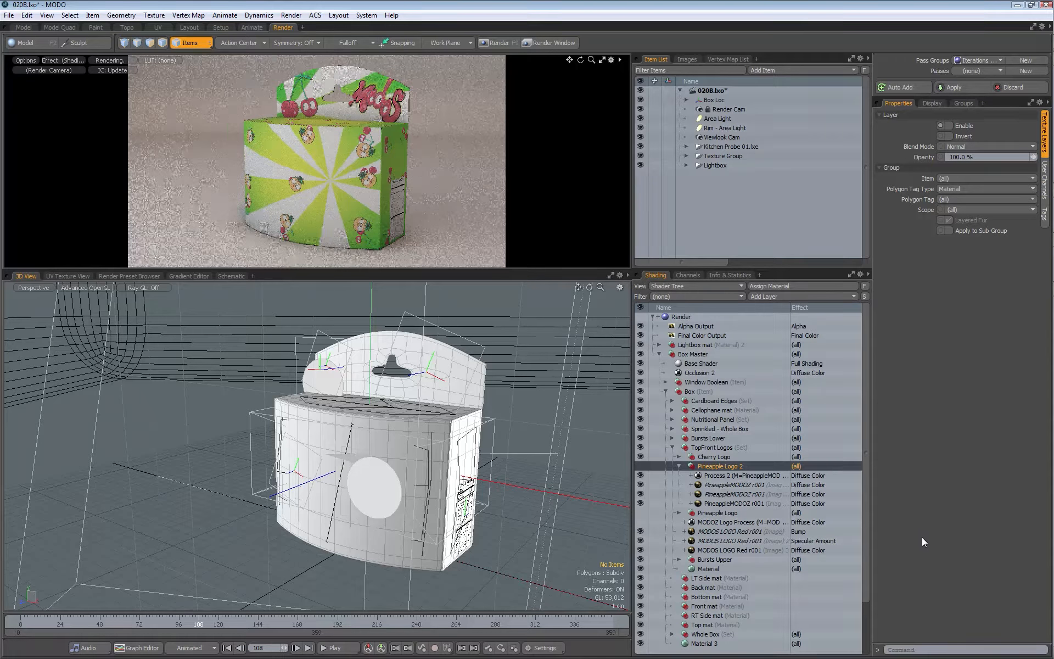
Step: Set the effects of the two instanced PineappleMODOZ r001 images in Pineapple Logo 2 to Bump and Specular Amount
{"action": "right_click", "coordinate": [811, 485]}
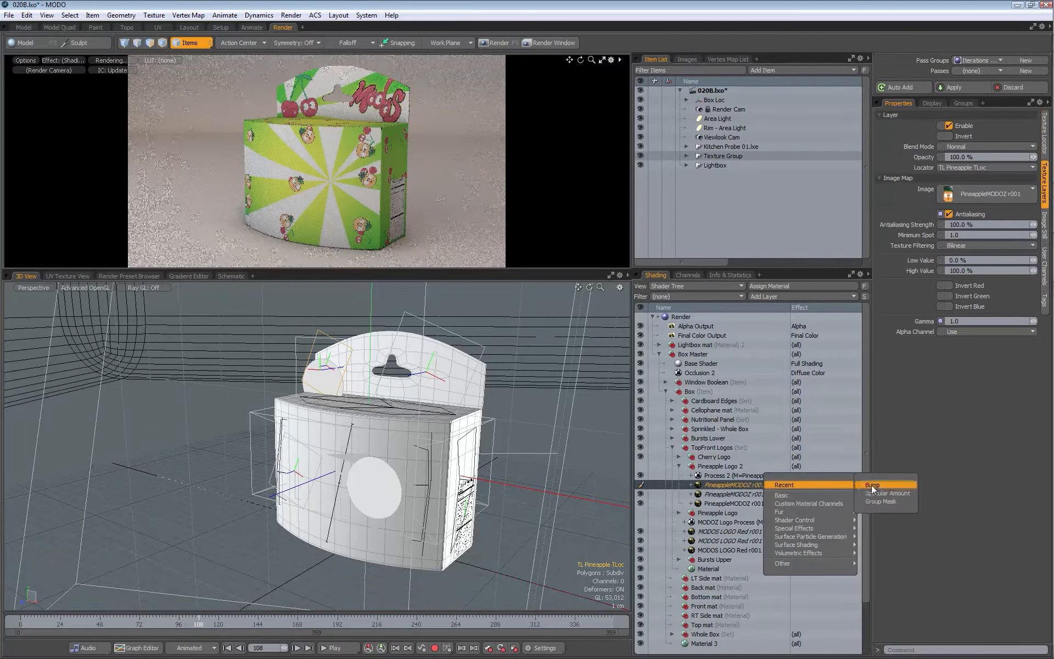
{"action": "left_click", "coordinate": [873, 485]}
{"action": "right_click", "coordinate": [812, 494]}
{"action": "left_click", "coordinate": [880, 504]}
Step: Expand the PineappleMODOZ r001 image layers in Pineapple Logo 2 and rename the diffuse image's texture locator as Side Pineapple TLoc
{"action": "left_click", "coordinate": [691, 504]}
{"action": "left_click", "coordinate": [691, 495]}
{"action": "left_click", "coordinate": [691, 485]}
{"action": "double_click", "coordinate": [730, 531]}
{"action": "key", "text": "shift+Right"}
{"action": "key", "text": "shift+Right"}
{"action": "type", "text": "Side"}
{"action": "key", "text": "Return"}
Step: Assign the Side Pineapple TLoc locator to the bump and specular PineappleMODOZ r001 images
{"action": "left_click", "coordinate": [729, 485]}
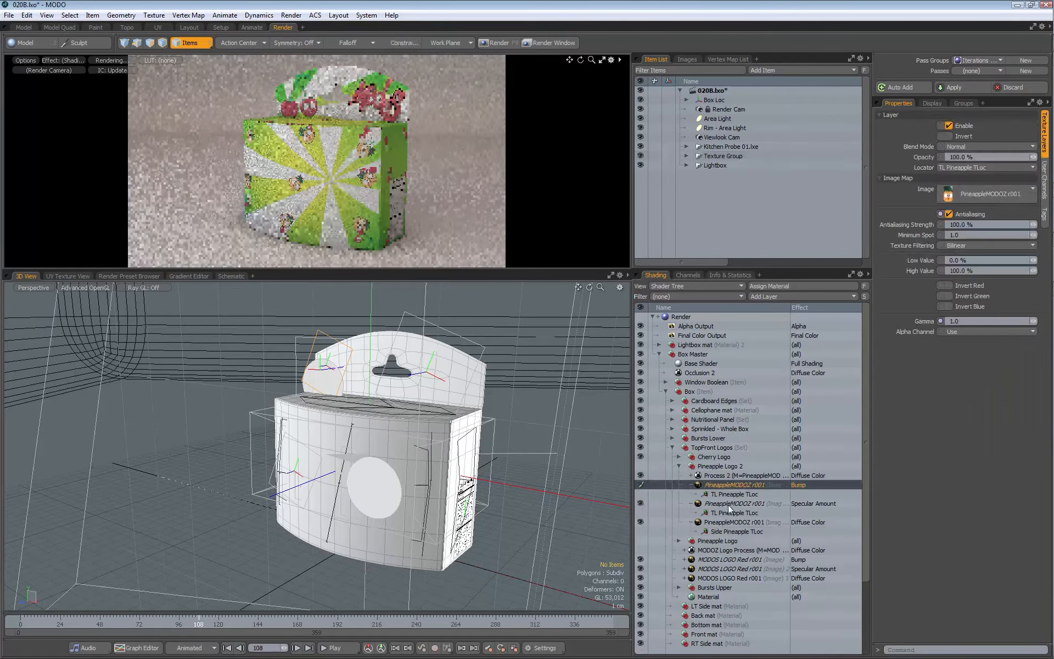
{"action": "left_click", "coordinate": [727, 503], "text": "ctrl"}
{"action": "left_click", "coordinate": [978, 169]}
{"action": "left_click", "coordinate": [980, 194]}
{"action": "left_click", "coordinate": [726, 530]}
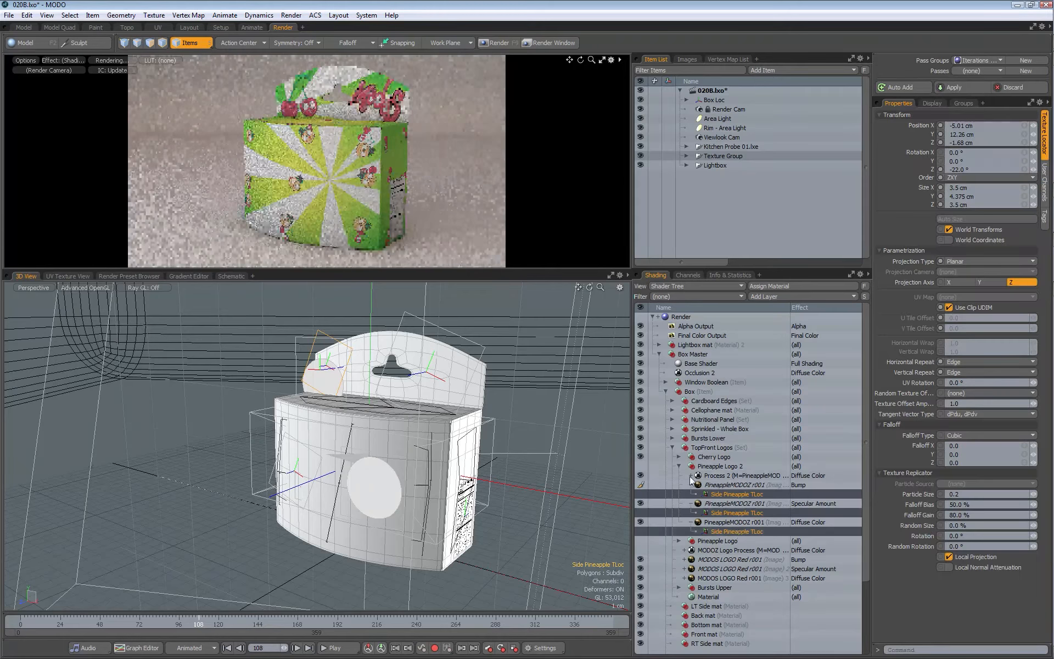
Step: Delete the TL Pineapple TLoc 4 locator under Process 2's layer mask image and collapse the logo's image layers
{"action": "left_click", "coordinate": [692, 476]}
{"action": "left_click", "coordinate": [700, 485]}
{"action": "left_click", "coordinate": [698, 485]}
{"action": "left_click", "coordinate": [759, 495]}
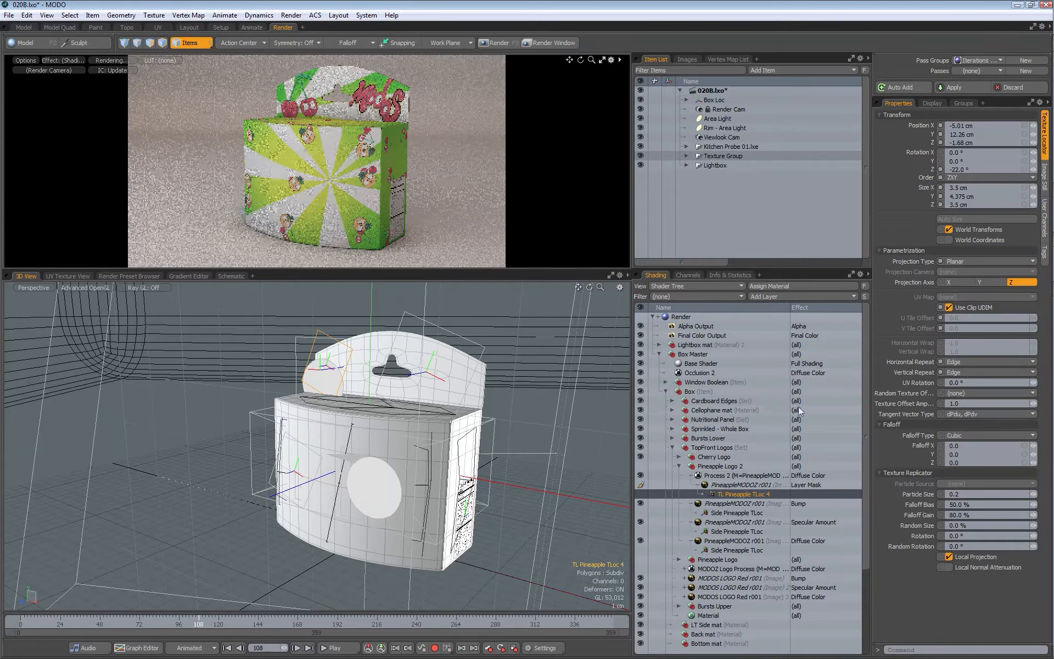
{"action": "key", "text": "Delete"}
{"action": "left_click", "coordinate": [692, 485]}
{"action": "left_click", "coordinate": [692, 494]}
{"action": "left_click", "coordinate": [692, 504]}
Step: Set the Pineapple Logo 2 specular image to 2% opacity, 50% low value and 80% high value, and invert it
{"action": "left_click", "coordinate": [680, 513]}
{"action": "left_click", "coordinate": [723, 532]}
{"action": "left_click", "coordinate": [740, 485]}
{"action": "key", "text": "Down"}
{"action": "left_click", "coordinate": [972, 159]}
{"action": "type", "text": "2"}
{"action": "left_click", "coordinate": [964, 260]}
{"action": "type", "text": "50"}
{"action": "key", "text": "Tab"}
{"action": "type", "text": "80"}
{"action": "key", "text": "Return"}
{"action": "left_click", "coordinate": [949, 136]}
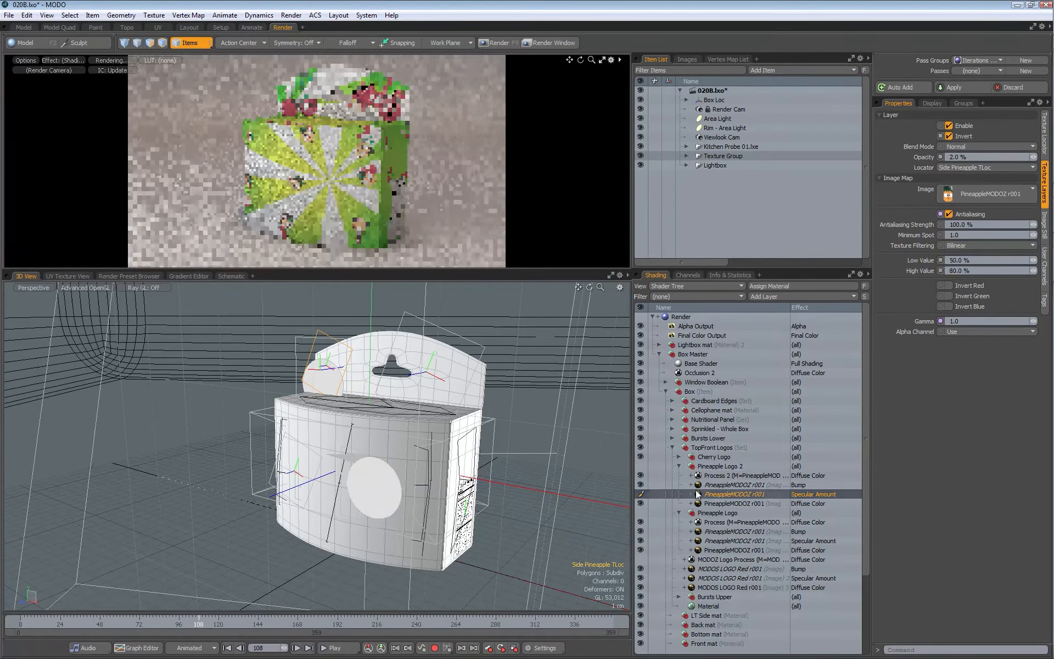
Step: Rename the Pineapple Logo 2 group as Side Pineapple Logo and enable it
{"action": "left_click", "coordinate": [736, 467]}
{"action": "type", "text": "Side"}
{"action": "key", "text": "Return"}
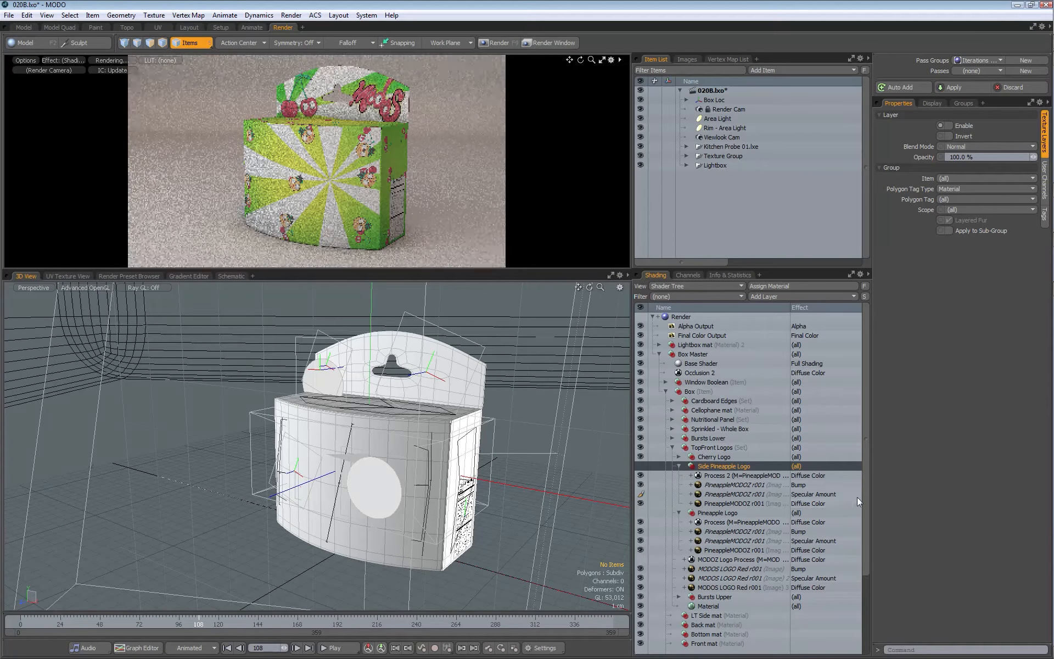
{"action": "left_click", "coordinate": [641, 466]}
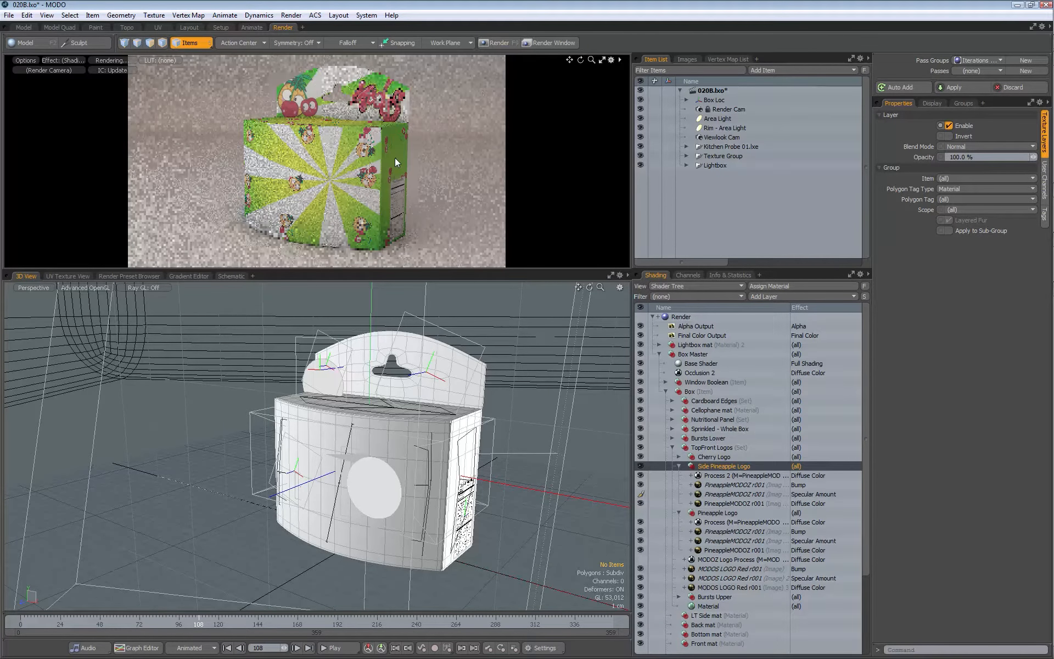
Step: Move the Side Pineapple Logo group into the Nutritional Panel group, above its Nutrition Panel - Tall images
{"action": "scroll", "coordinate": [865, 353], "scroll_direction": "down", "scroll_amount": 3}
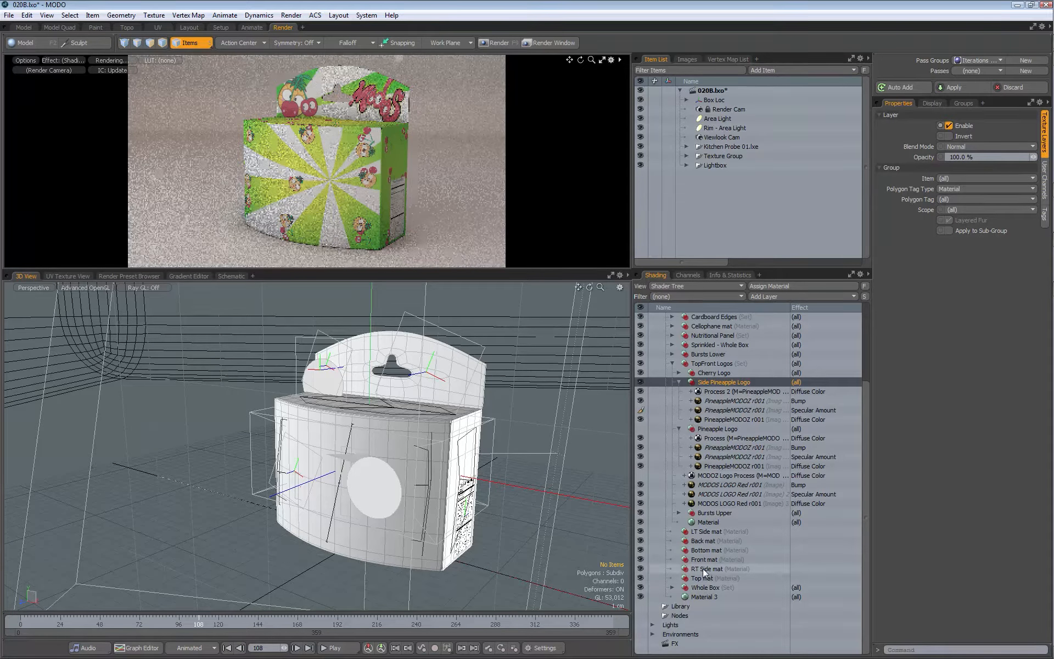
{"action": "left_click", "coordinate": [706, 531]}
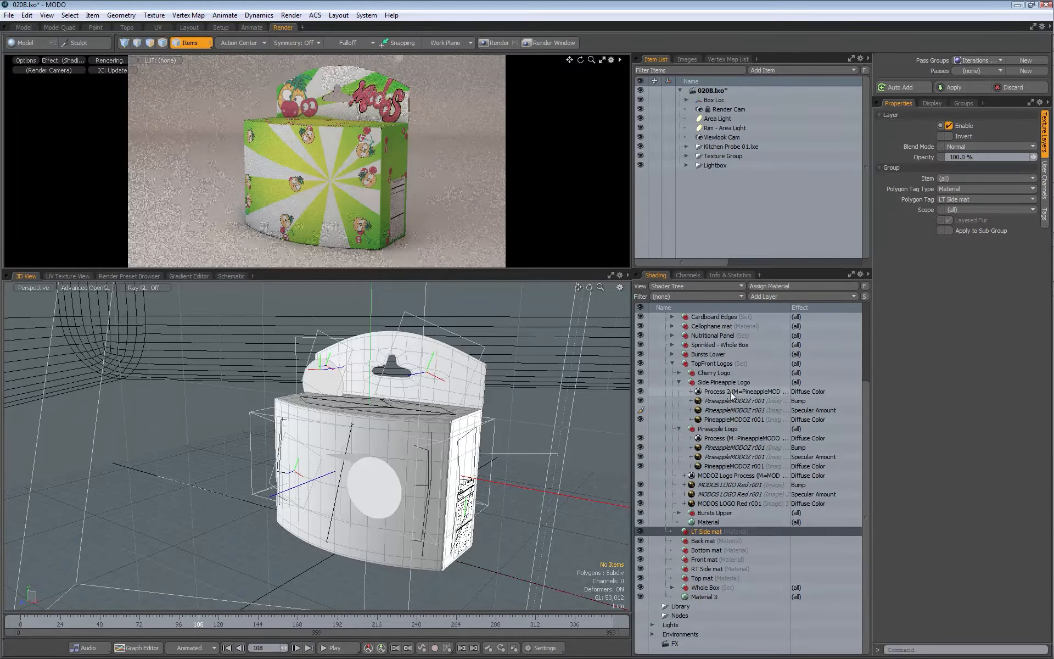
{"action": "left_click_drag", "start_coordinate": [866, 403], "coordinate": [866, 331]}
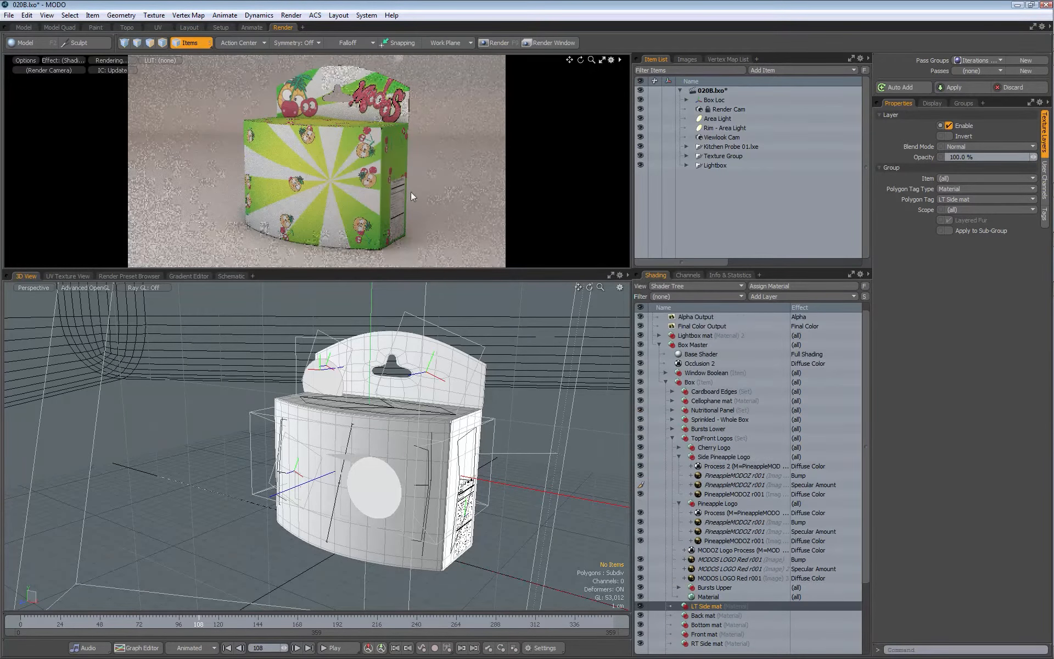
{"action": "left_click", "coordinate": [722, 419]}
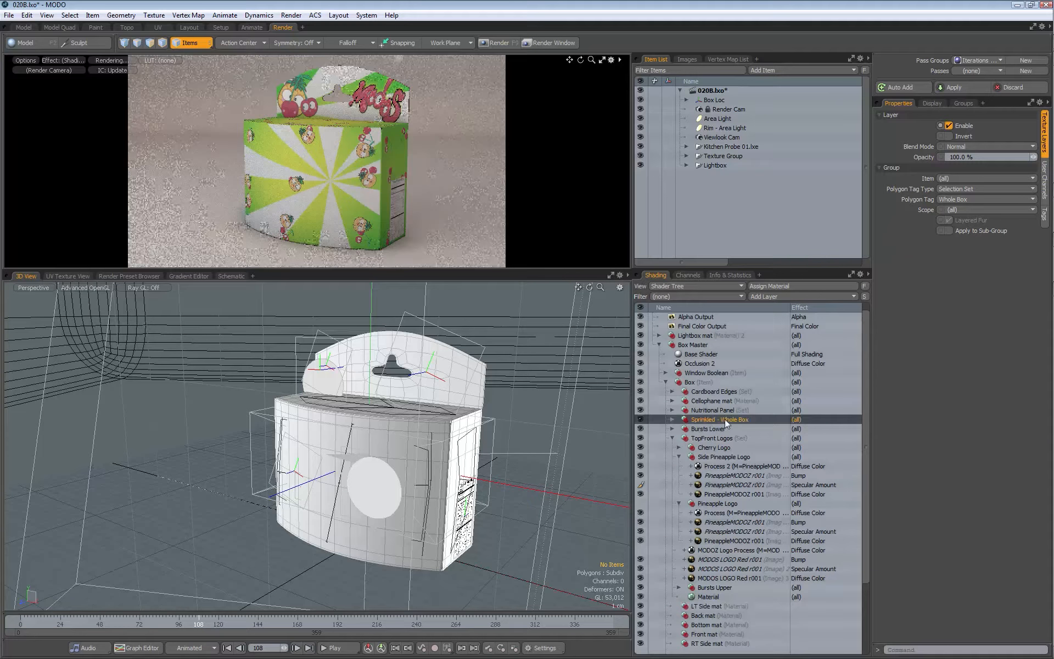
{"action": "left_click", "coordinate": [709, 410]}
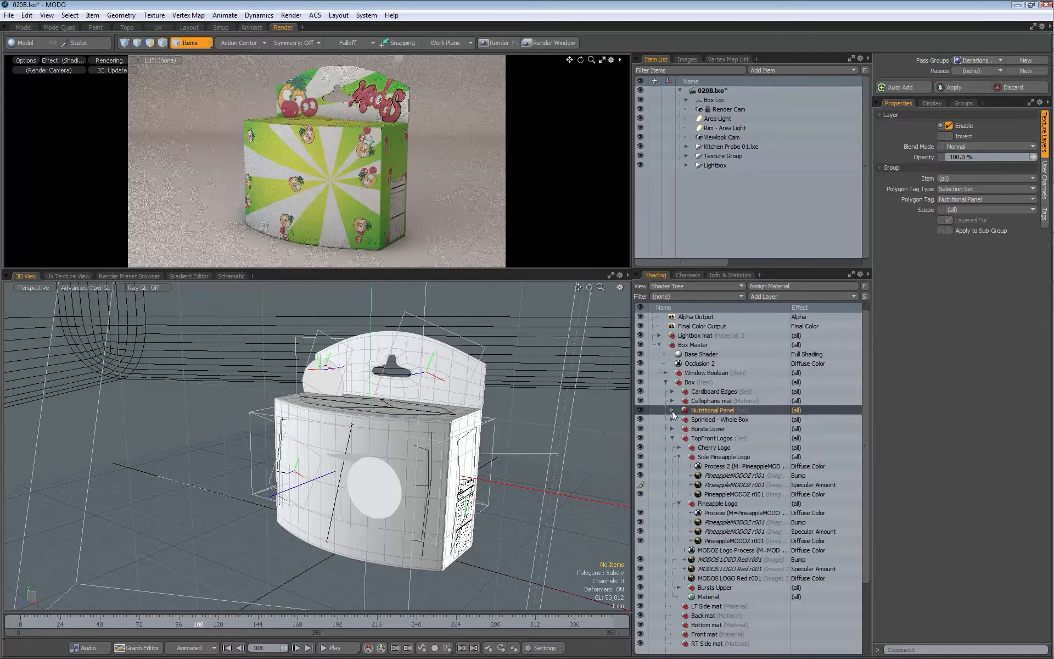
{"action": "left_click", "coordinate": [673, 410]}
{"action": "scroll", "coordinate": [866, 476], "scroll_direction": "down", "scroll_amount": 2}
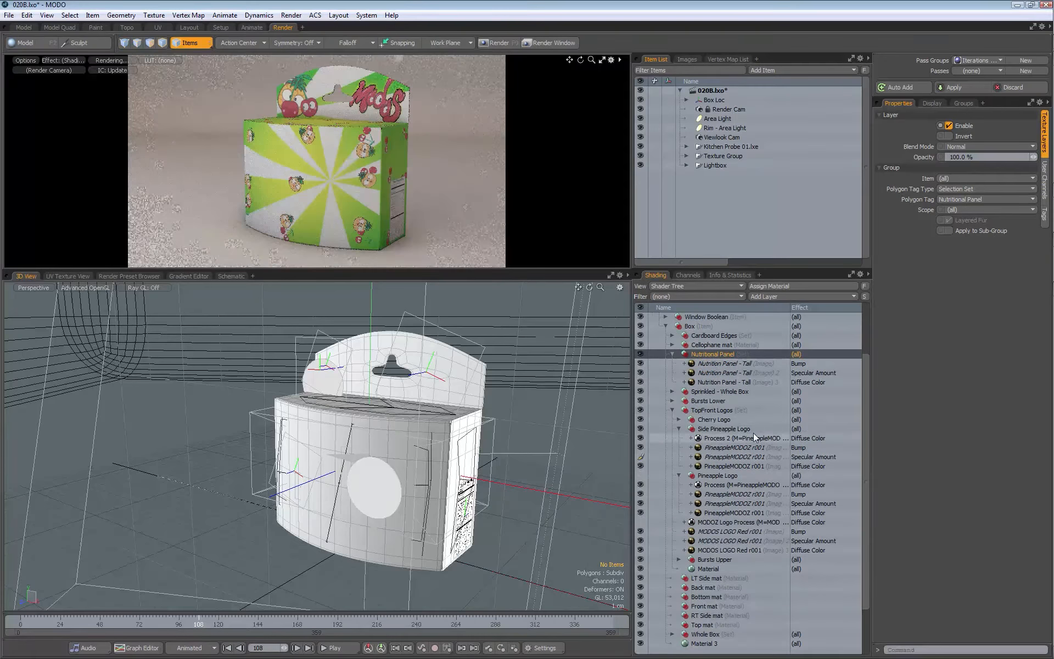
{"action": "left_click", "coordinate": [742, 427]}
{"action": "right_click_drag", "start_coordinate": [722, 432], "coordinate": [714, 363]}
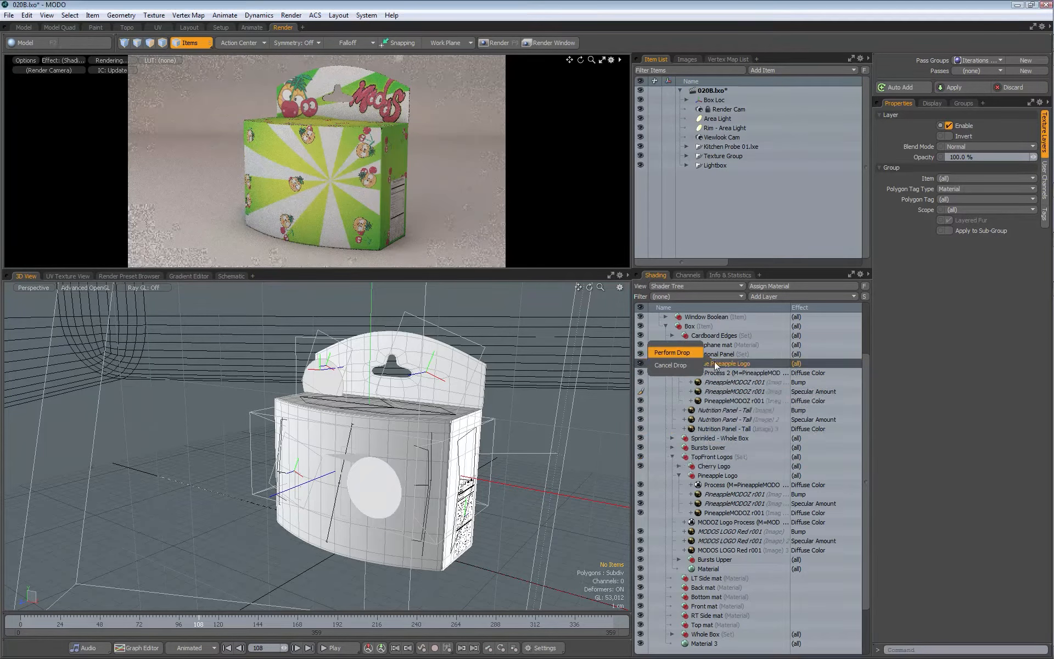
{"action": "left_click", "coordinate": [672, 353]}
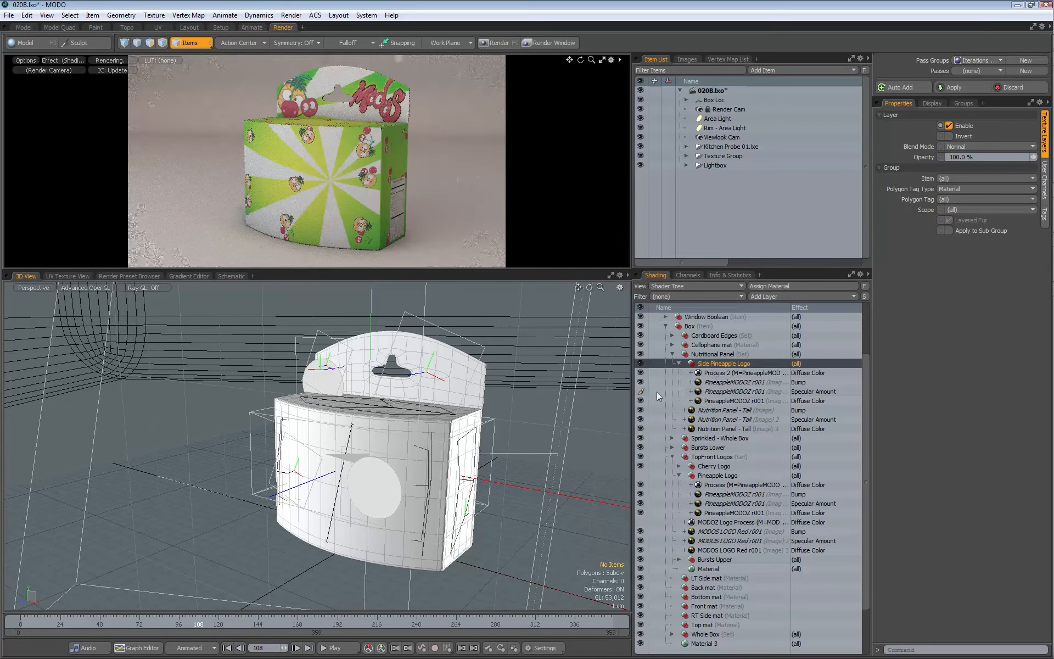
Step: Move the Side Pineapple Logo diffuse image's locator onto the box's side panel, to about X 7.19 cm, Y 6.71 cm
{"action": "left_click", "coordinate": [728, 400]}
{"action": "key", "text": "w"}
{"action": "left_click_drag", "start_coordinate": [363, 445], "coordinate": [386, 469], "text": "alt+shift"}
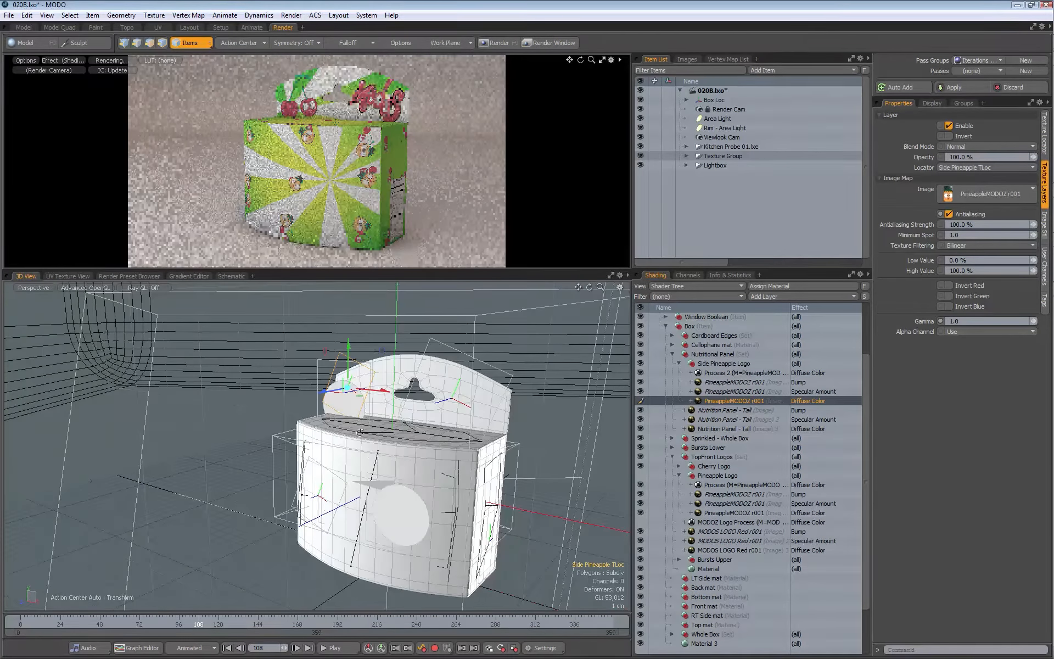
{"action": "left_click_drag", "start_coordinate": [385, 391], "coordinate": [549, 409]}
{"action": "left_click_drag", "start_coordinate": [473, 402], "coordinate": [433, 374], "text": "alt"}
{"action": "left_click_drag", "start_coordinate": [457, 327], "coordinate": [418, 384]}
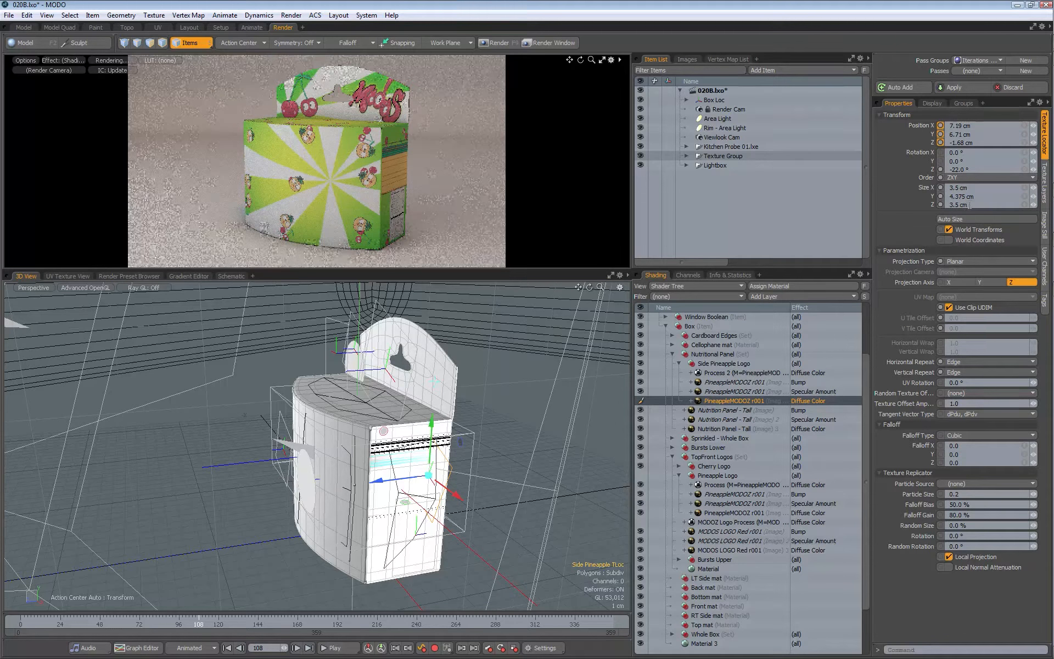
Step: Try a Z size of 16 cm for the Side Pineapple TLoc locator
{"action": "type", "text": "16"}
{"action": "key", "text": "Return"}
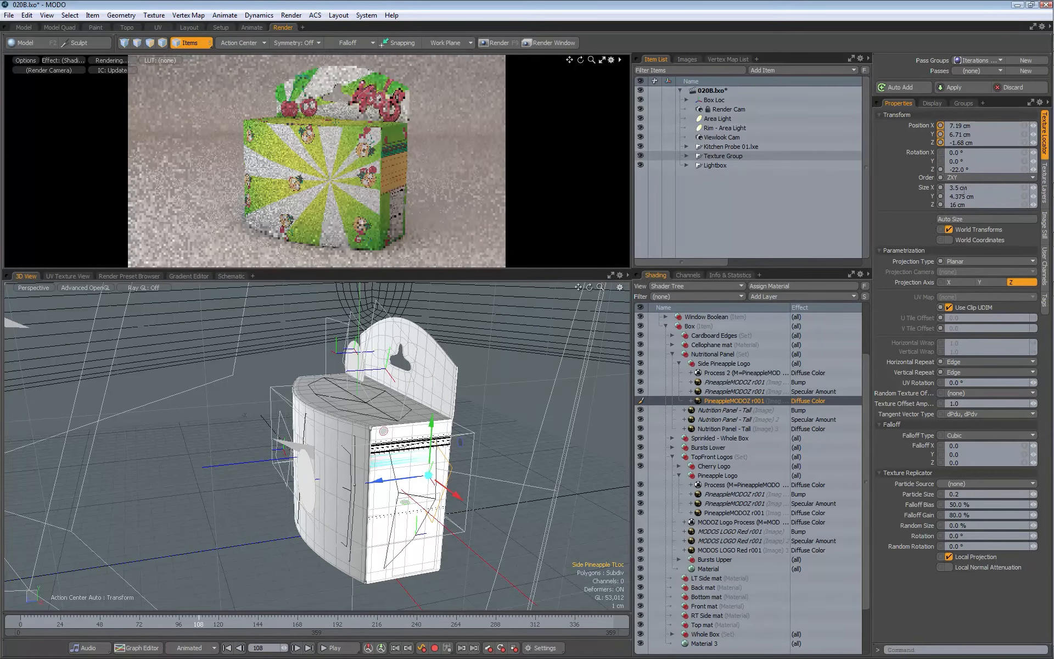
{"action": "left_click_drag", "start_coordinate": [621, 392], "coordinate": [373, 402], "text": "alt"}
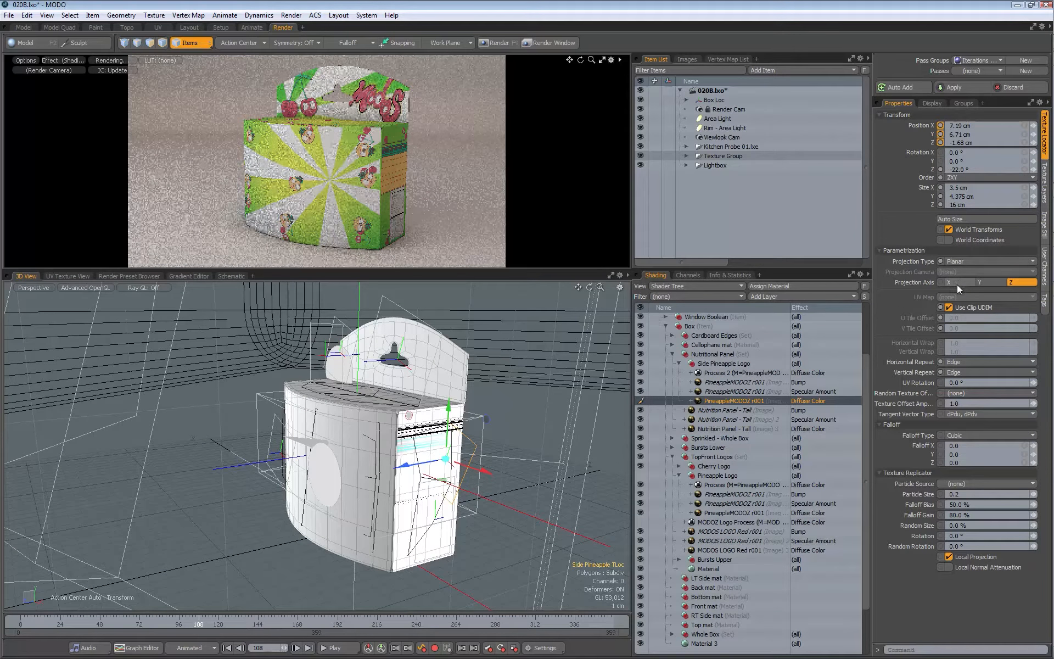
Step: Set the Side Pineapple TLoc projection axis to X and its Z size to 3.5 cm
{"action": "left_click", "coordinate": [957, 283]}
{"action": "left_click_drag", "start_coordinate": [385, 379], "coordinate": [315, 374], "text": "alt"}
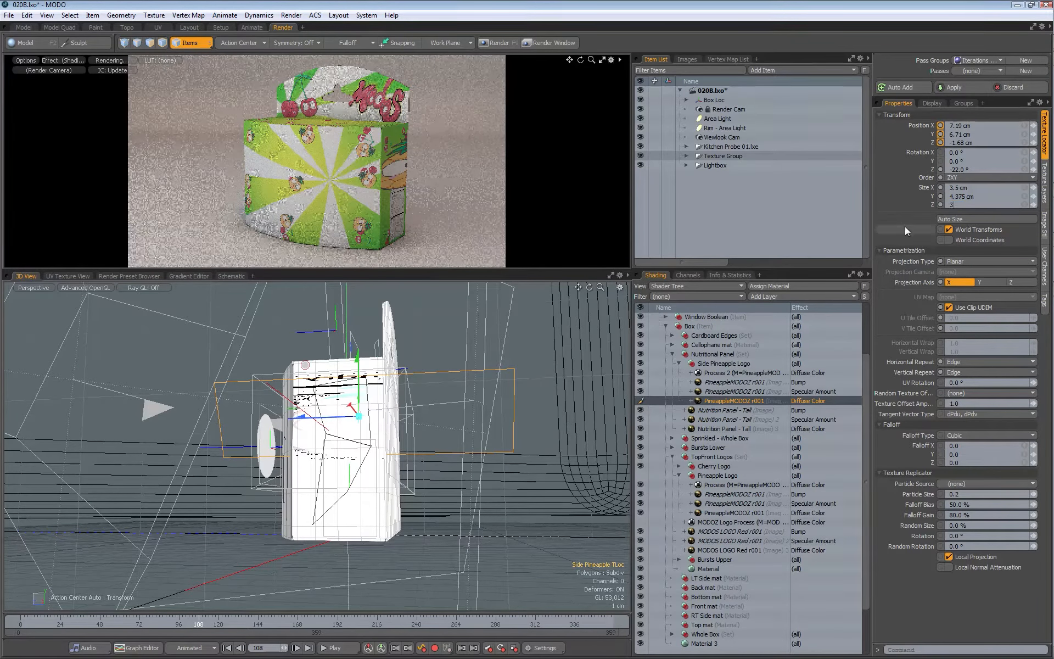
{"action": "type", "text": "5"}
{"action": "key", "text": "Return"}
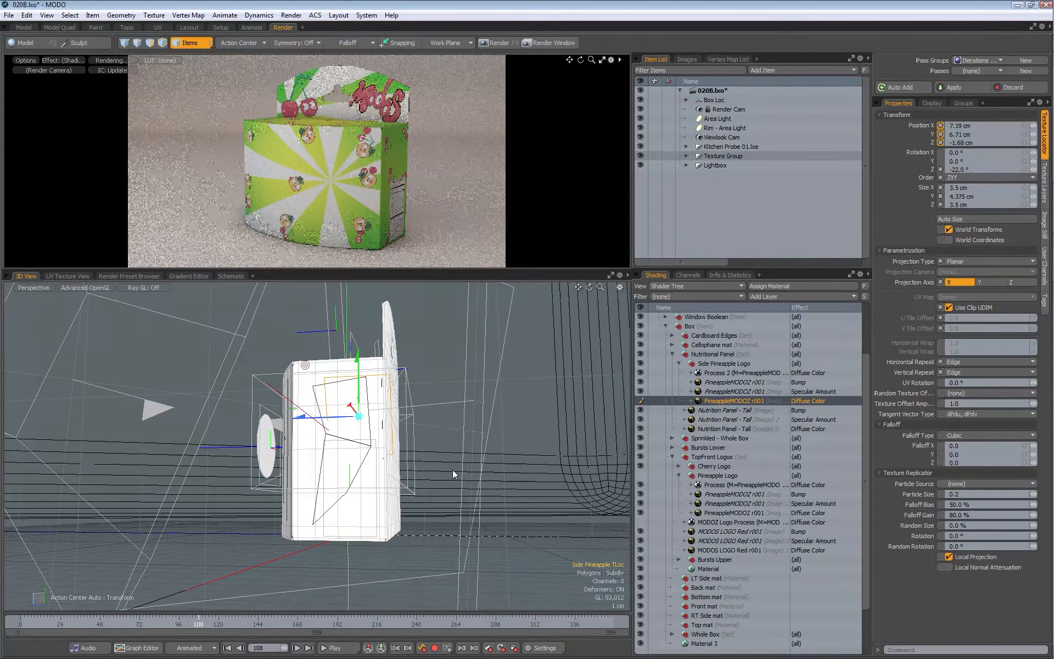
Step: Set the Side Pineapple TLoc Z rotation to 0° and center the locator on the side panel, at about 200 um in Z
{"action": "key", "text": "e"}
{"action": "left_click_drag", "start_coordinate": [307, 385], "coordinate": [396, 412], "text": "alt"}
{"action": "type", "text": "0"}
{"action": "key", "text": "Return"}
{"action": "left_click_drag", "start_coordinate": [472, 440], "coordinate": [298, 452], "text": "alt"}
{"action": "key", "text": "w"}
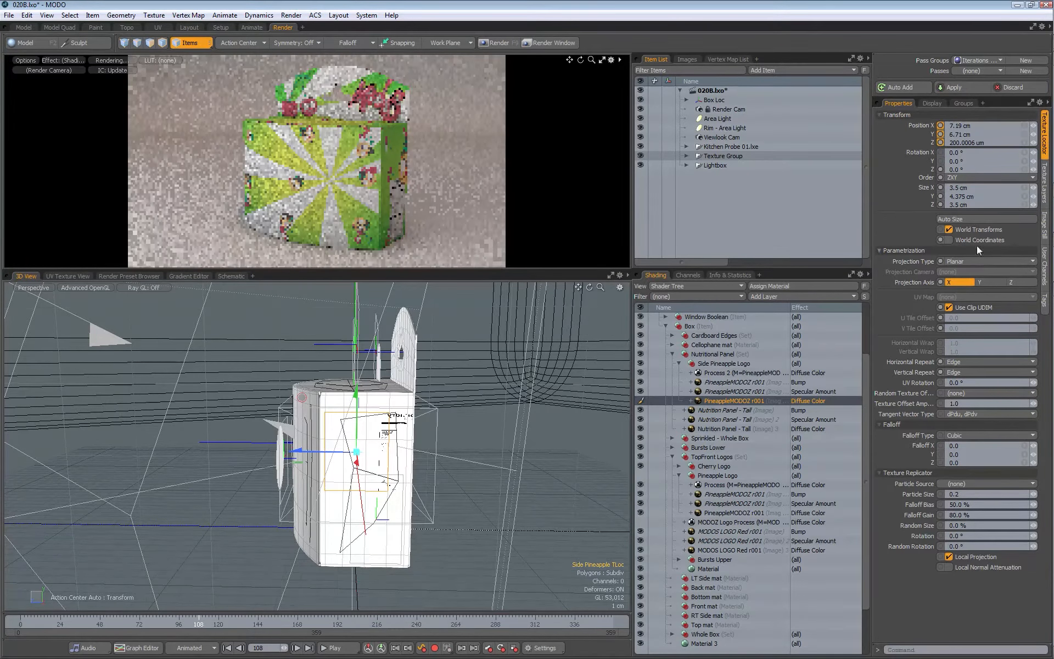
Step: Enable World Coordinates for the Side Pineapple TLoc and rotate it about 19° around X
{"action": "left_click", "coordinate": [950, 241]}
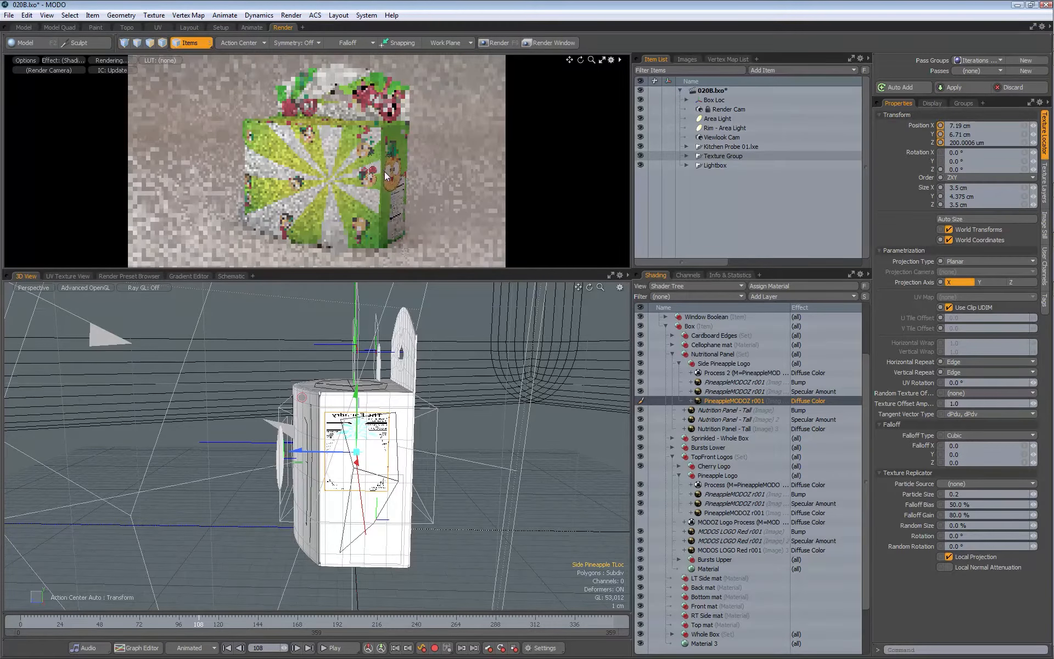
{"action": "key", "text": "e"}
{"action": "mouse_move", "coordinate": [302, 408]}
{"action": "left_mouse_down", "text": "alt"}
{"action": "mouse_move", "coordinate": [327, 386]}
{"action": "mouse_move", "coordinate": [315, 395]}
{"action": "left_mouse_up", "text": "alt"}
{"action": "key", "text": "space"}
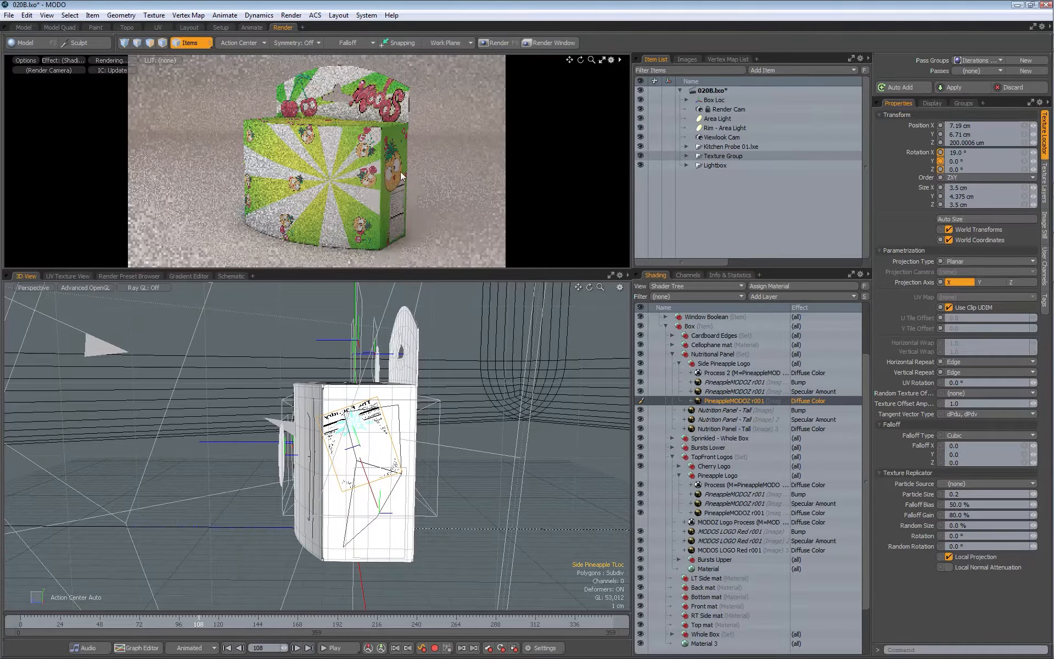
Step: Collapse the Side Pineapple Logo group and move it below the Nutrition Panel - Tall image layers
{"action": "left_click", "coordinate": [679, 363]}
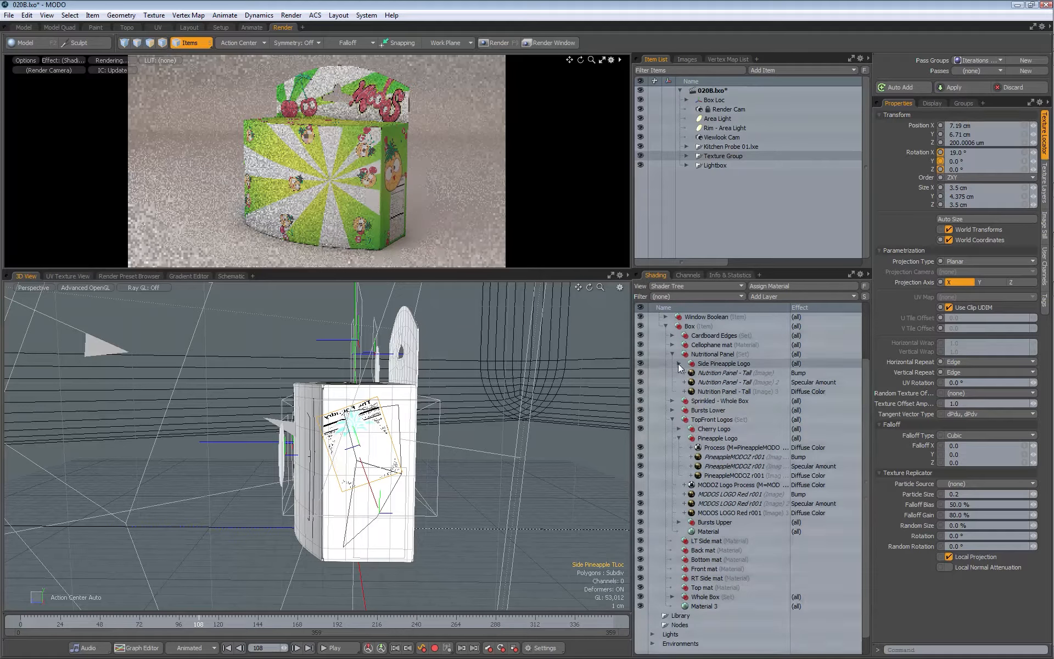
{"action": "left_click_drag", "start_coordinate": [714, 363], "coordinate": [720, 400]}
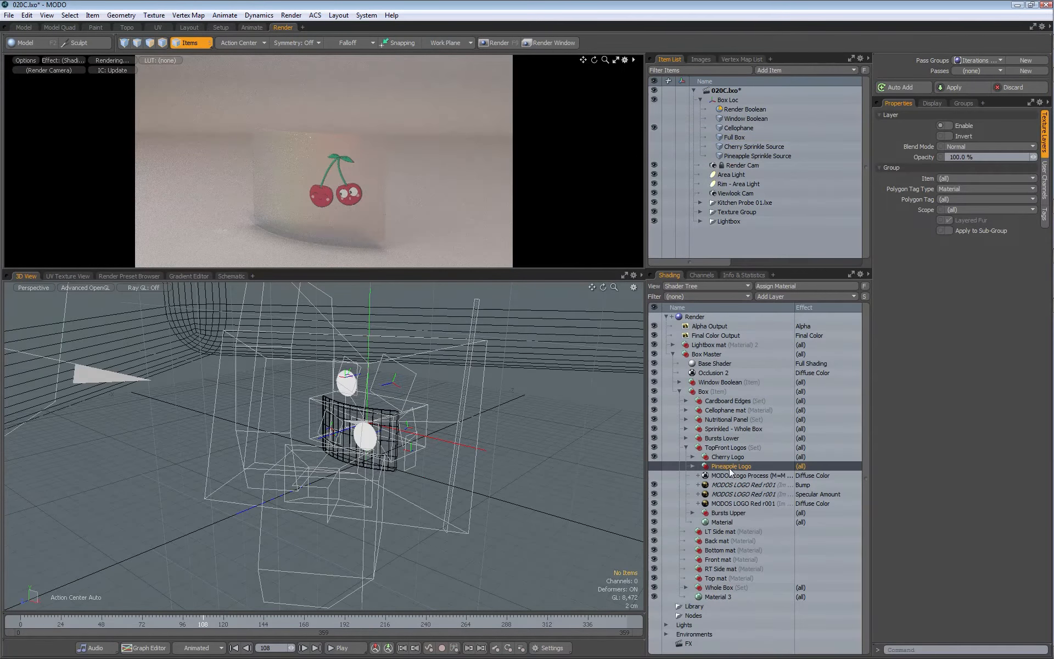
Step: Duplicate the Pineapple Logo group and delete the duplicate's two instanced PineappleMODOZ r001 images, keeping only its original image
{"action": "right_click", "coordinate": [728, 467]}
{"action": "left_click", "coordinate": [709, 504]}
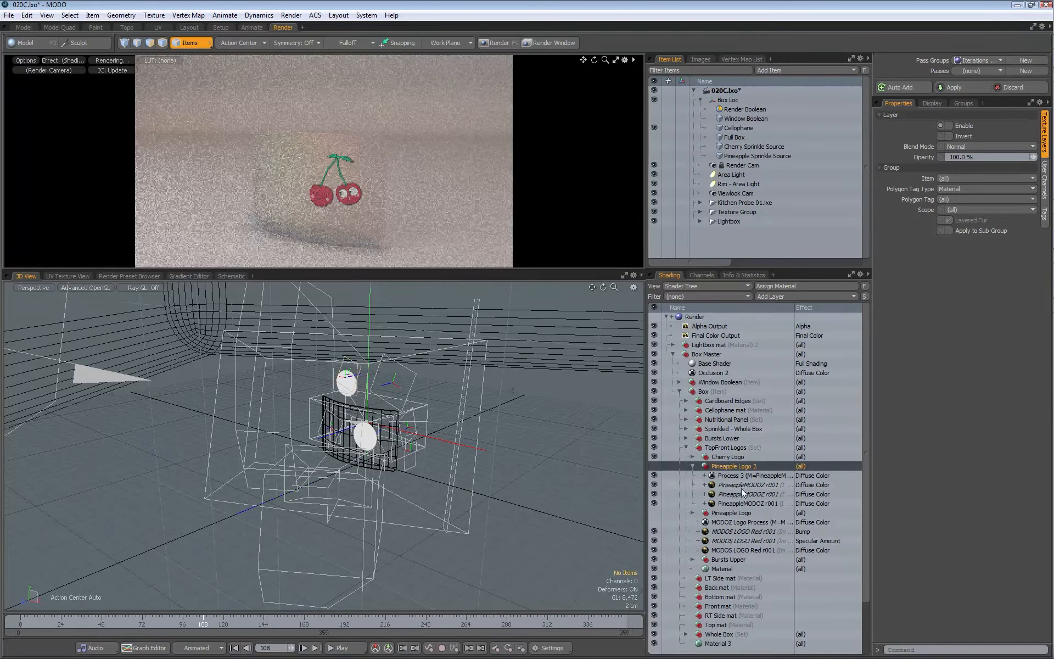
{"action": "left_click", "coordinate": [742, 486]}
{"action": "left_click", "coordinate": [740, 495], "text": "shift"}
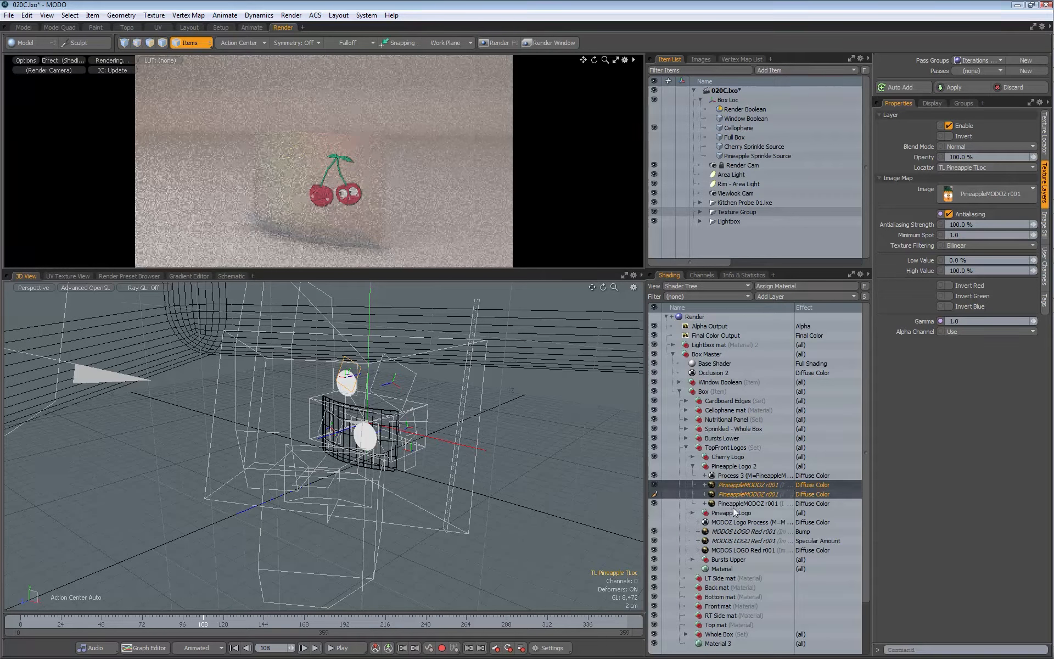
{"action": "key", "text": "Delete"}
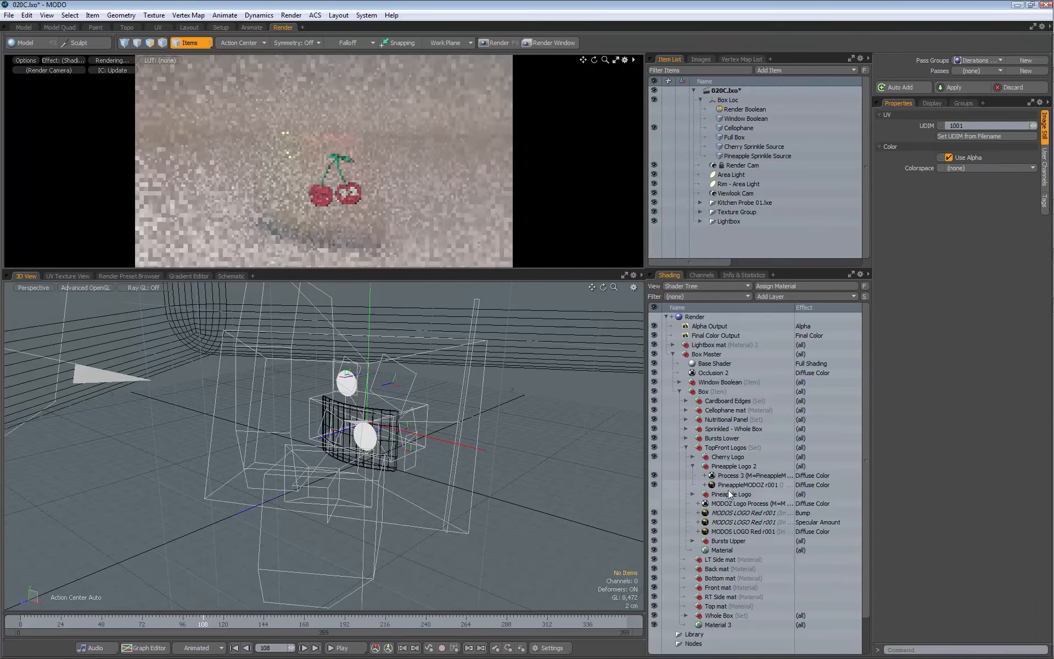
Step: Rename the duplicated Pineapple Logo 2 group as Cello Pineapple
{"action": "left_click", "coordinate": [743, 466]}
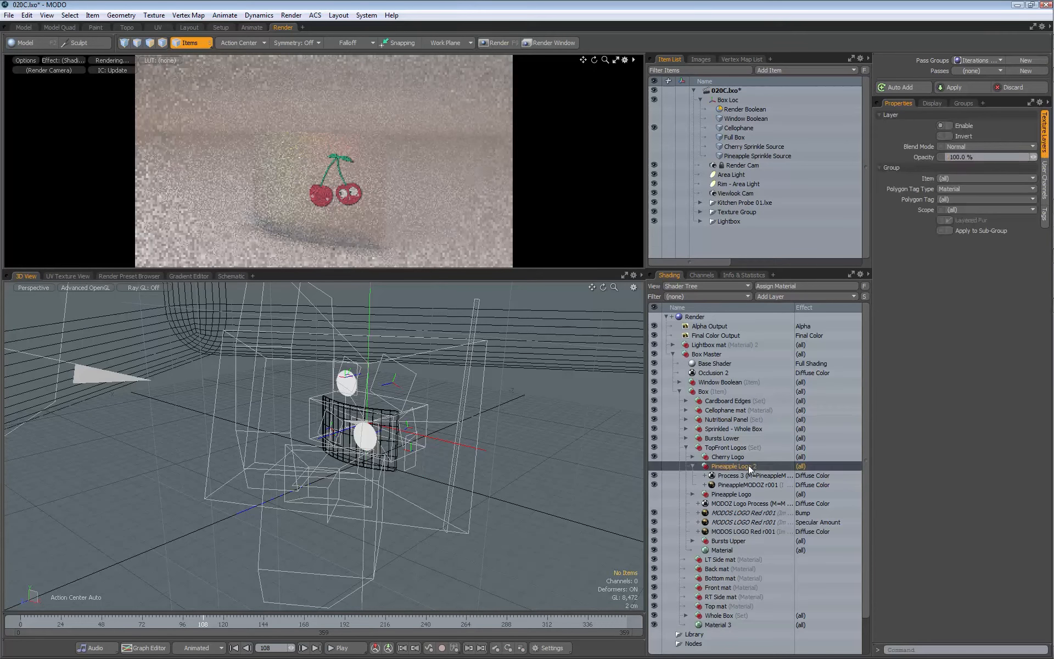
{"action": "double_click", "coordinate": [757, 467]}
{"action": "key", "text": "BackSpace"}
{"action": "key", "text": "BackSpace"}
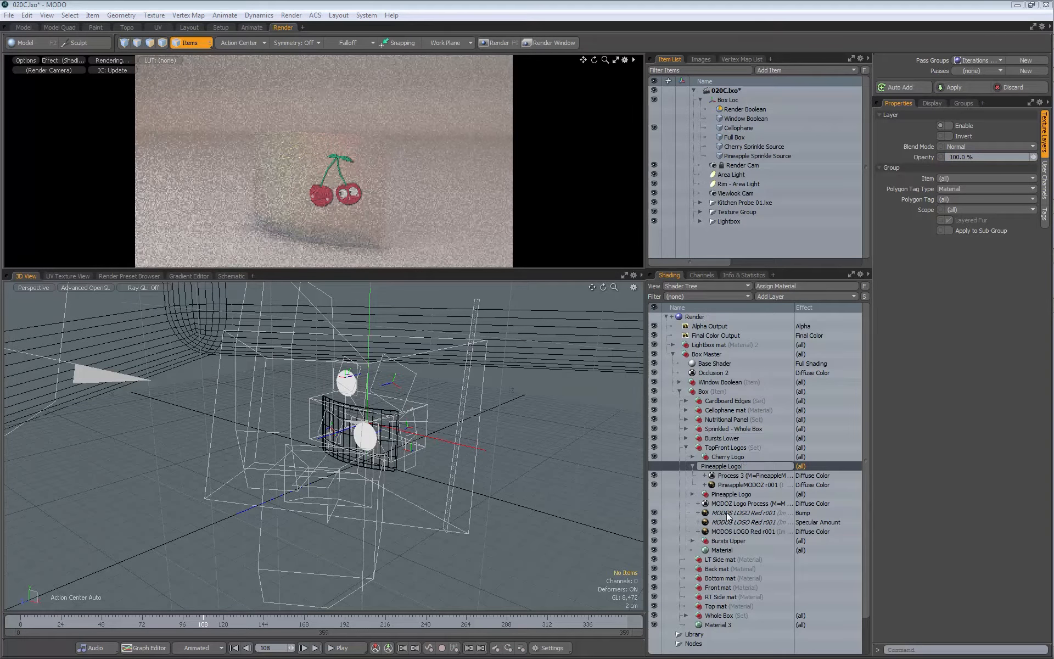
{"action": "key", "text": "Home"}
{"action": "type", "text": "Cello"}
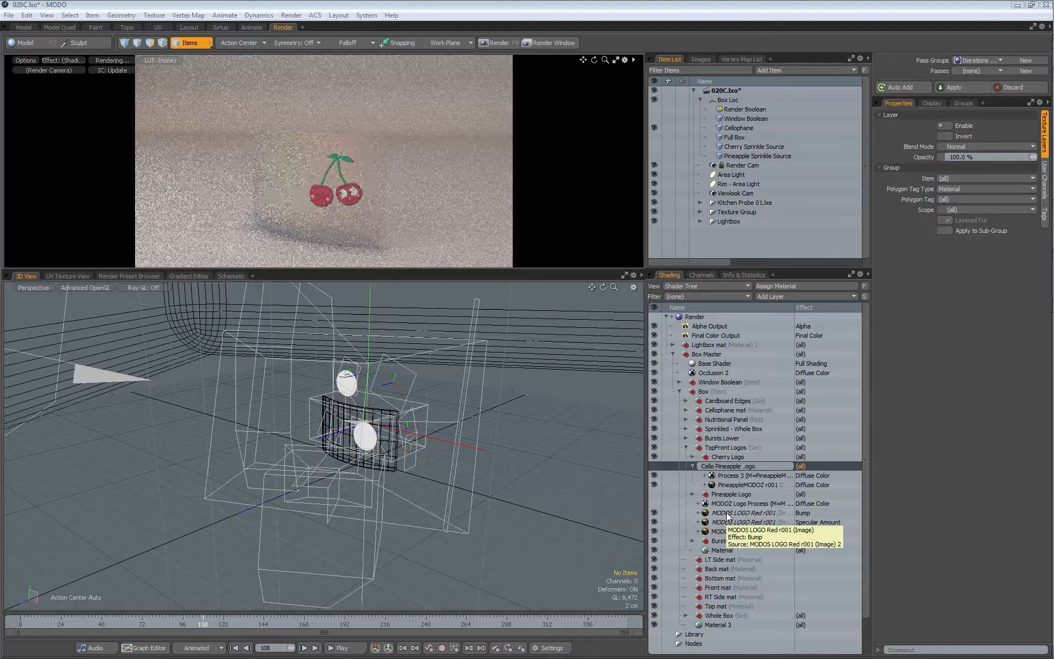
{"action": "key", "text": "Return"}
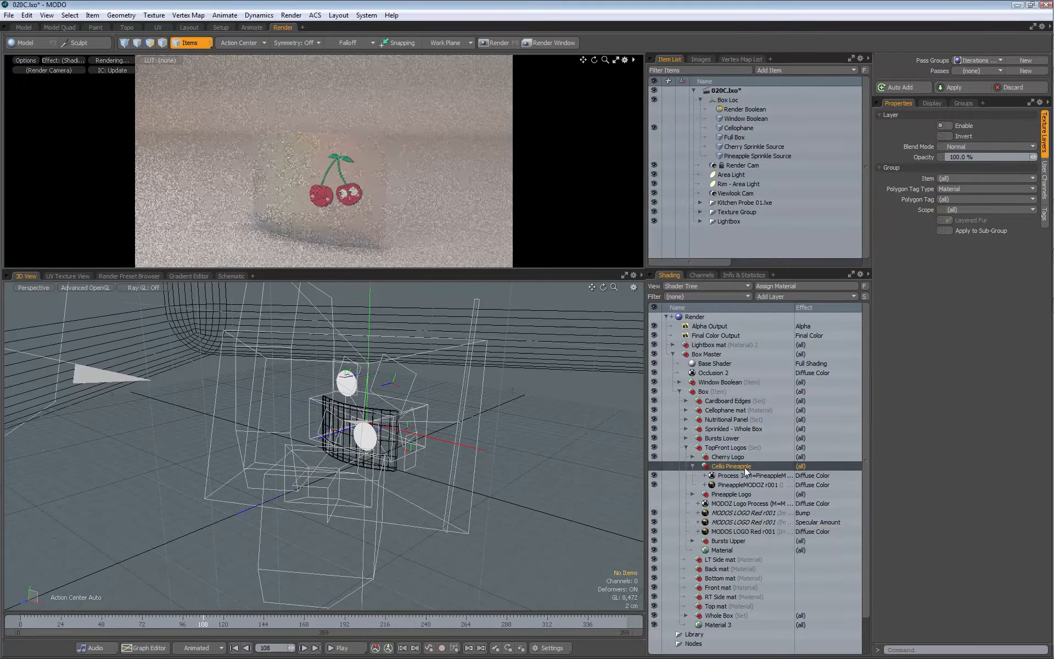
Step: Move the Cello Pineapple group to the top of the Cellophane mat group and select its PineappleMODOZ r001 diffuse image
{"action": "left_click_drag", "start_coordinate": [715, 467], "coordinate": [733, 409]}
{"action": "left_click", "coordinate": [685, 411]}
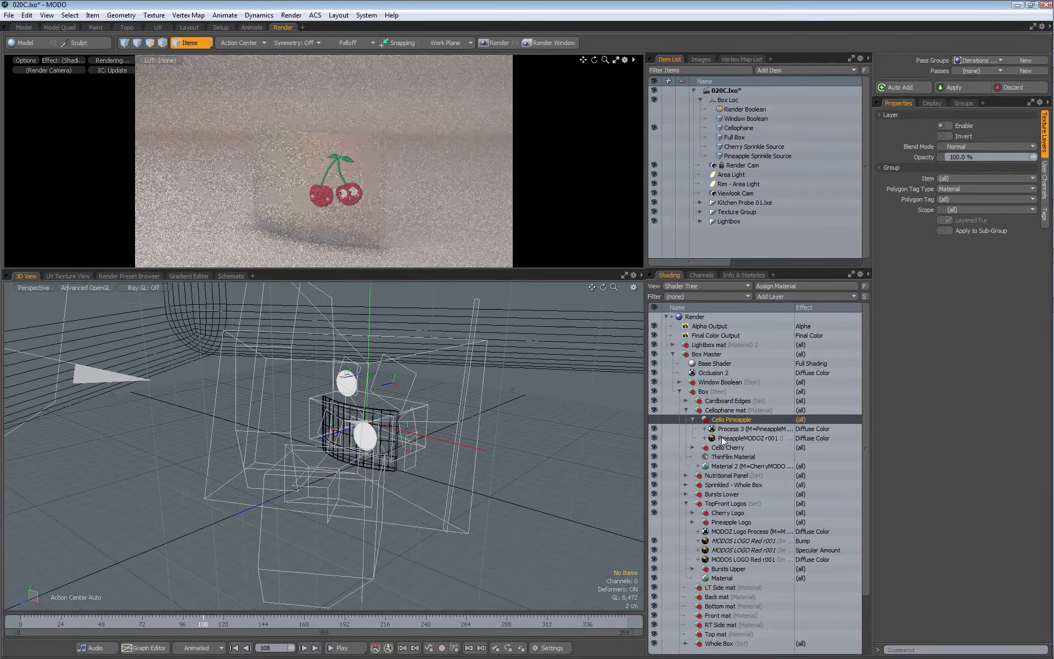
{"action": "left_click", "coordinate": [740, 437]}
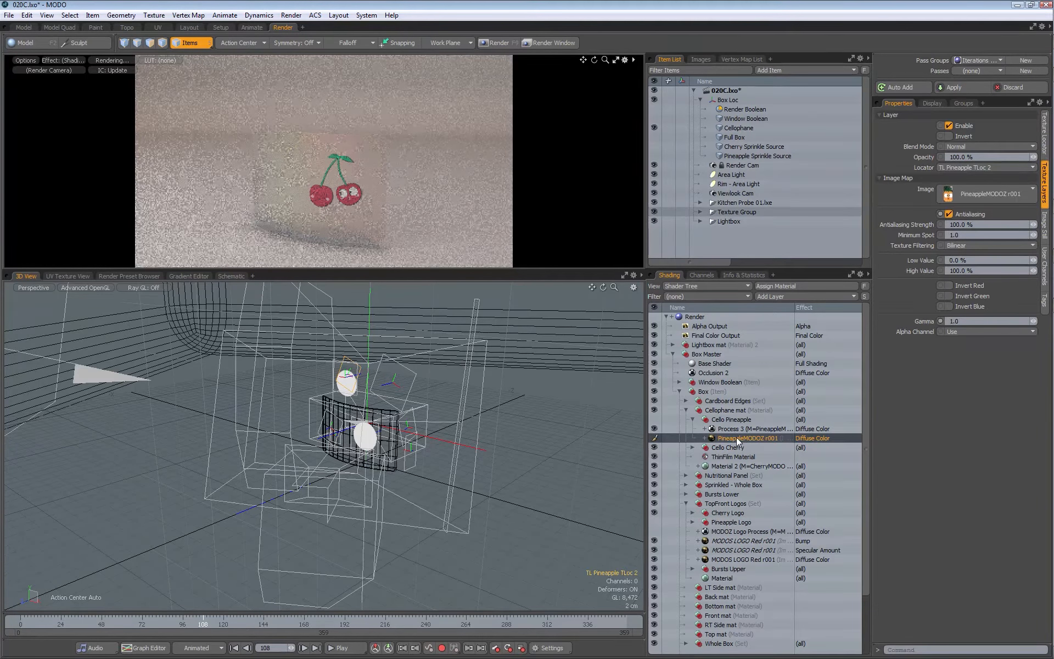
Step: Rename the texture locator under the Cello Pineapple group's diffuse image as Cello Pineapple TLoc
{"action": "left_click", "coordinate": [704, 438]}
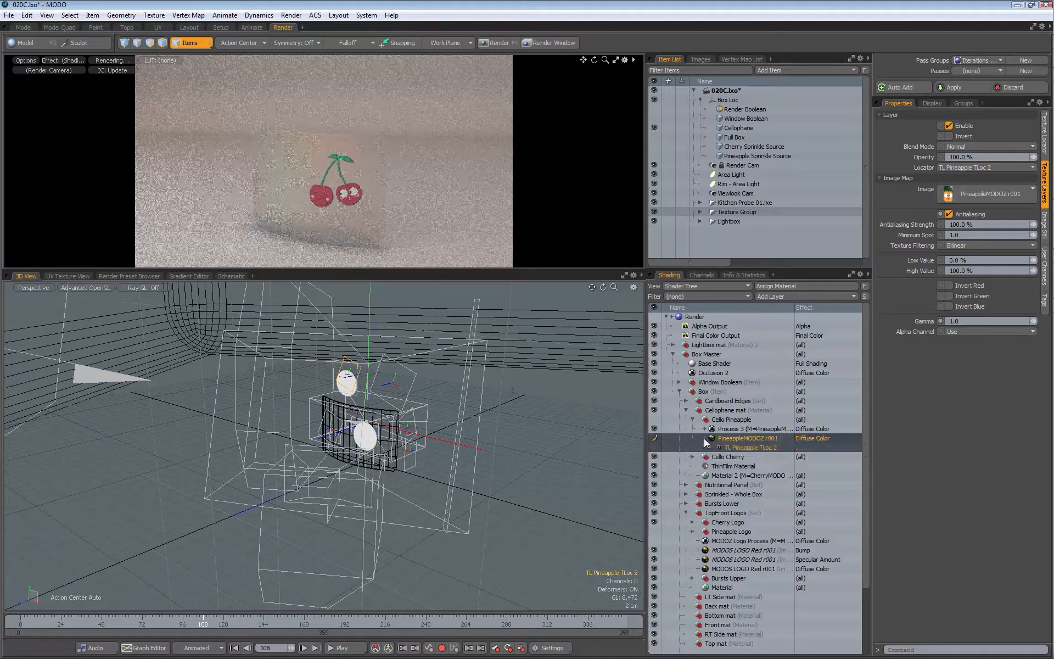
{"action": "left_click", "coordinate": [740, 447]}
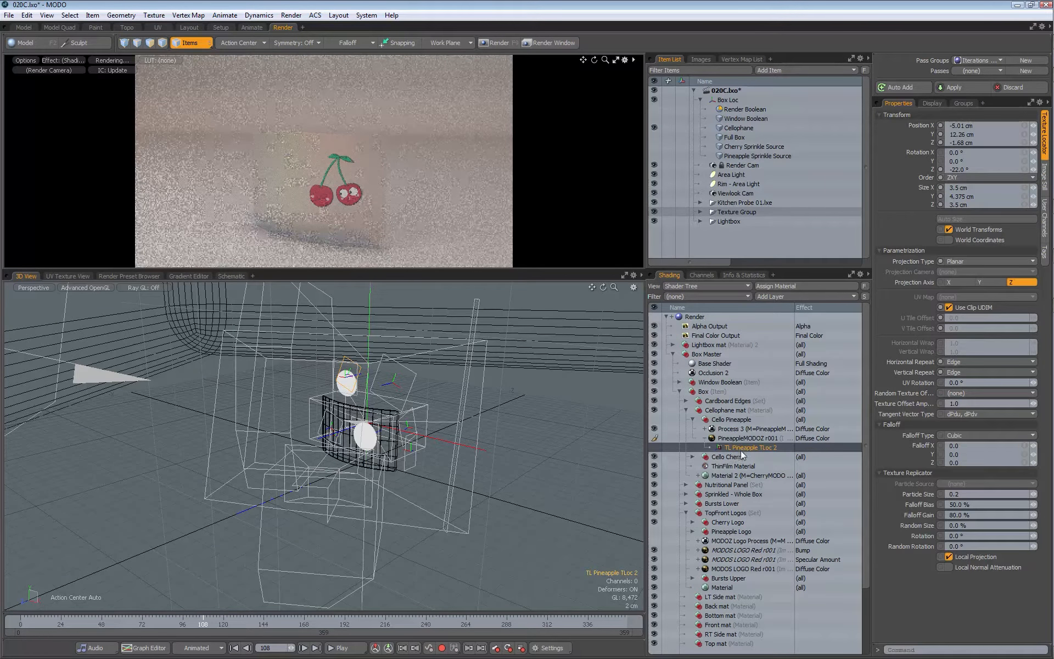
{"action": "double_click", "coordinate": [780, 449]}
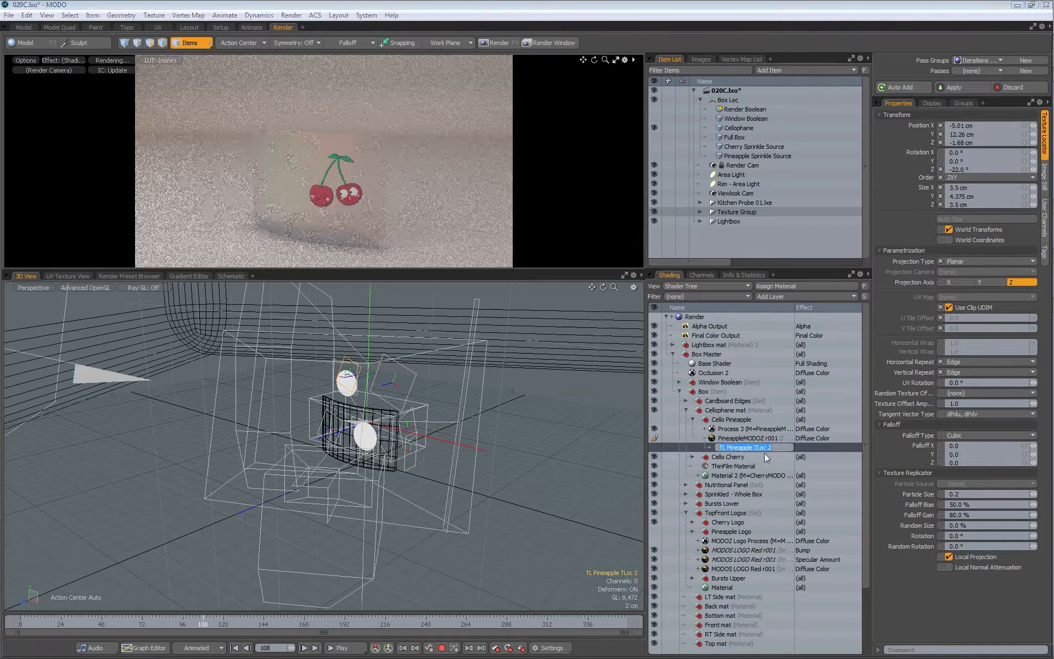
{"action": "key", "text": "BackSpace"}
{"action": "key", "text": "BackSpace"}
{"action": "type", "text": "Cello"}
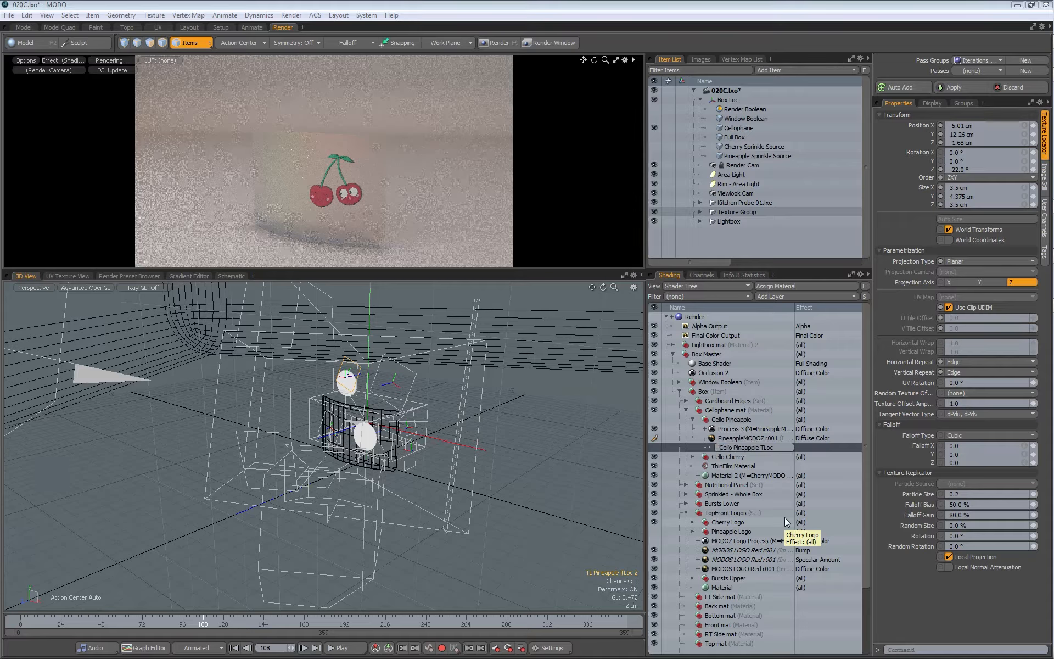
{"action": "key", "text": "Return"}
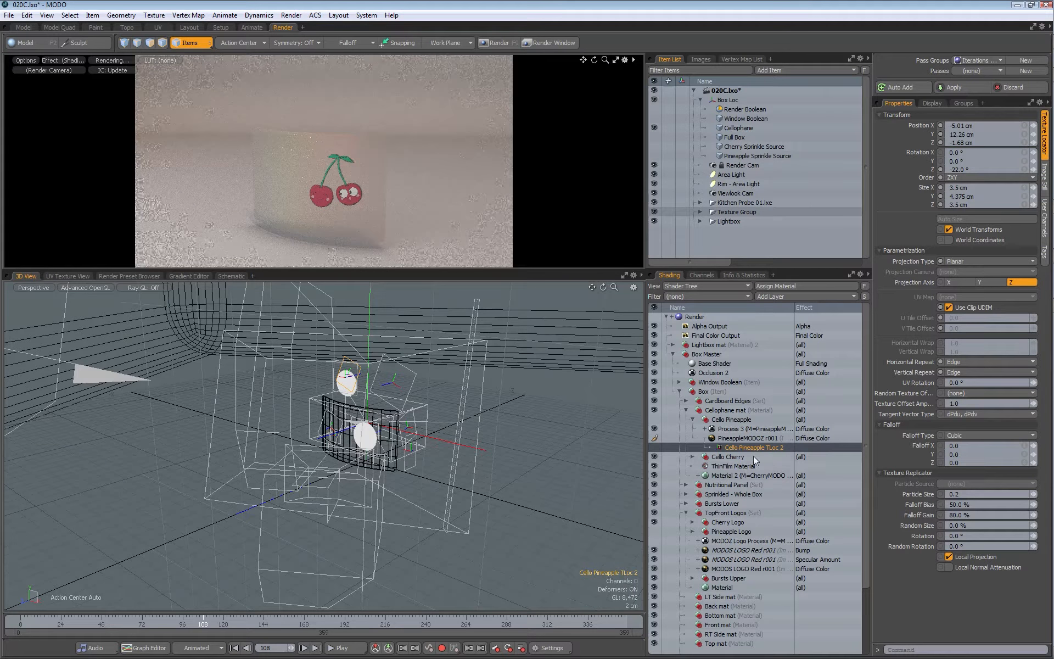
Step: Rename the texture locator shared by the Sprinkled Pineapple images as Sprinkled Pineapple TLoc and collapse that group
{"action": "left_click_drag", "start_coordinate": [868, 394], "coordinate": [867, 410]}
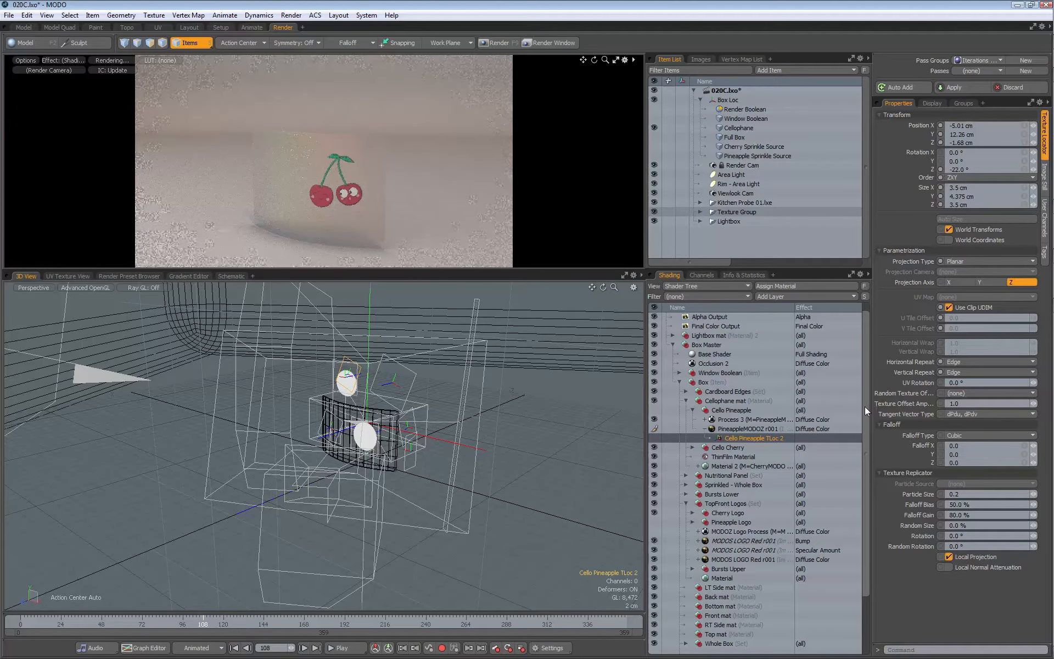
{"action": "left_click", "coordinate": [686, 485]}
{"action": "left_click", "coordinate": [692, 495]}
{"action": "left_click", "coordinate": [744, 513]}
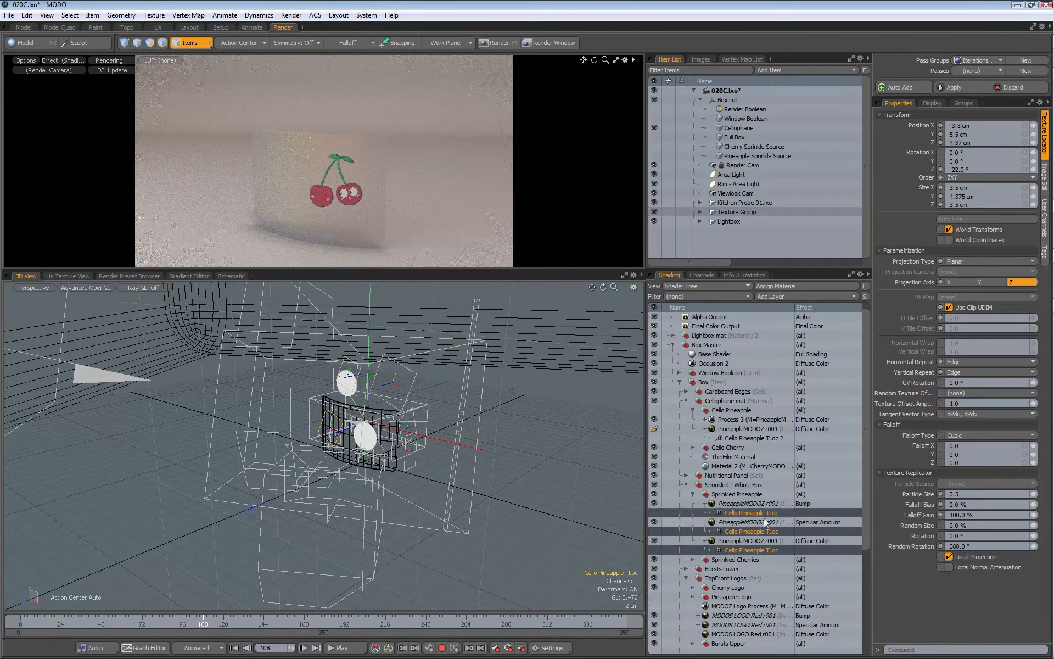
{"action": "double_click", "coordinate": [768, 516]}
{"action": "left_click_drag", "start_coordinate": [735, 516], "coordinate": [674, 523]}
{"action": "key", "text": "BackSpace"}
{"action": "type", "text": "Sprinkled"}
{"action": "key", "text": "Return"}
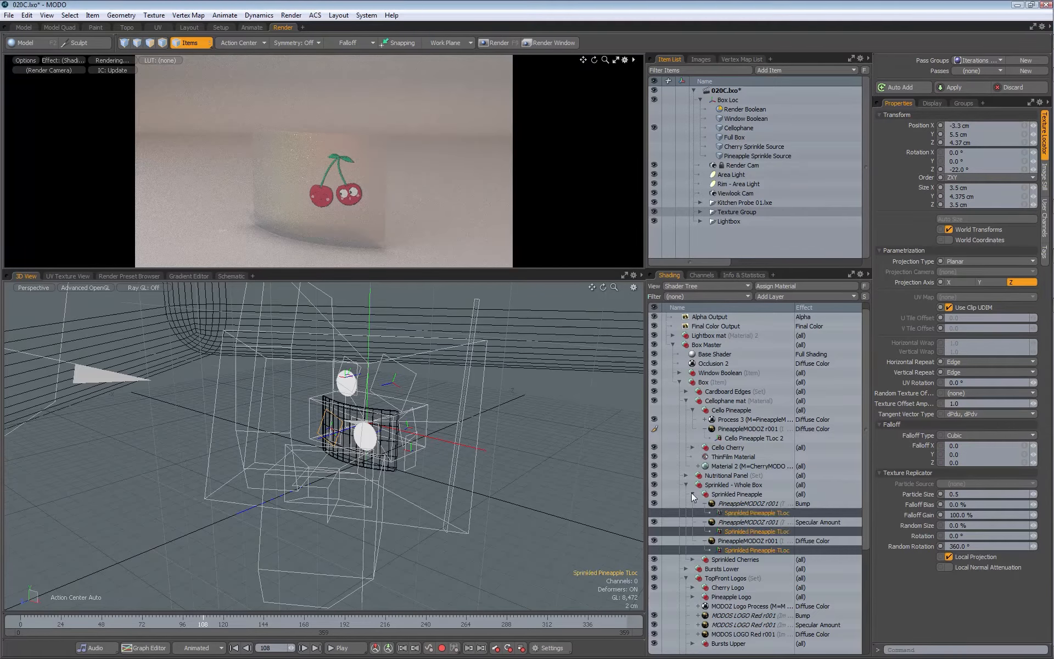
{"action": "left_click", "coordinate": [692, 495]}
Step: Remove the trailing 2 from the Cello Pineapple texture locator's name
{"action": "left_click", "coordinate": [746, 438]}
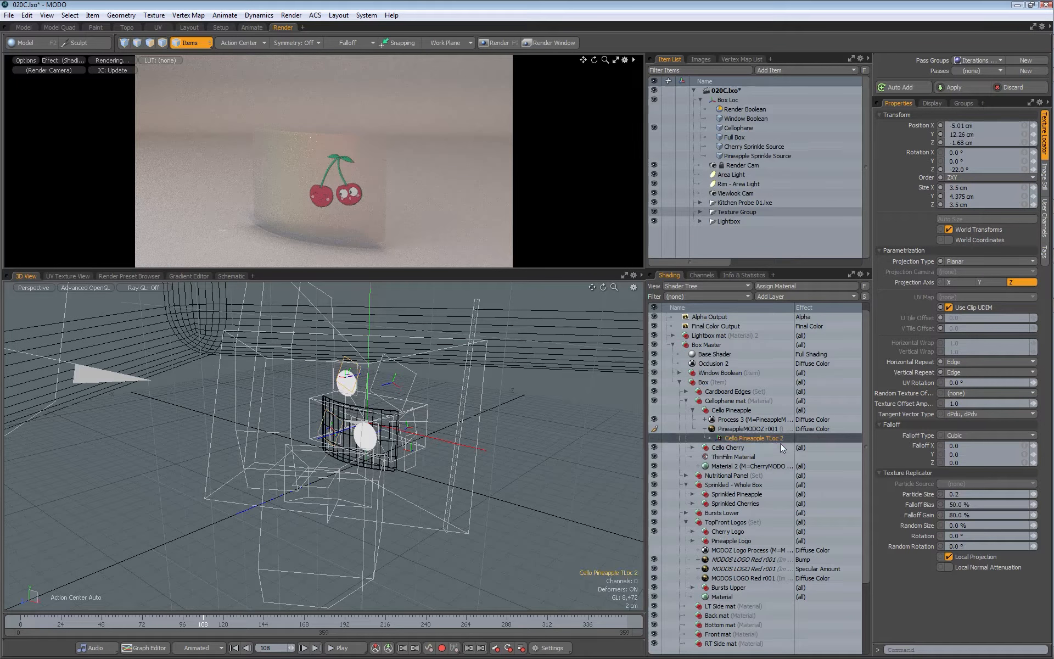
{"action": "left_click", "coordinate": [776, 438]}
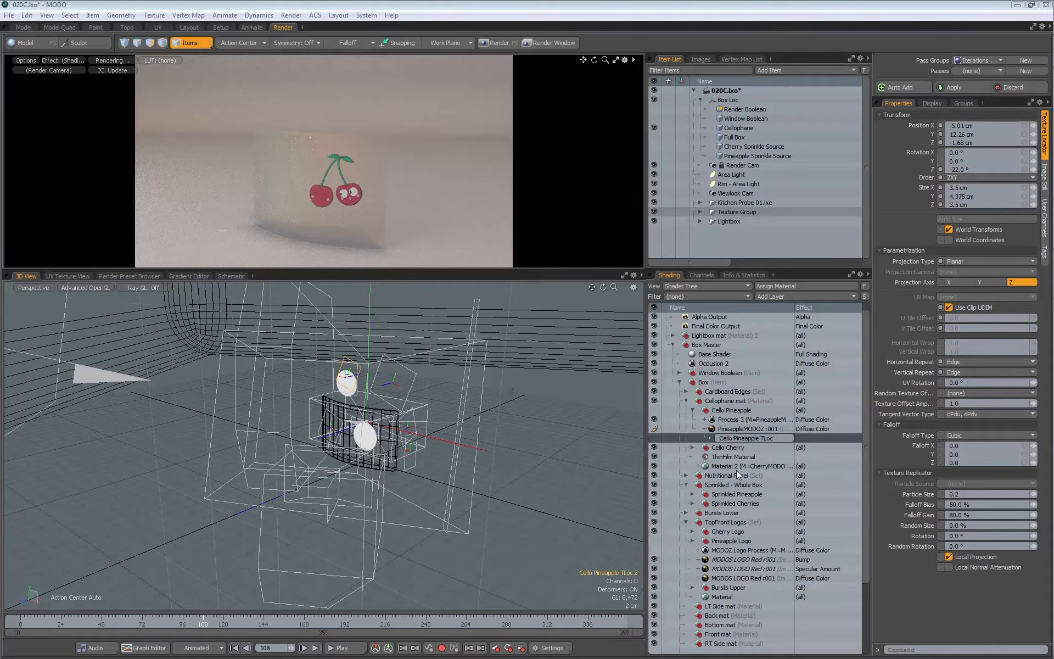
{"action": "key", "text": "Return"}
Step: Delete the PineappleMODOZ r001 layer mask from Process 3 in the Cello Pineapple group
{"action": "left_click", "coordinate": [739, 429]}
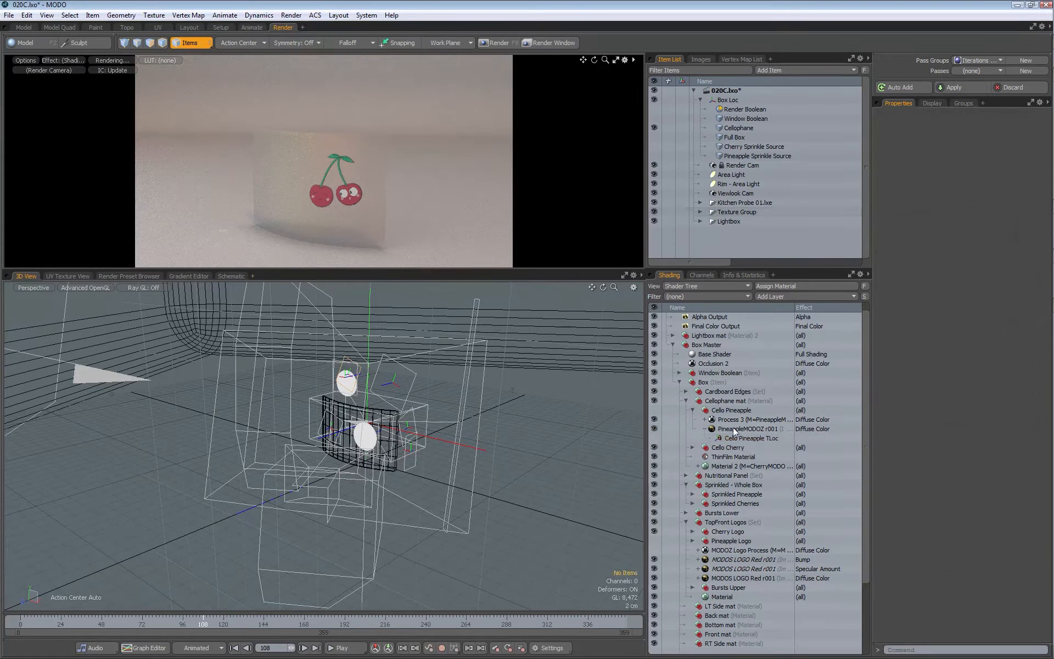
{"action": "left_click", "coordinate": [705, 420]}
{"action": "left_click", "coordinate": [747, 428]}
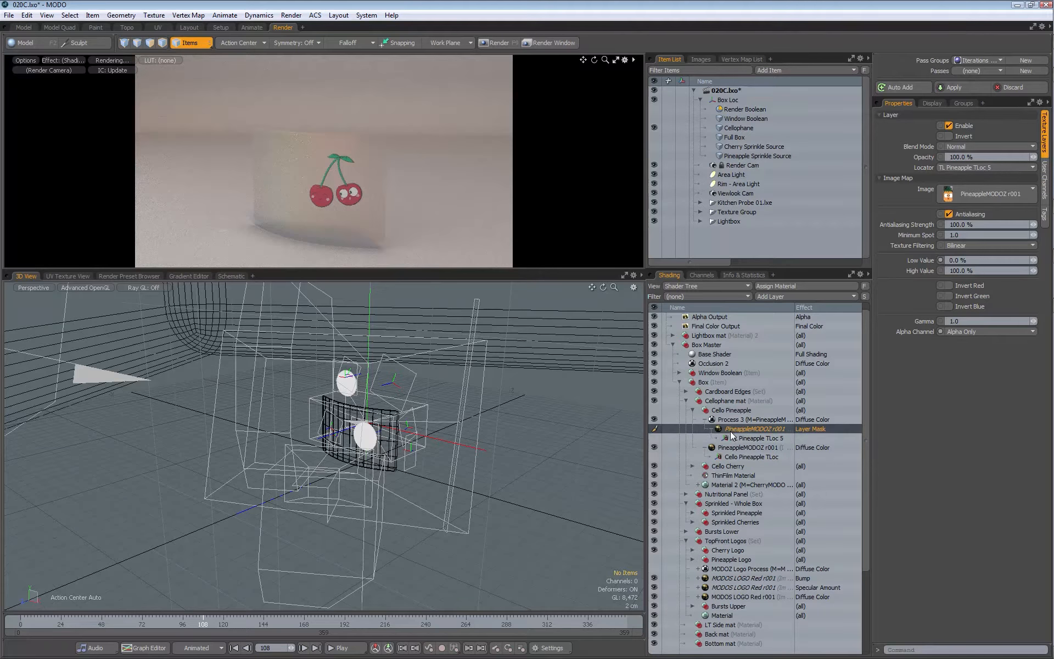
{"action": "key", "text": "Delete"}
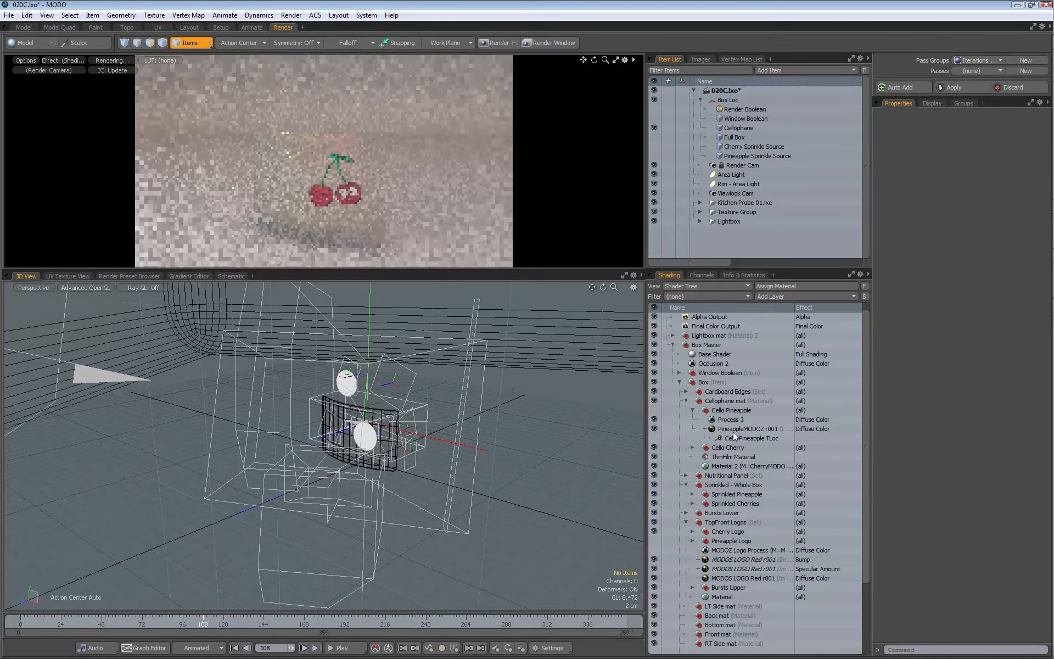
Step: Create an instance of the Cello Pineapple diffuse image and set its effect to Specular Amount
{"action": "left_click", "coordinate": [741, 430]}
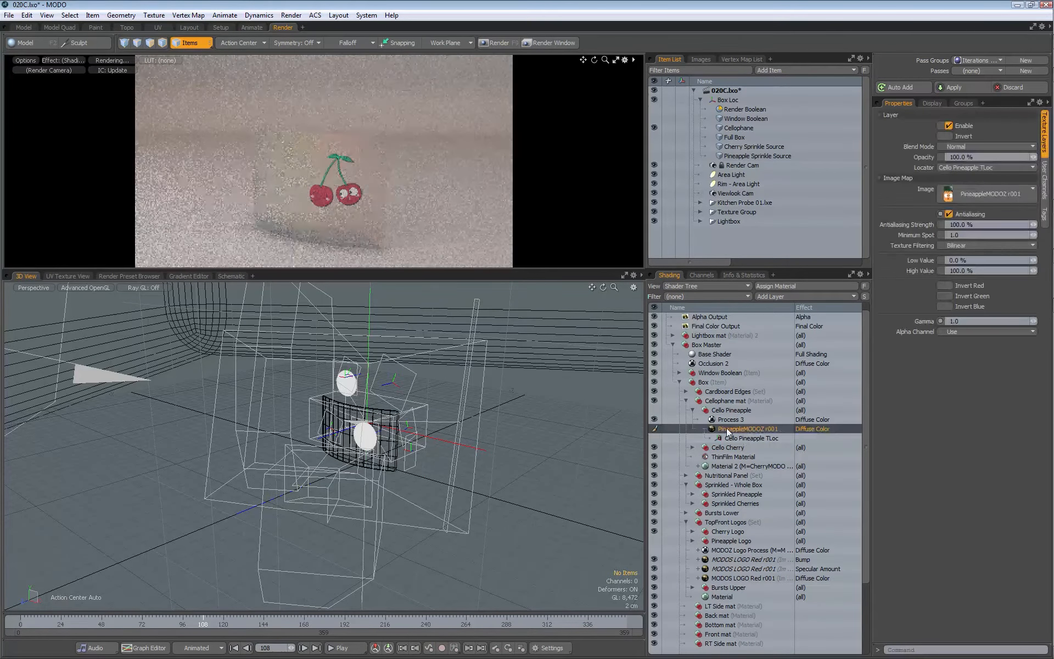
{"action": "right_click", "coordinate": [740, 429]}
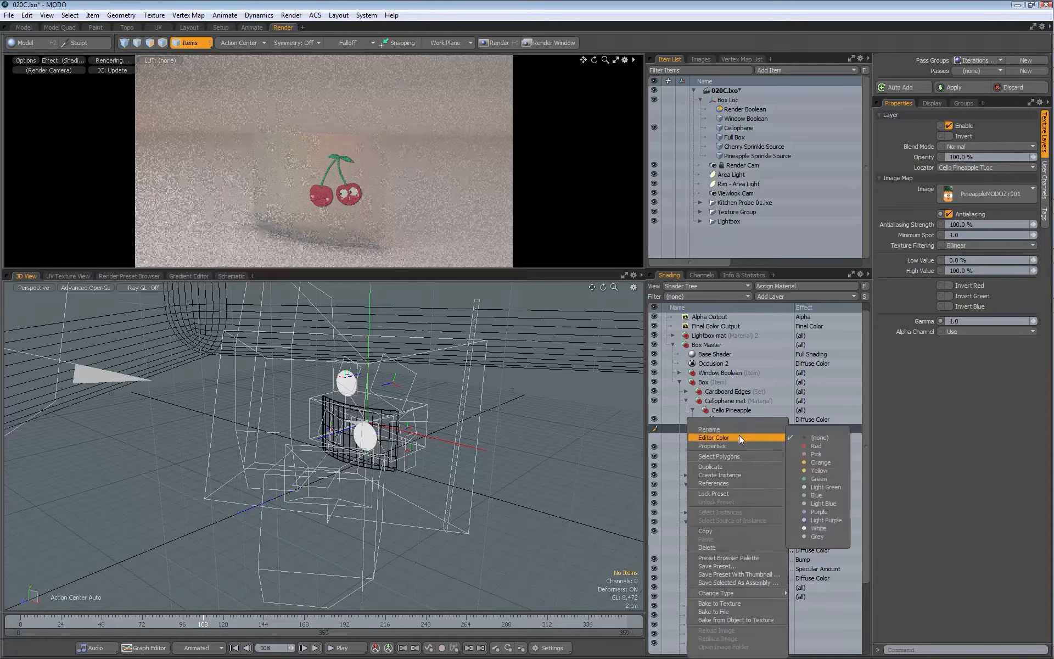
{"action": "left_click", "coordinate": [721, 475]}
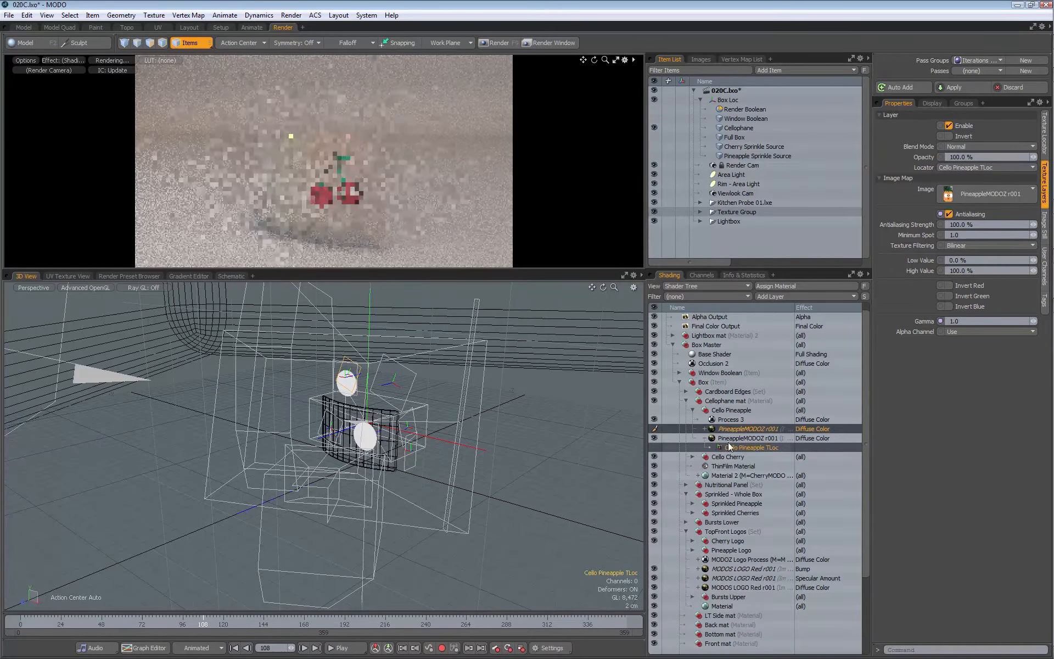
{"action": "left_click", "coordinate": [809, 429]}
{"action": "mouse_move", "coordinate": [799, 440]}
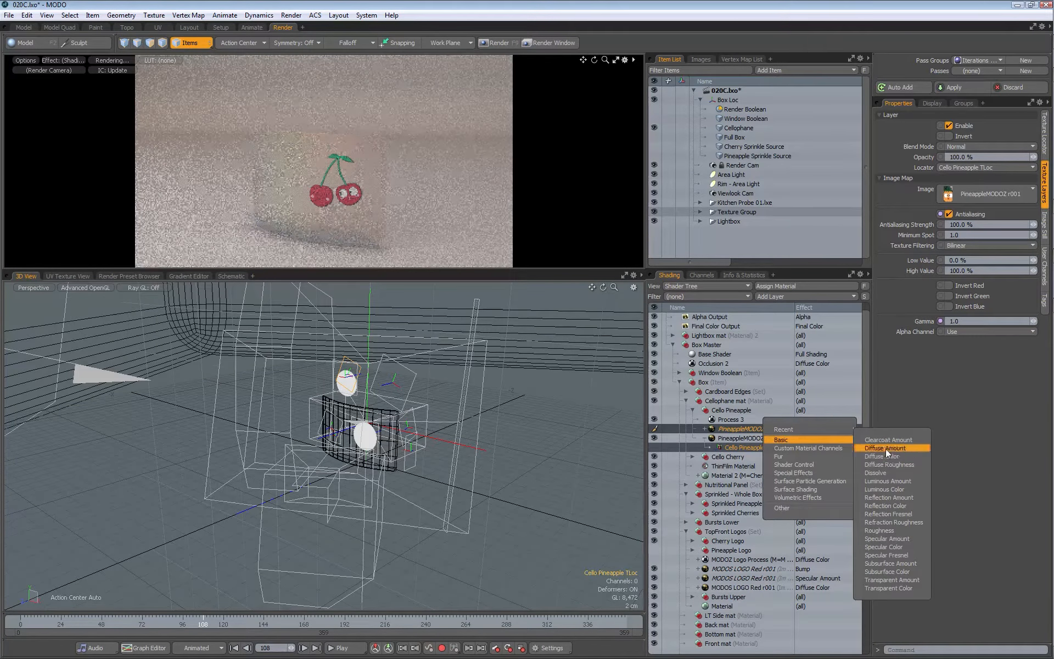
{"action": "left_click", "coordinate": [887, 530]}
Step: Create a second instance of the Cello Pineapple diffuse image and set its effect to Bump
{"action": "right_click", "coordinate": [737, 438]}
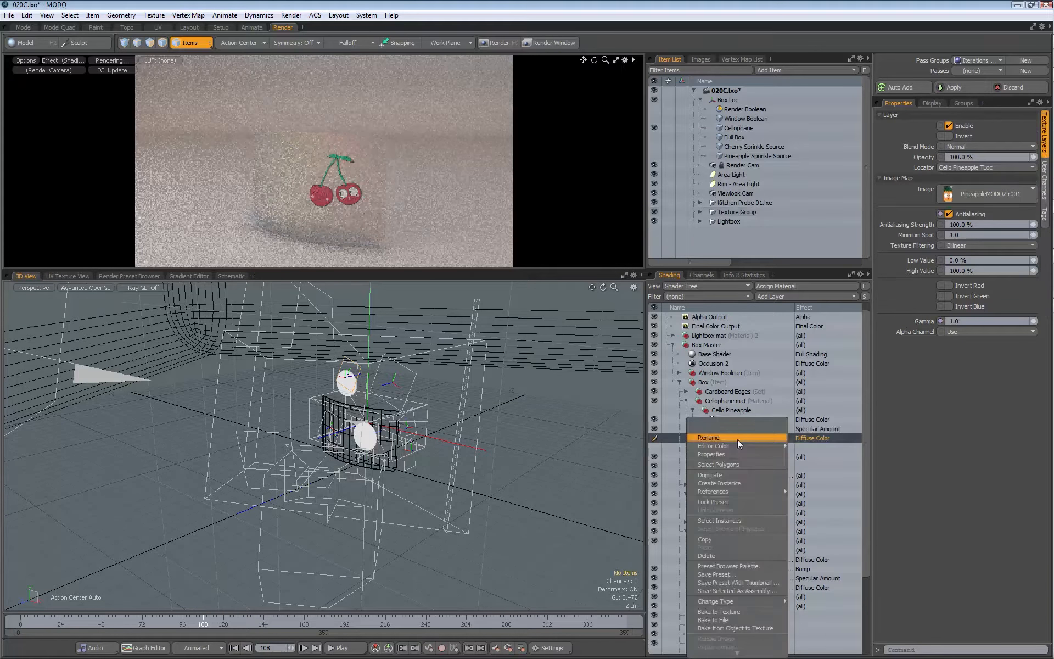
{"action": "left_click", "coordinate": [724, 482]}
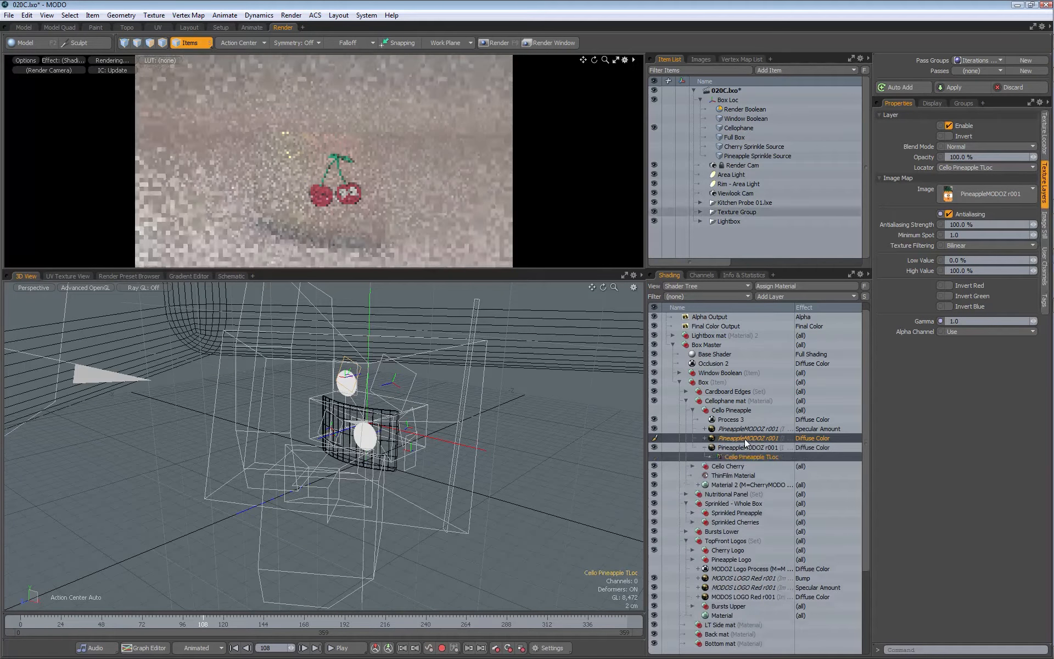
{"action": "left_click", "coordinate": [805, 428]}
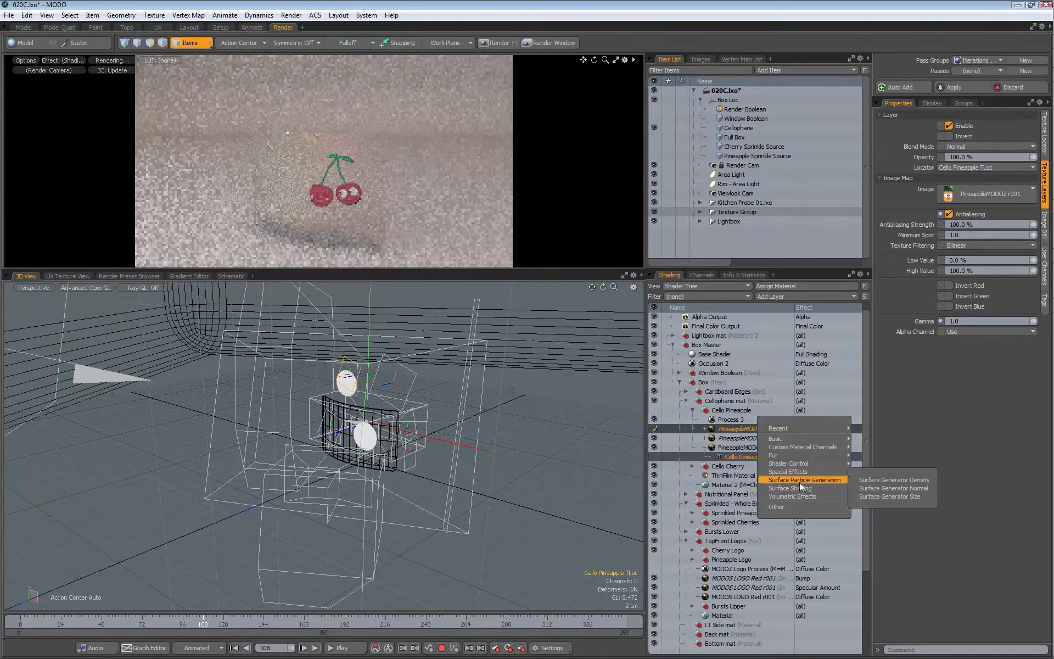
{"action": "mouse_move", "coordinate": [800, 488]}
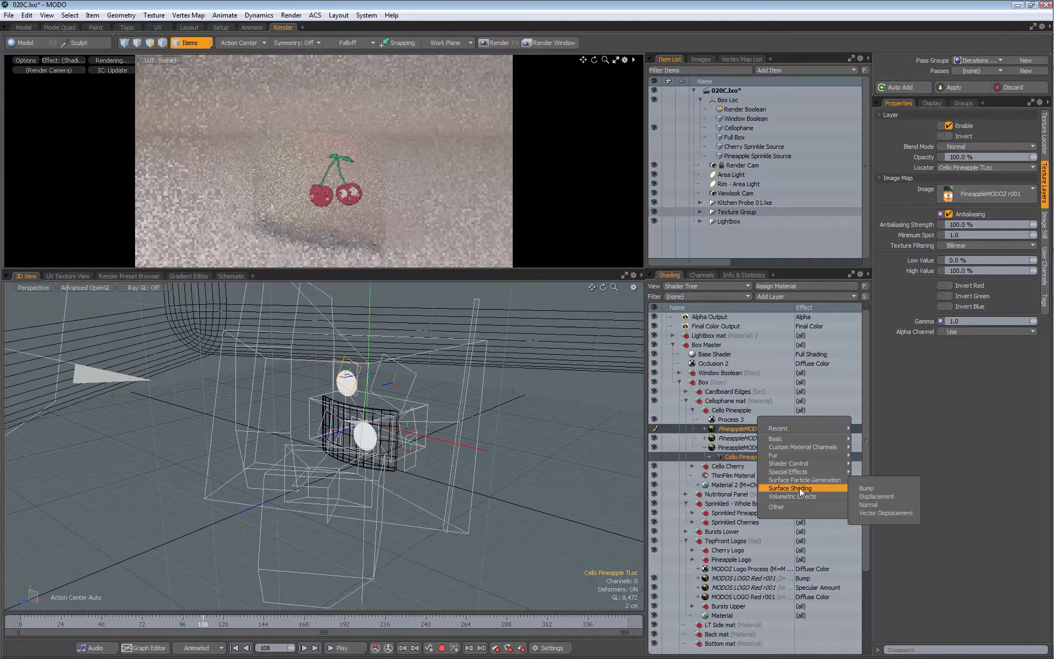
{"action": "left_click", "coordinate": [866, 490]}
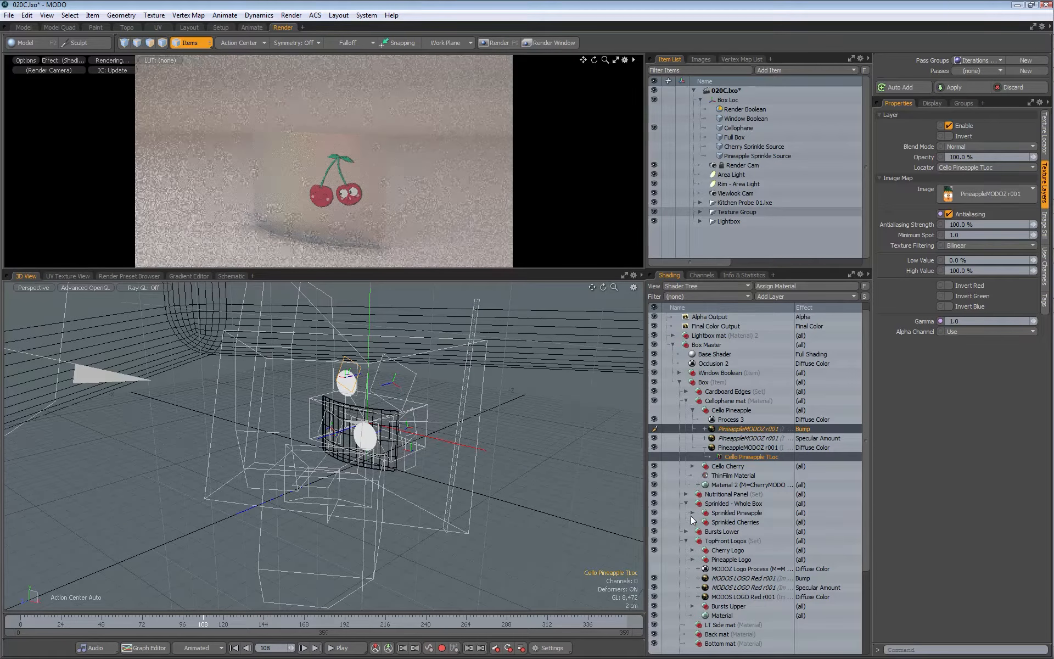
Step: Set the Cello Pineapple bump image's low value to 20%, and invert its specular image with 2% opacity, 50% low value and 80% high value
{"action": "left_click", "coordinate": [693, 559]}
{"action": "left_click", "coordinate": [758, 577]}
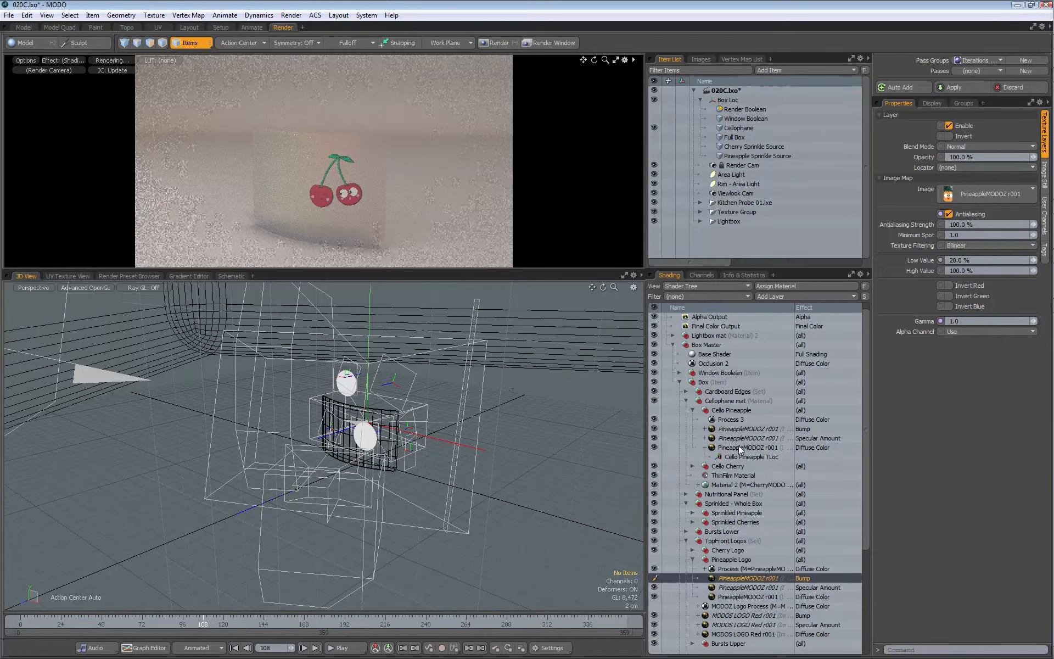
{"action": "left_click", "coordinate": [743, 430]}
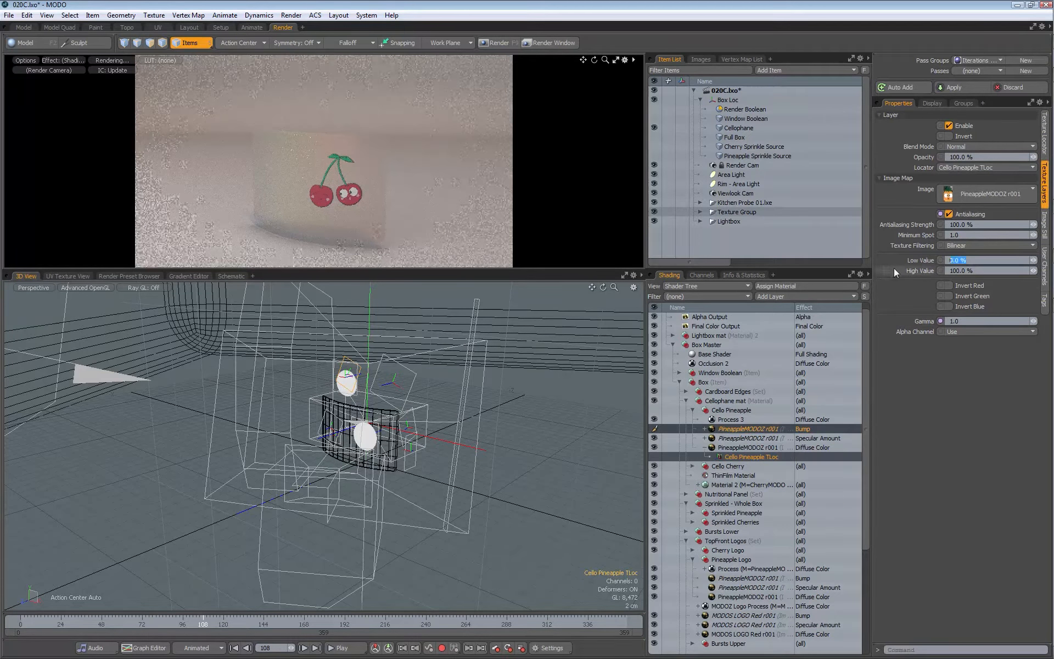
{"action": "left_click", "coordinate": [739, 587]}
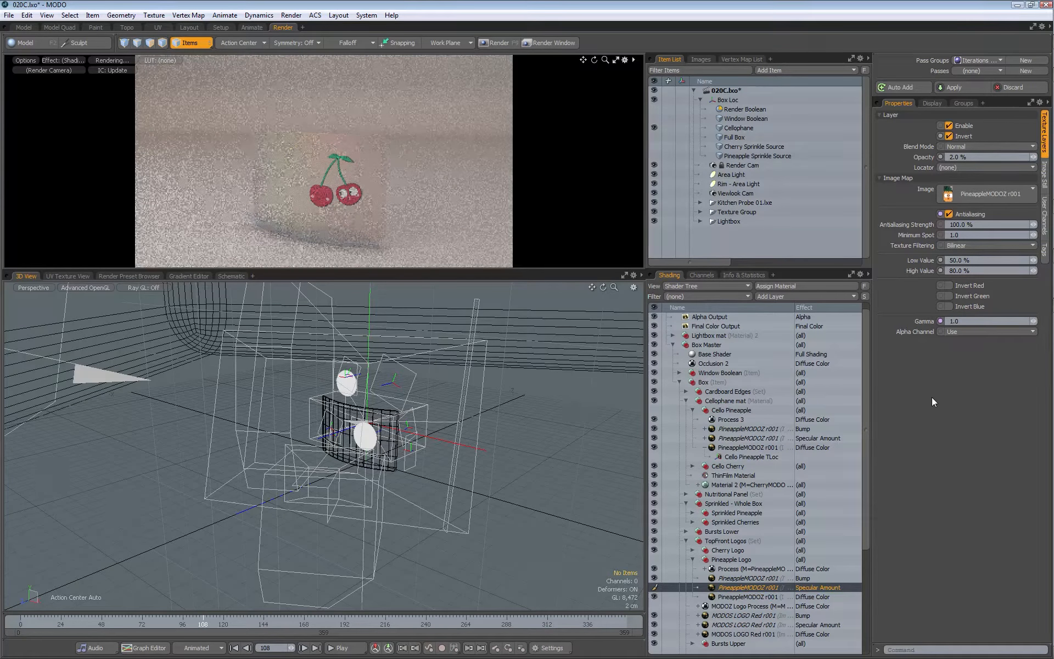
{"action": "left_click", "coordinate": [749, 438]}
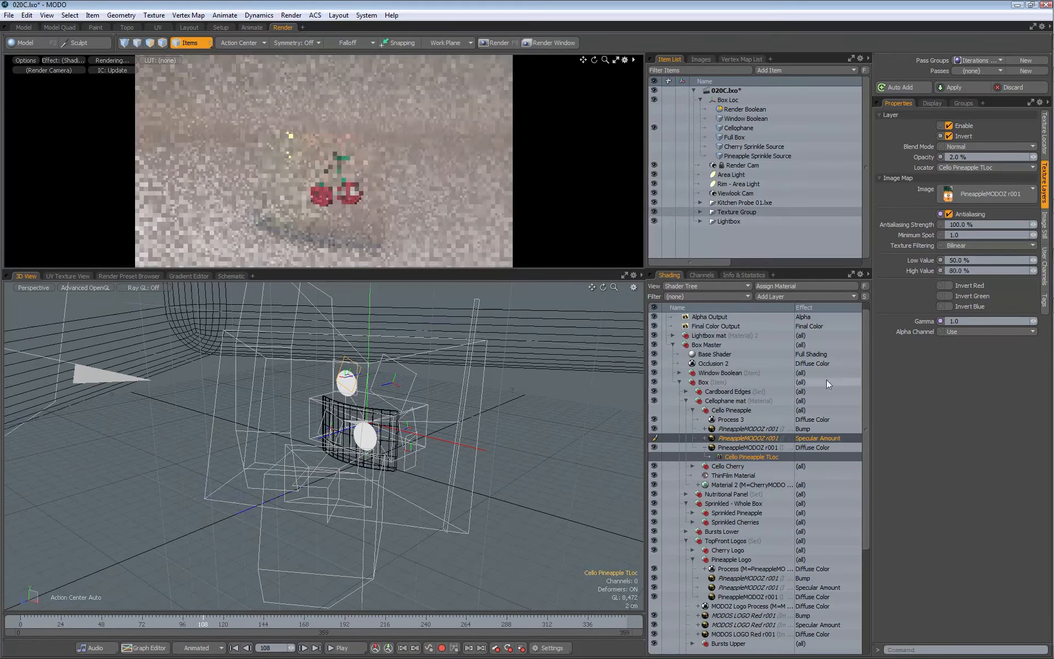
Step: Duplicate the Cello Pineapple bump image as the layer mask of Process 3 and set its alpha channel to Alpha Only
{"action": "left_click", "coordinate": [720, 429]}
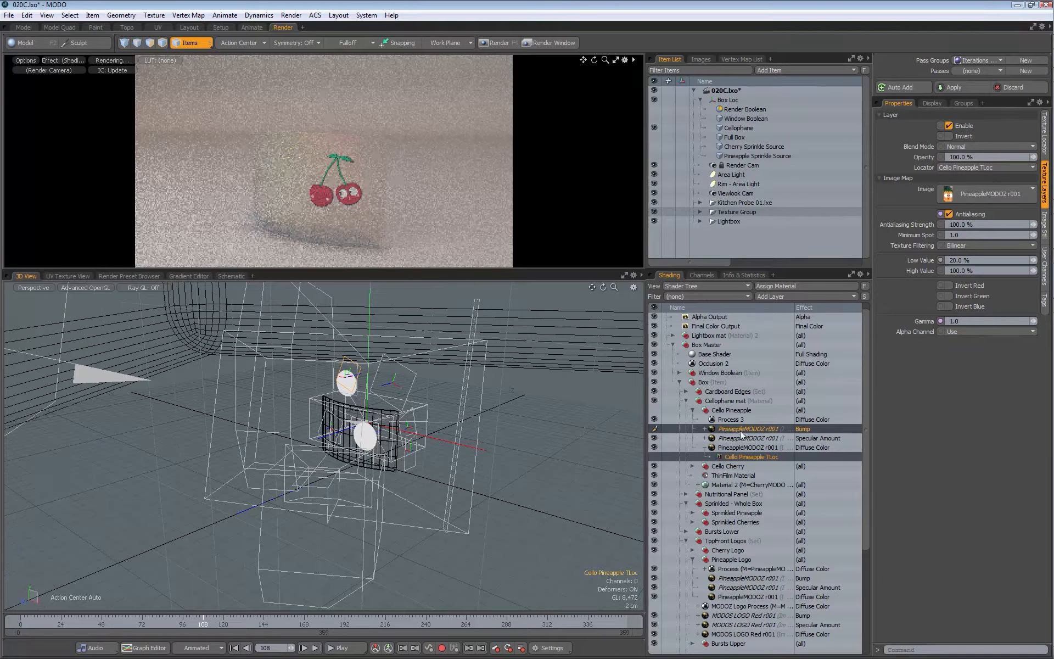
{"action": "right_click", "coordinate": [740, 430]}
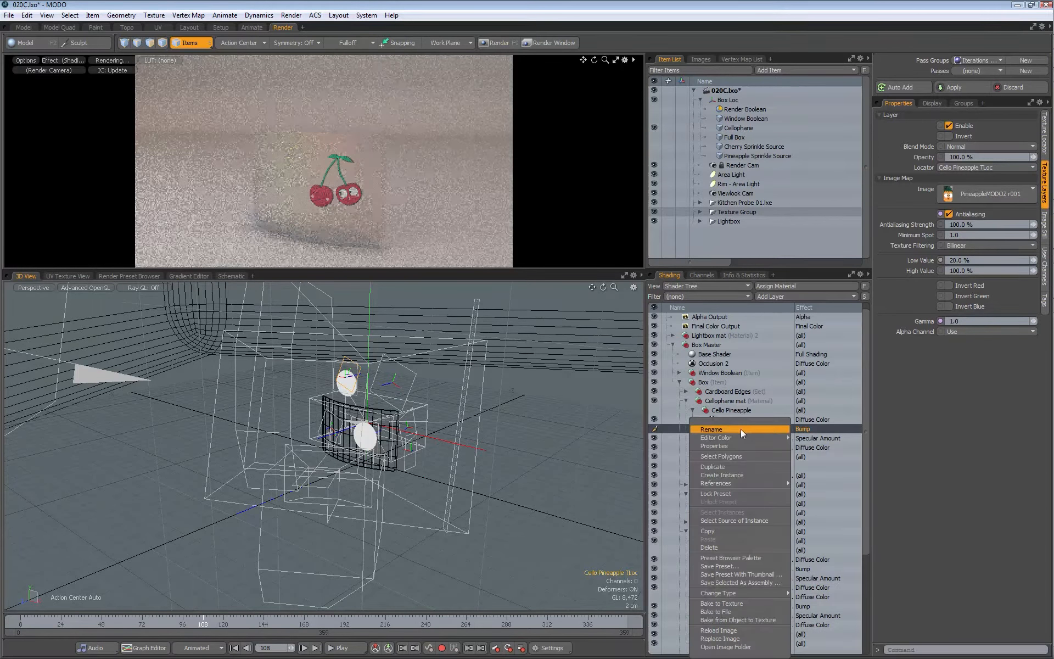
{"action": "left_click", "coordinate": [723, 467]}
{"action": "left_click_drag", "start_coordinate": [733, 431], "coordinate": [723, 421]}
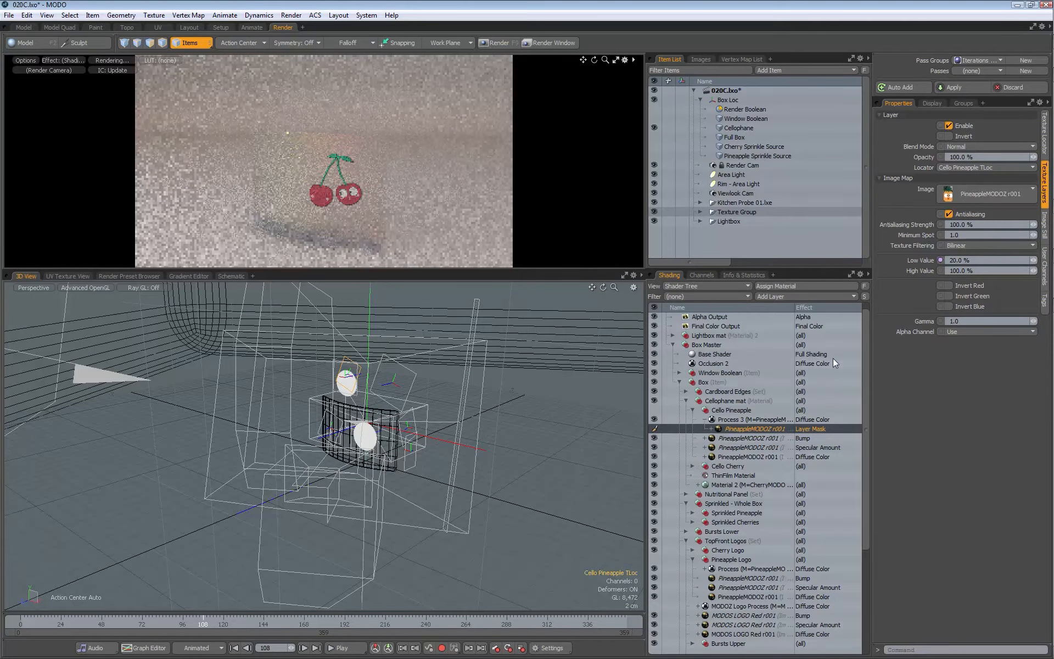
{"action": "left_click", "coordinate": [960, 332]}
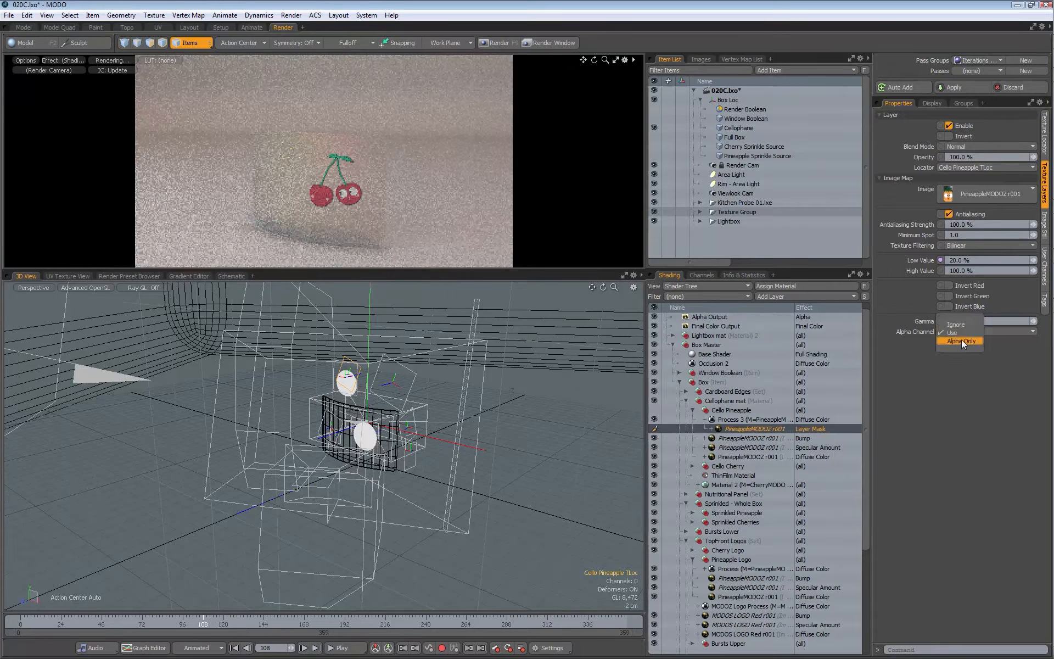
Step: Move the Cello Pineapple texture locator onto the front of the cellophane window at X 3.5 cm, Y 5.3 cm, Z 6.12 cm
{"action": "left_click", "coordinate": [1046, 135]}
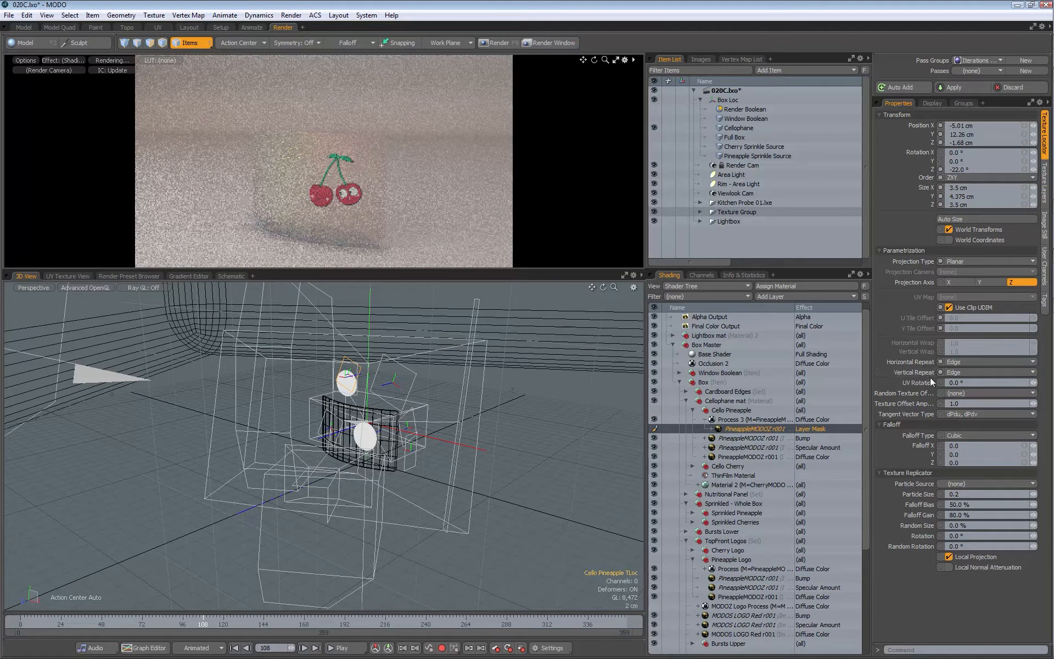
{"action": "left_click", "coordinate": [693, 410]}
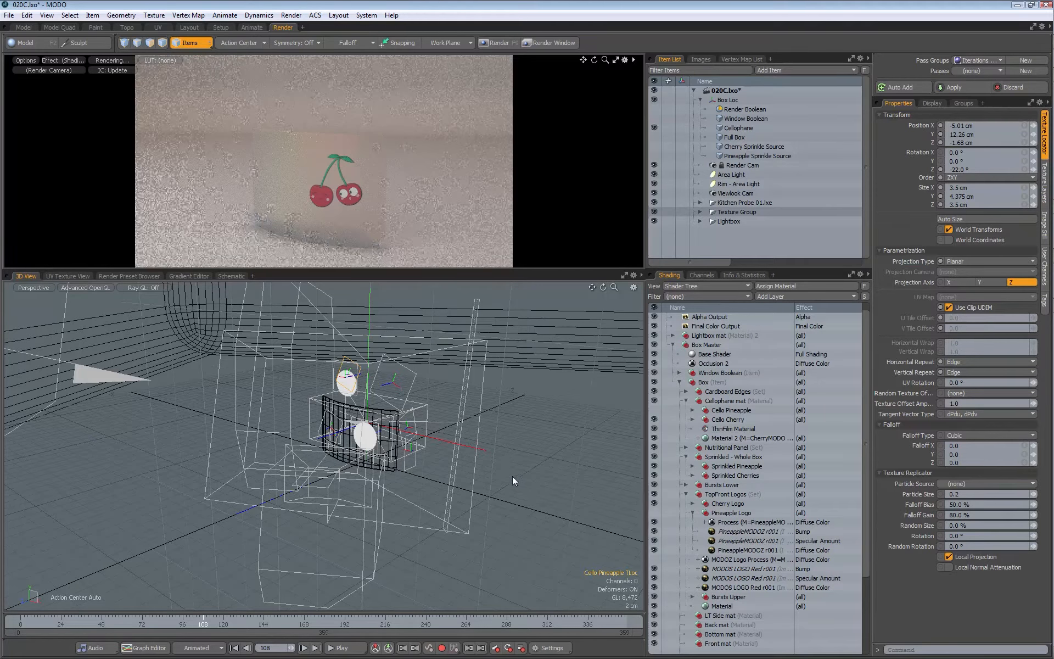
{"action": "key", "text": "w"}
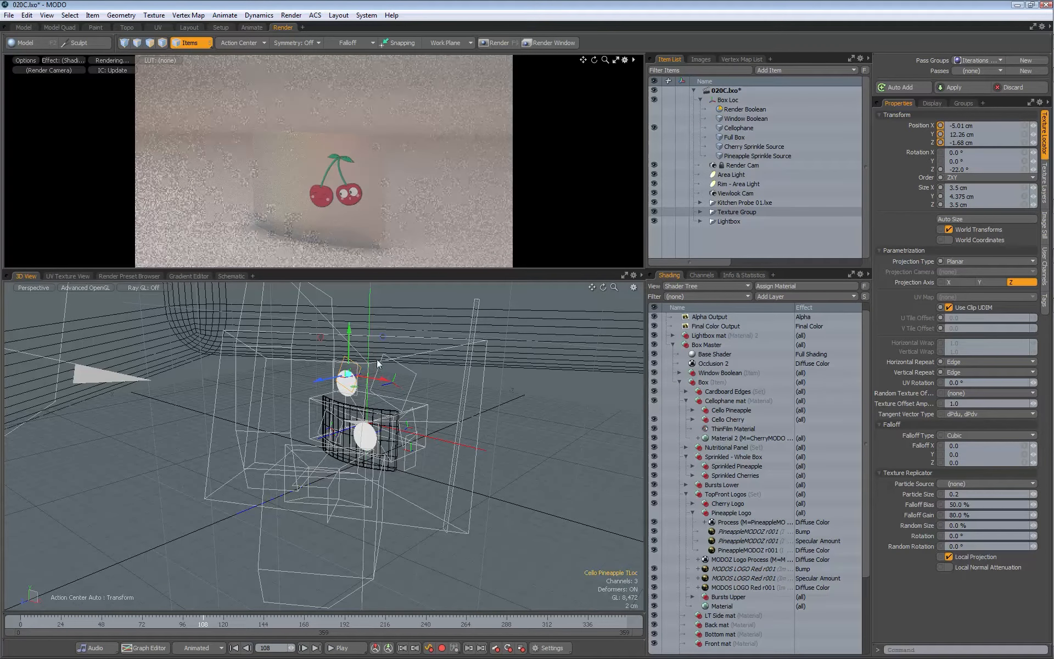
{"action": "left_click_drag", "start_coordinate": [382, 337], "coordinate": [406, 402]}
{"action": "left_click_drag", "start_coordinate": [321, 374], "coordinate": [379, 360], "text": "alt"}
{"action": "left_click_drag", "start_coordinate": [402, 407], "coordinate": [260, 381]}
{"action": "left_click_drag", "start_coordinate": [317, 431], "coordinate": [260, 428]}
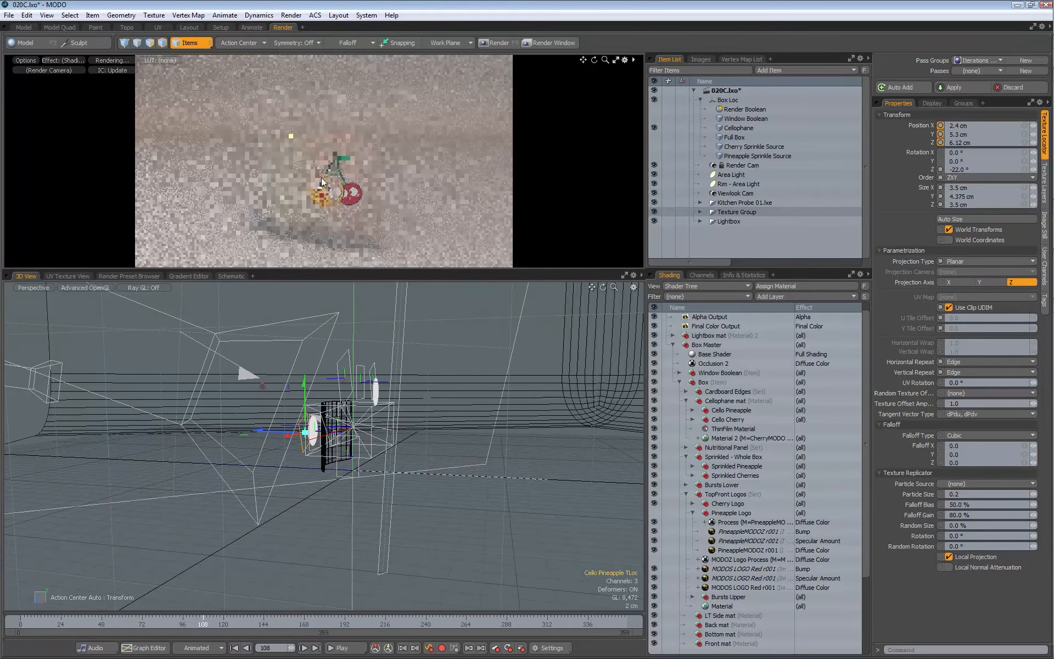
{"action": "left_click_drag", "start_coordinate": [308, 423], "coordinate": [419, 435], "text": "alt"}
{"action": "scroll", "coordinate": [378, 437], "scroll_direction": "up", "scroll_amount": 4}
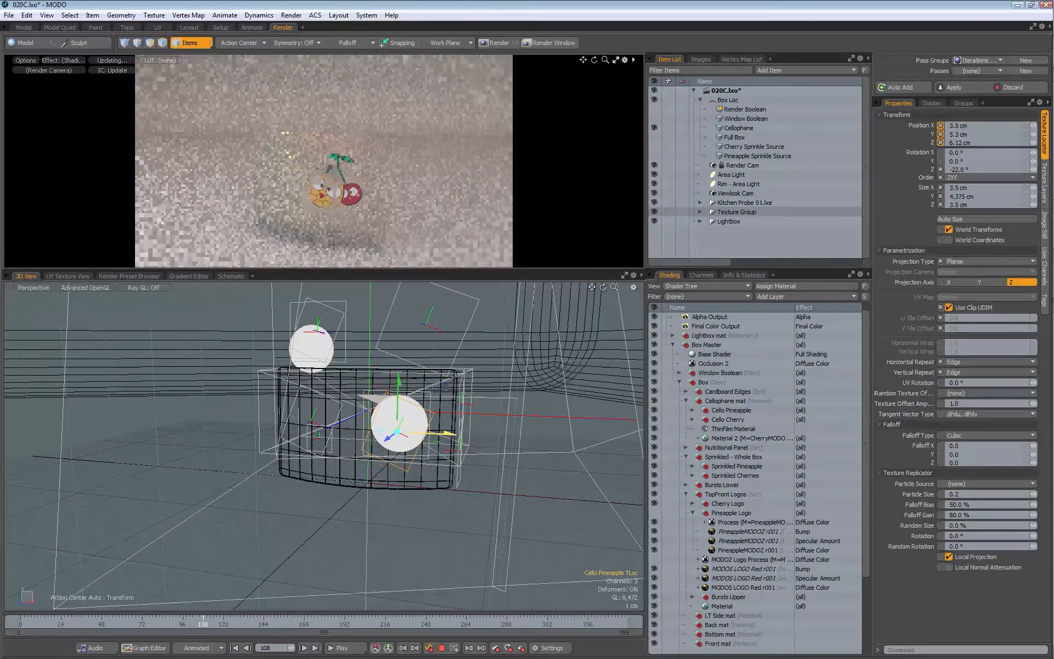
Step: Rotate the Cello Pineapple texture locator to 21.5° about Z
{"action": "key", "text": "e"}
{"action": "left_click_drag", "start_coordinate": [386, 376], "coordinate": [348, 411]}
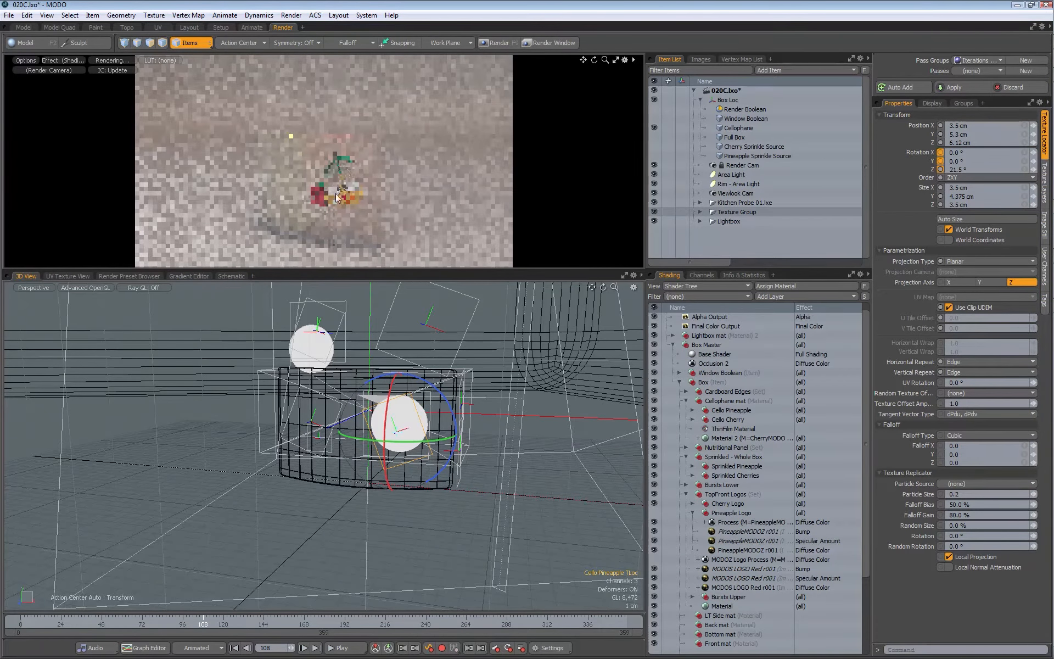
{"action": "key", "text": "space"}
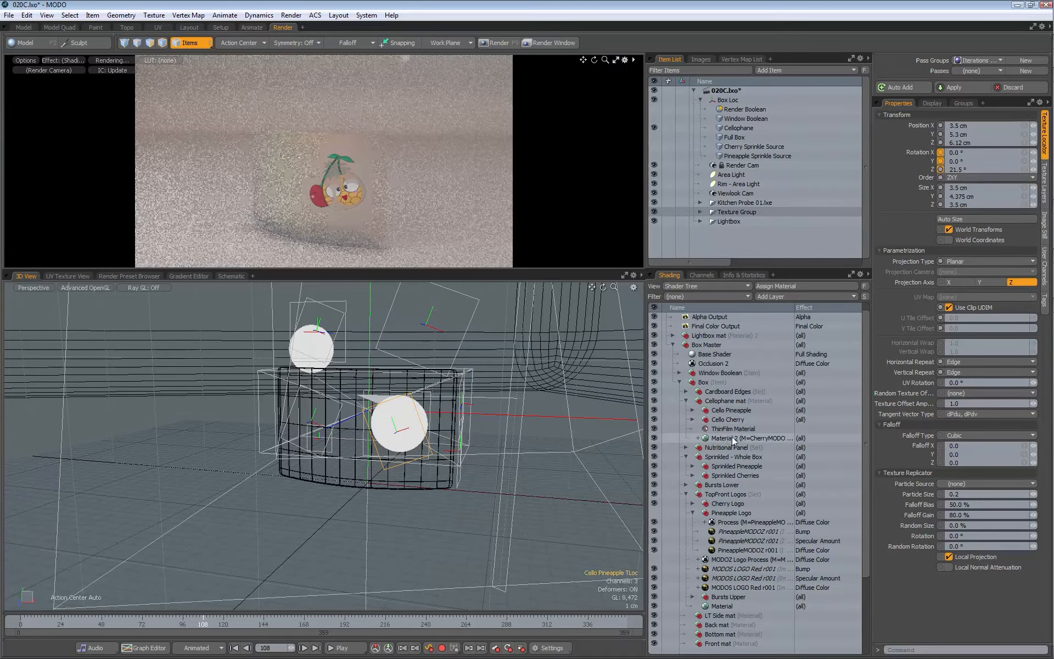
Step: Check the layer mask of Material 2 in the Cellophane mat group, and duplicate the material together with its mask
{"action": "left_click", "coordinate": [715, 439]}
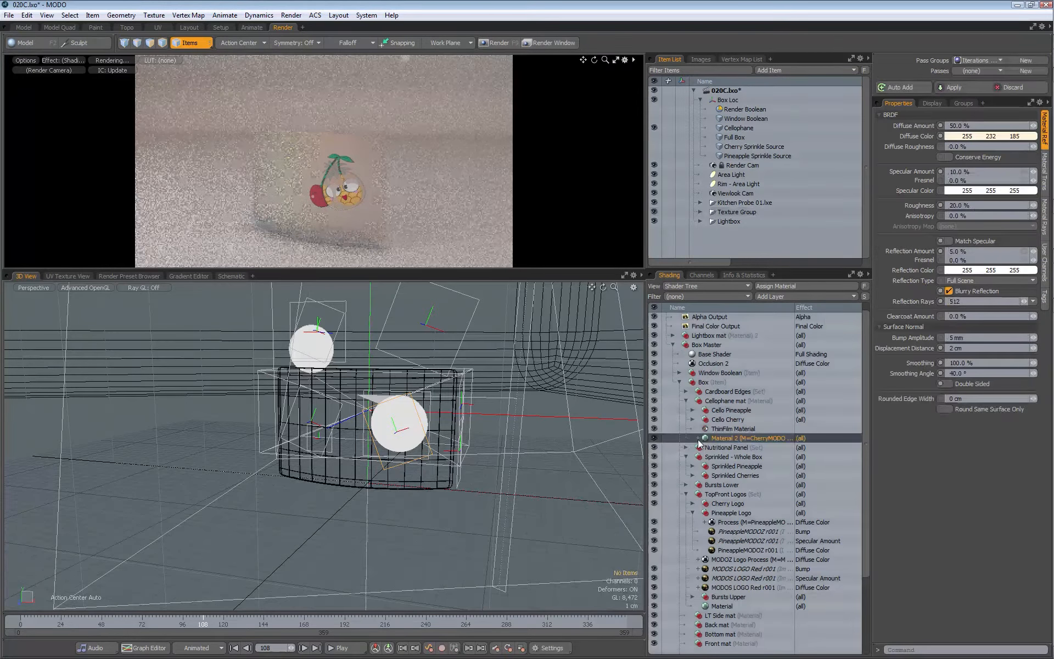
{"action": "left_click", "coordinate": [698, 439]}
{"action": "left_click", "coordinate": [730, 447]}
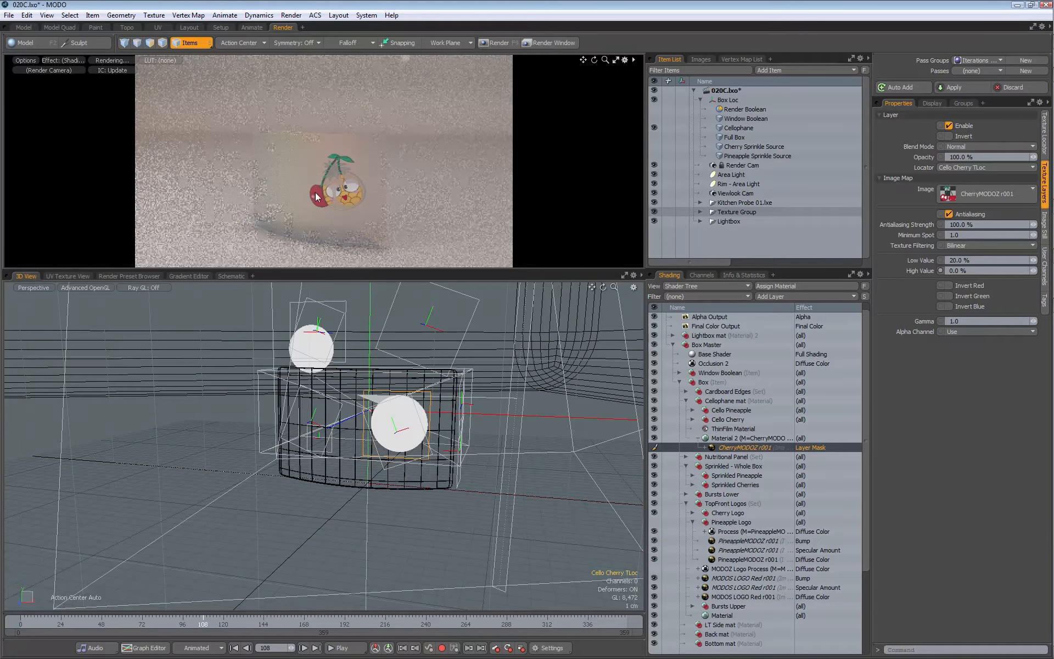
{"action": "left_click", "coordinate": [722, 438]}
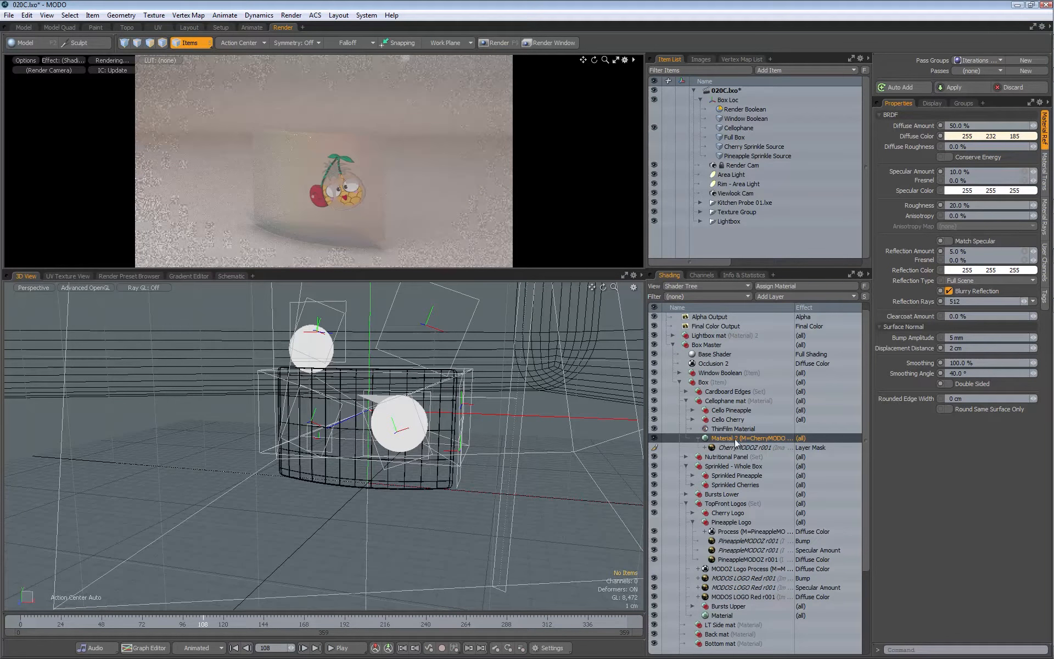
{"action": "right_click", "coordinate": [734, 440]}
{"action": "left_click", "coordinate": [709, 479]}
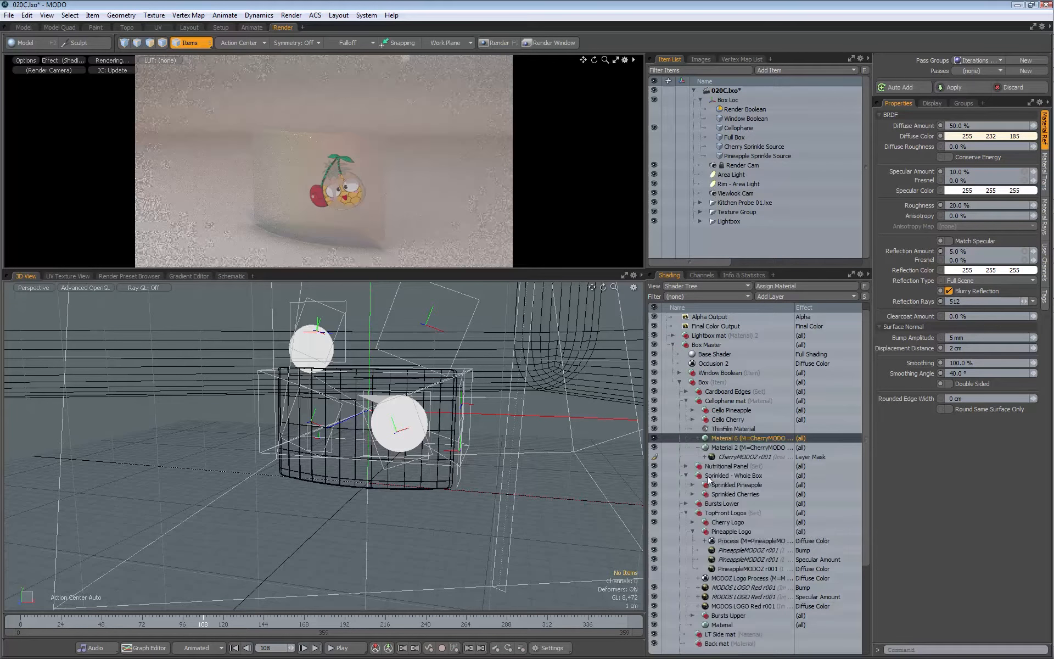
Step: Rename Material 2 as Cello Cherry mat and its duplicate as Cello Pineapple mat
{"action": "double_click", "coordinate": [736, 447]}
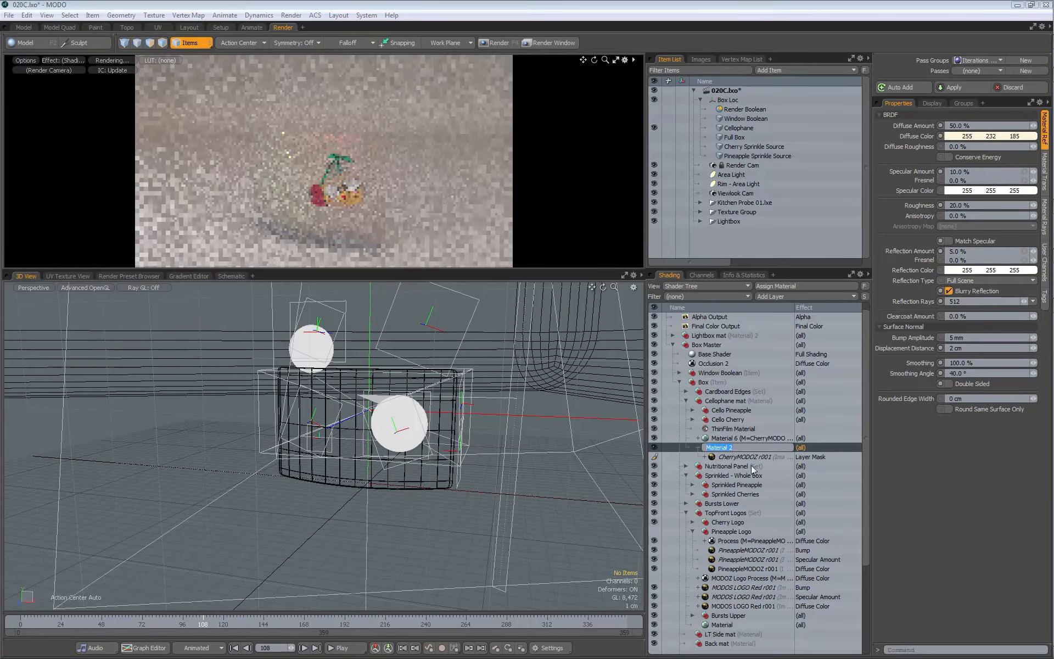
{"action": "type", "text": "Cello"}
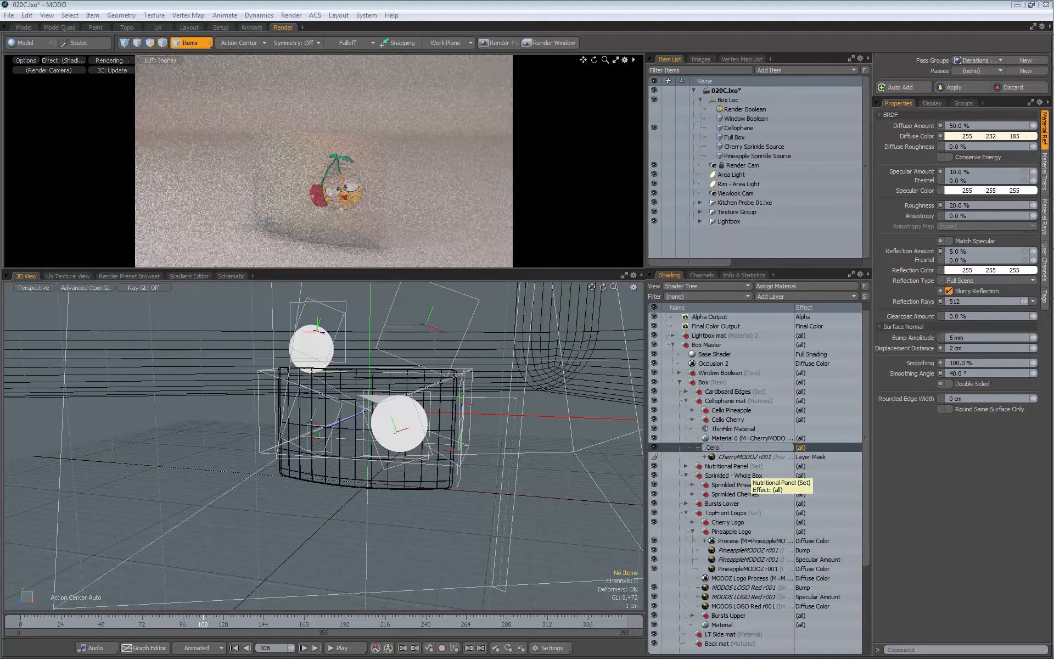
{"action": "type", "text": " Cherry mat"}
{"action": "left_click", "coordinate": [726, 437]}
{"action": "double_click", "coordinate": [726, 438]}
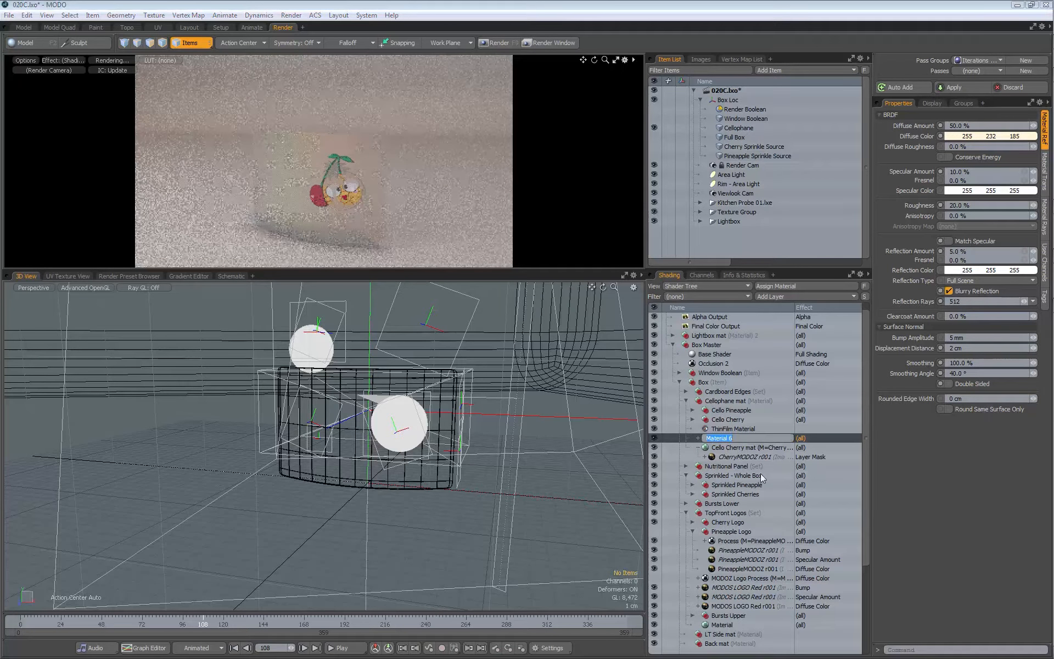
{"action": "type", "text": "Cello P"}
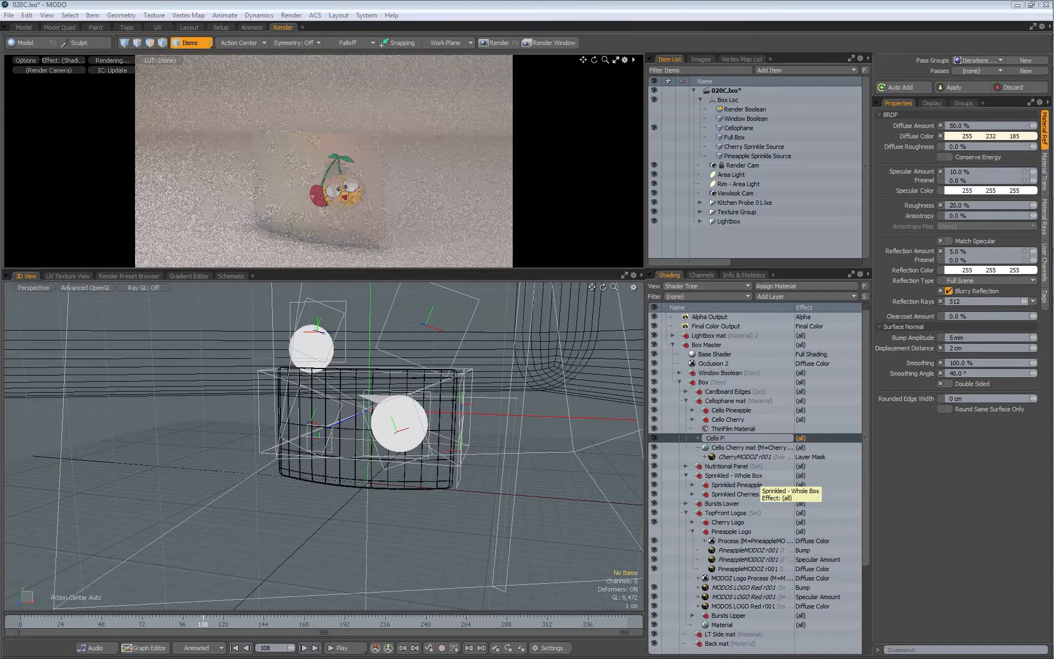
{"action": "key", "text": "Return"}
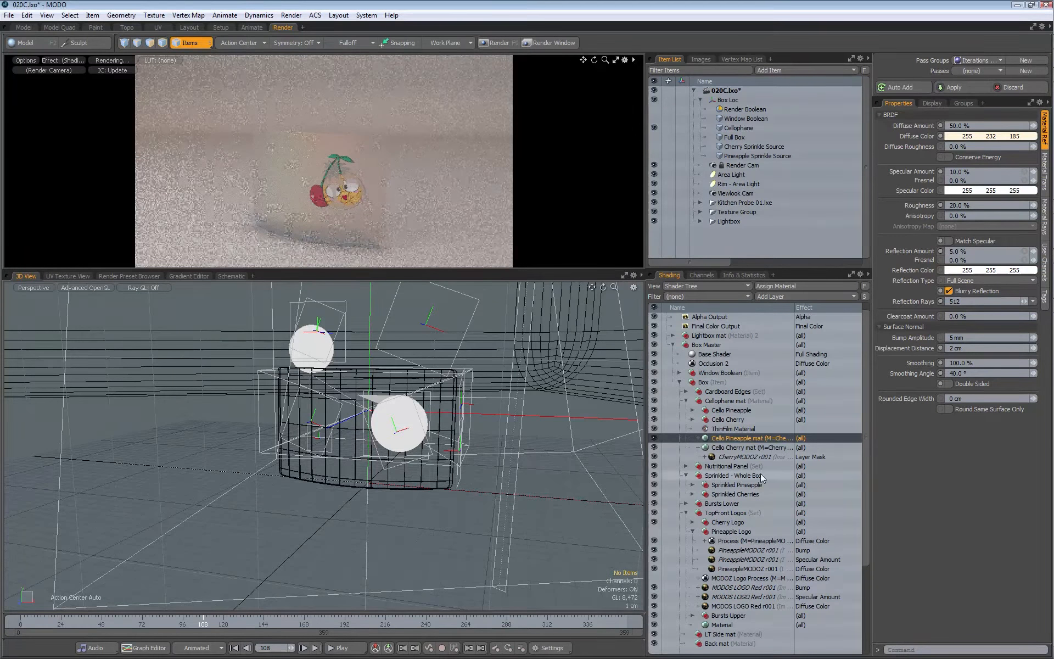
Step: Set the Cello Pineapple mat's layer mask to the PineappleMODOZ r001 image and the Cello Pineapple TLoc locator
{"action": "left_click", "coordinate": [698, 438]}
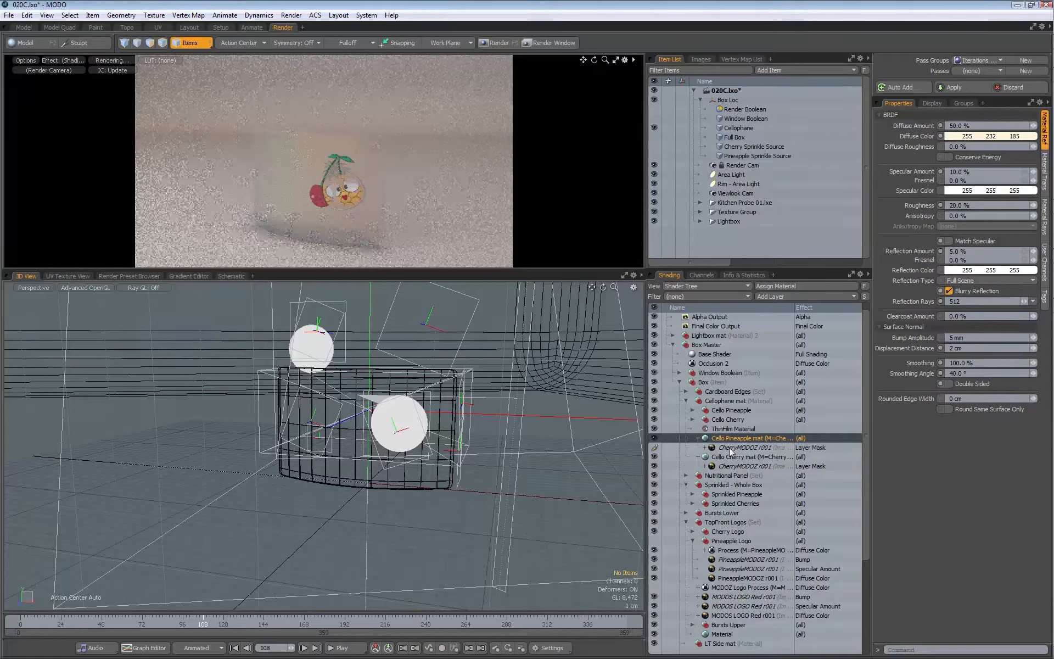
{"action": "left_click", "coordinate": [733, 448]}
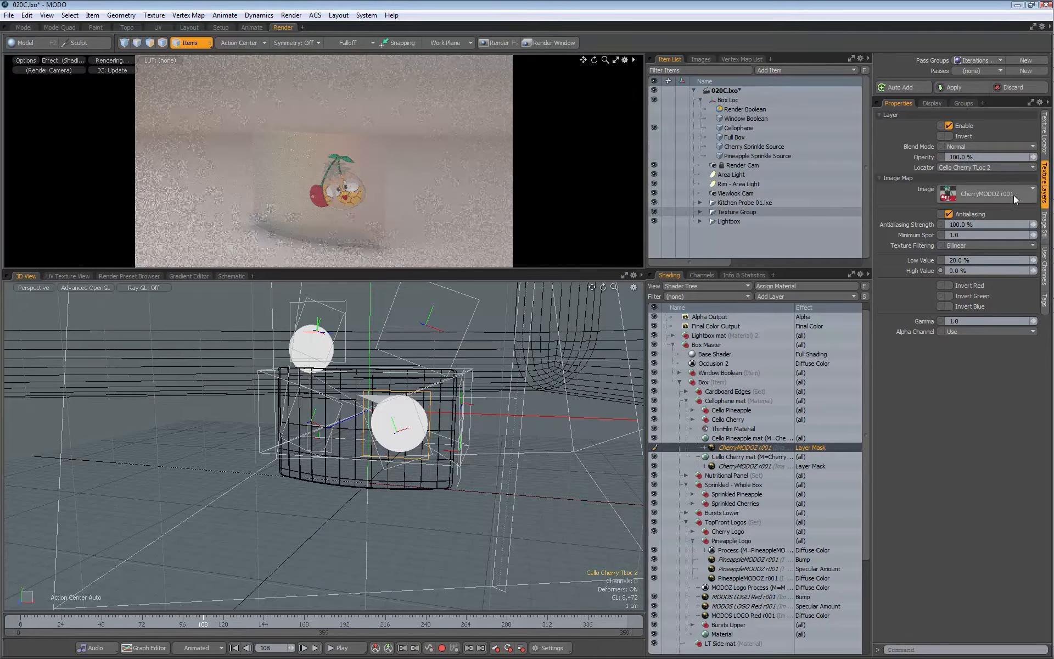
{"action": "left_click", "coordinate": [966, 195]}
{"action": "left_click", "coordinate": [1000, 245]}
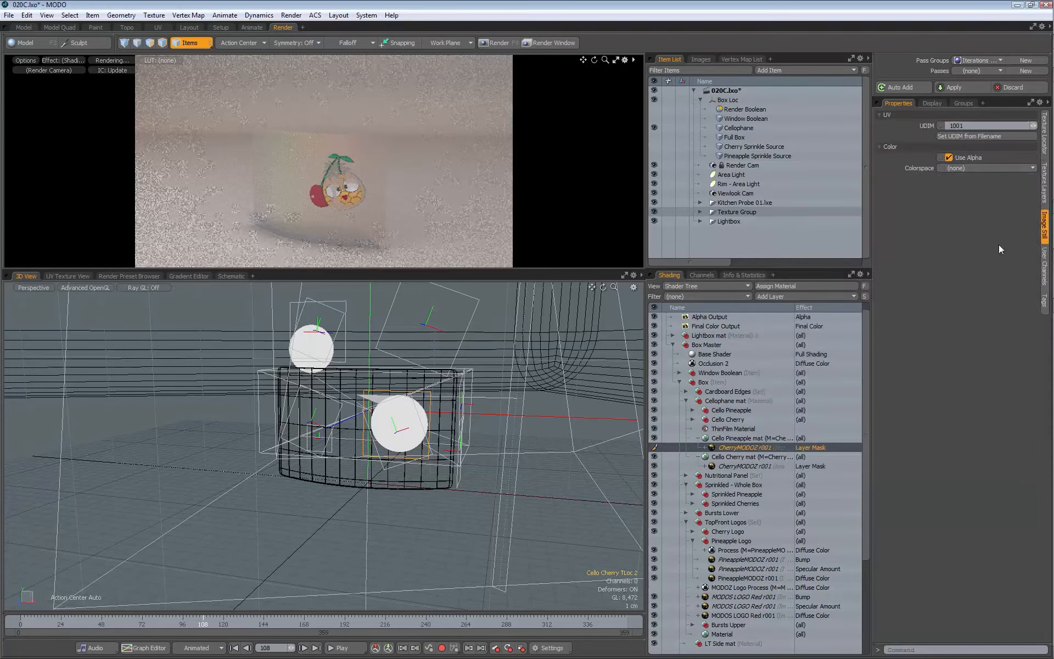
{"action": "left_click", "coordinate": [1045, 162]}
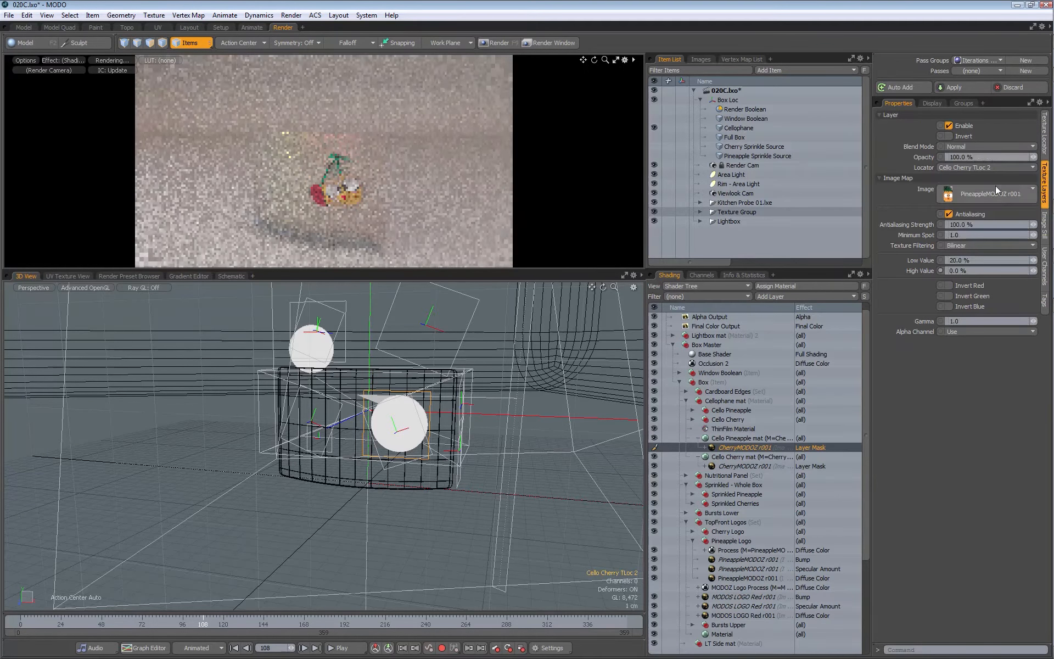
{"action": "left_click", "coordinate": [960, 168]}
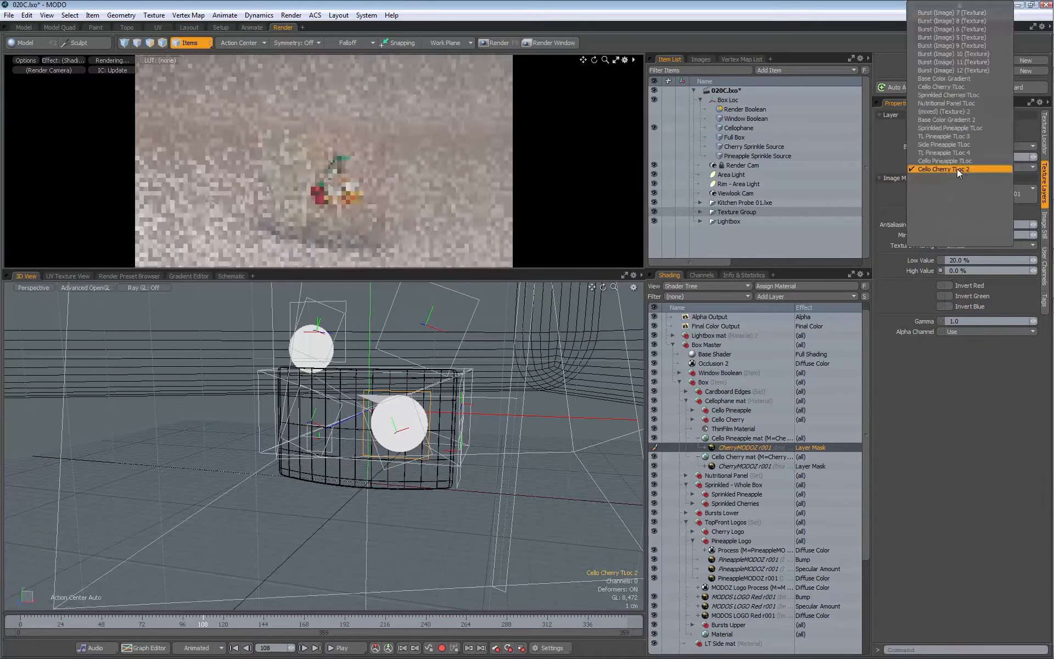
{"action": "left_click", "coordinate": [930, 160]}
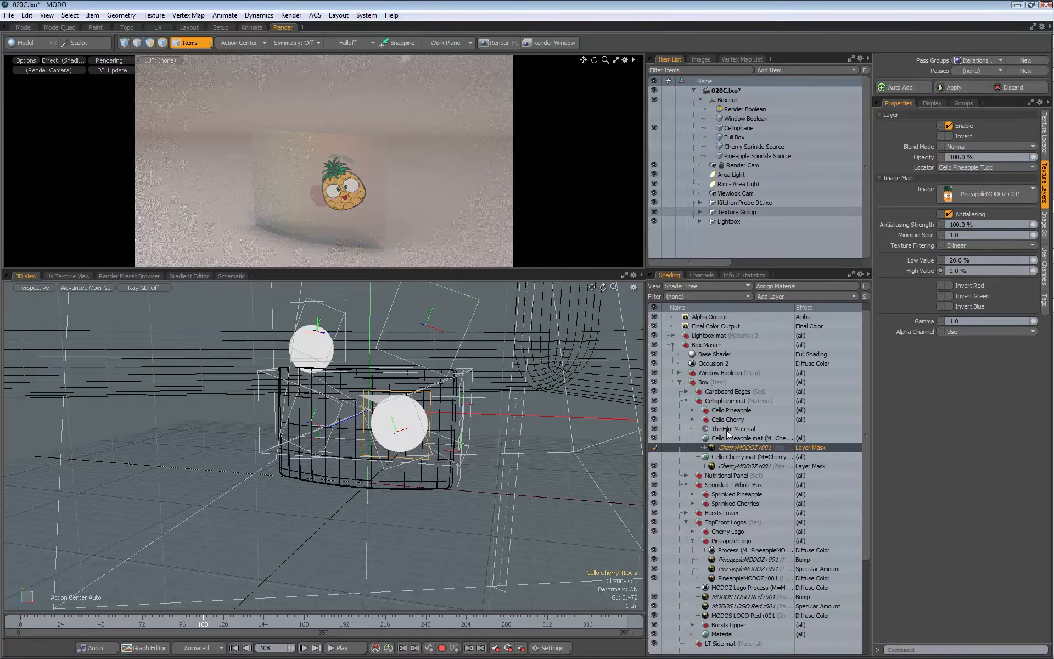
Step: Move ThinFilm Material to the top of the Cellophane mat group, and put the pineapple and cherry materials into their matching Cello groups
{"action": "left_click", "coordinate": [721, 430]}
{"action": "left_click_drag", "start_coordinate": [722, 432], "coordinate": [728, 411]}
{"action": "left_click", "coordinate": [737, 439]}
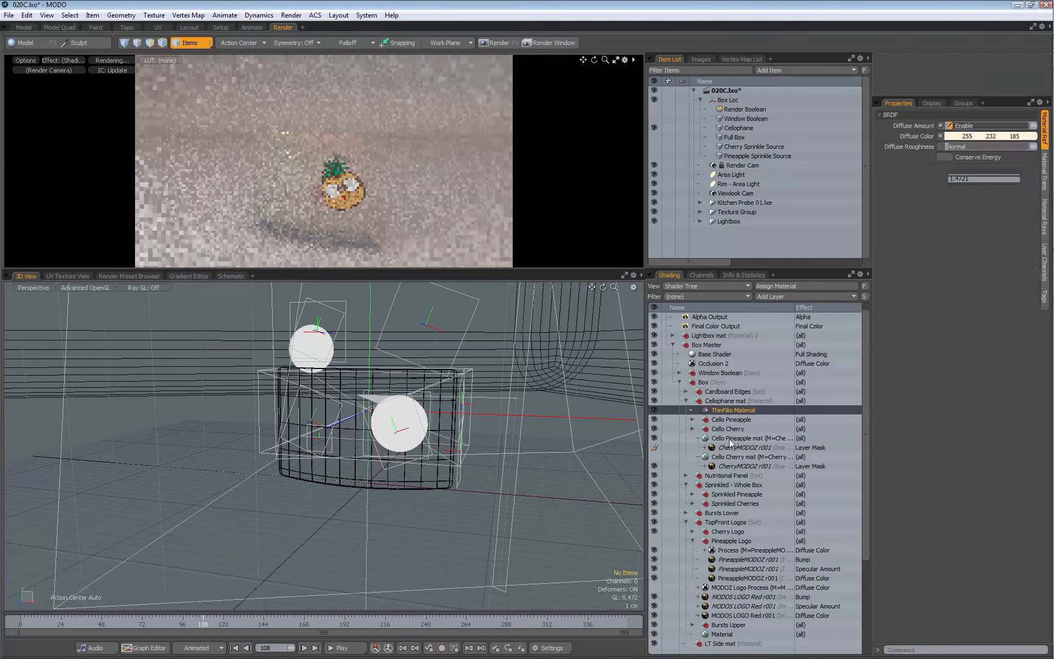
{"action": "left_click_drag", "start_coordinate": [739, 439], "coordinate": [732, 423]}
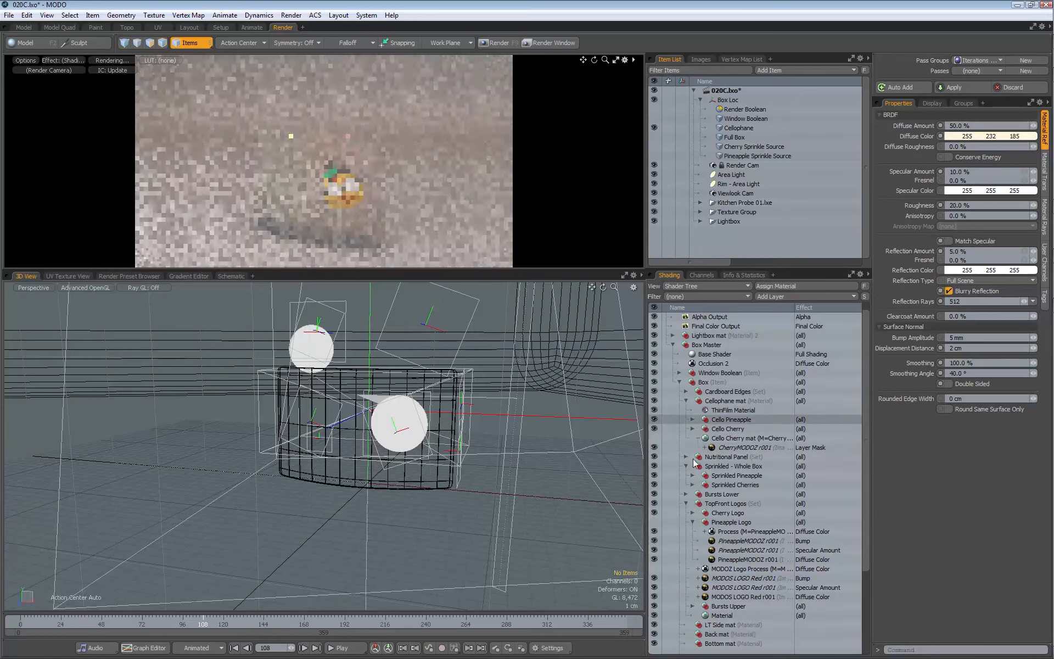
{"action": "left_click", "coordinate": [730, 438]}
{"action": "left_click_drag", "start_coordinate": [730, 442], "coordinate": [725, 431]}
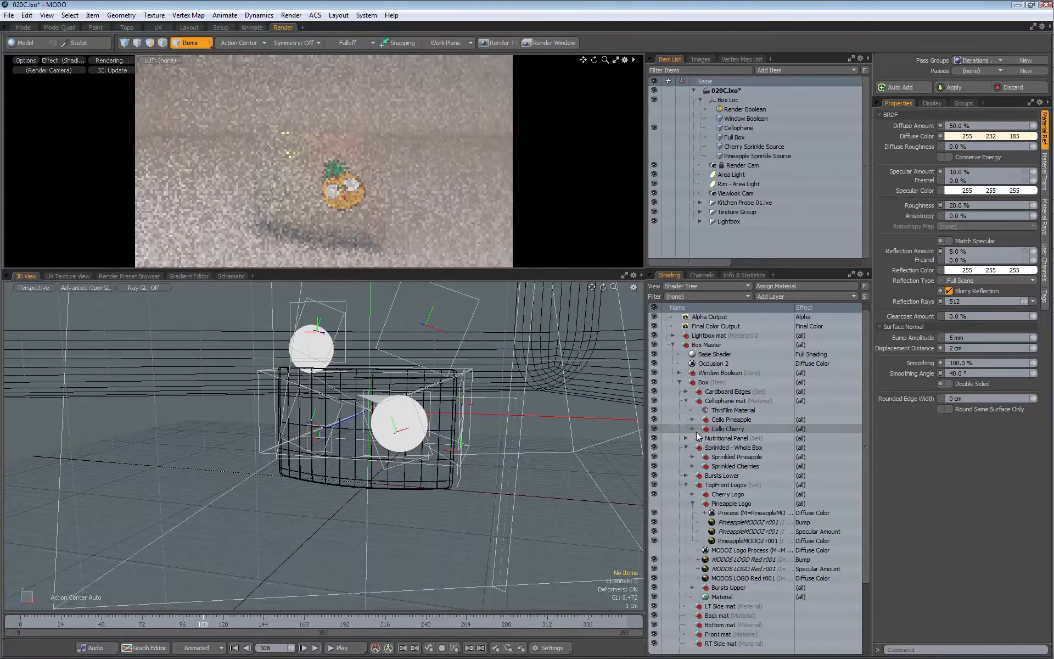
Step: Place Cello Cherry mat and Cello Pineapple mat at the bottom of their own groups, beneath the diffuse images
{"action": "left_click", "coordinate": [693, 429]}
{"action": "left_click_drag", "start_coordinate": [733, 442], "coordinate": [719, 474]}
{"action": "left_click", "coordinate": [705, 466]}
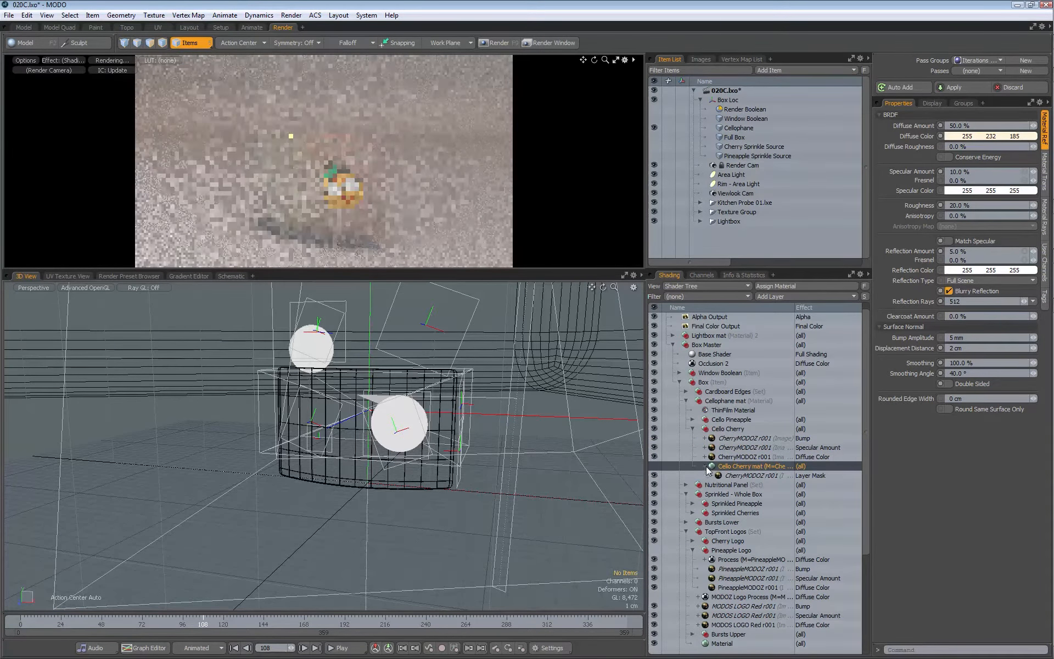
{"action": "left_click", "coordinate": [693, 429]}
{"action": "left_click", "coordinate": [693, 419]}
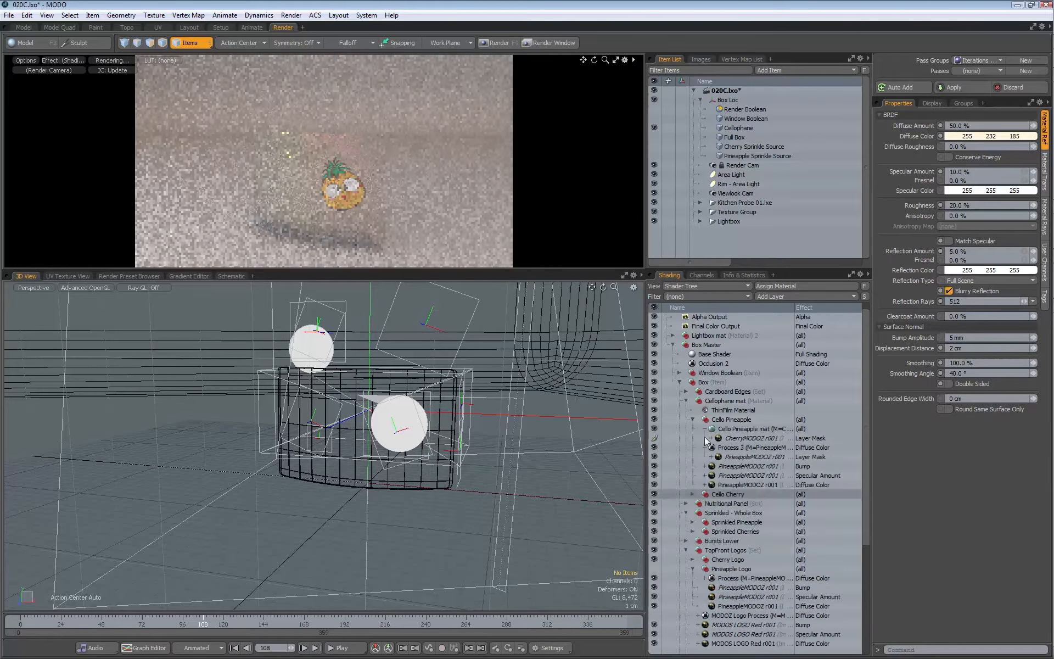
{"action": "left_click_drag", "start_coordinate": [735, 430], "coordinate": [737, 492]}
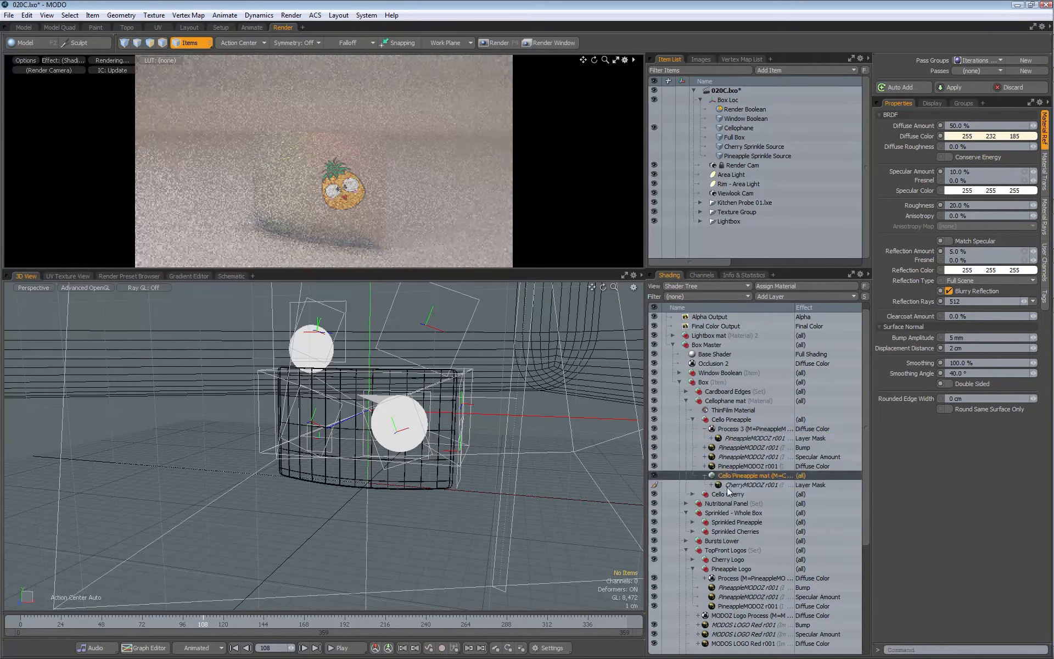
{"action": "left_click", "coordinate": [693, 420]}
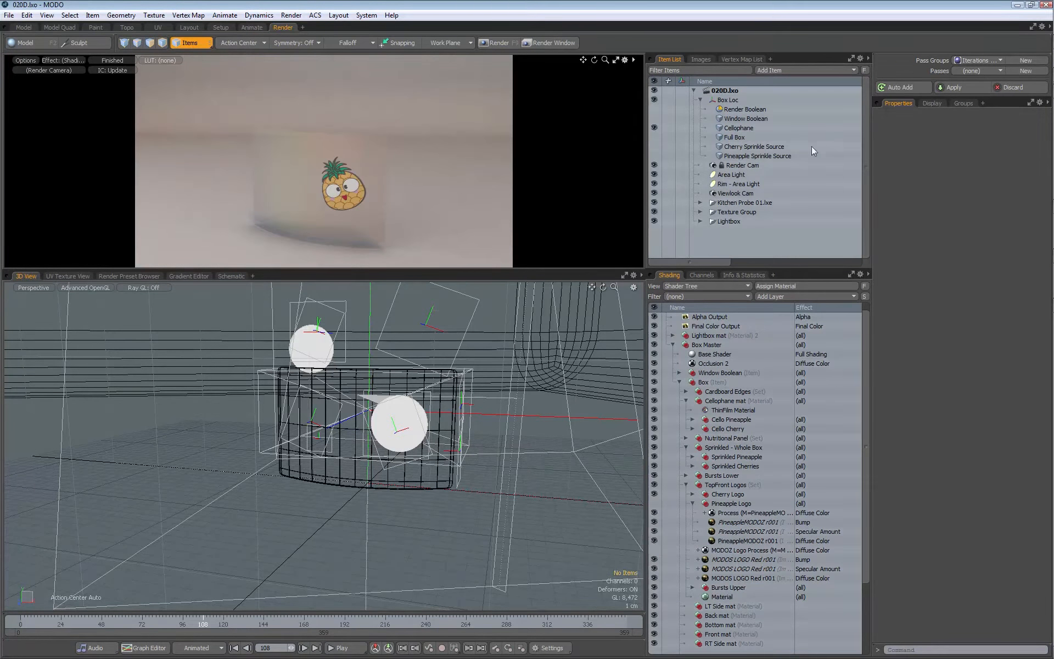
Step: Examine the texture locators inside Texture Group for unused ones
{"action": "left_click", "coordinate": [702, 212]}
{"action": "scroll", "coordinate": [708, 213], "scroll_direction": "down", "scroll_amount": 3}
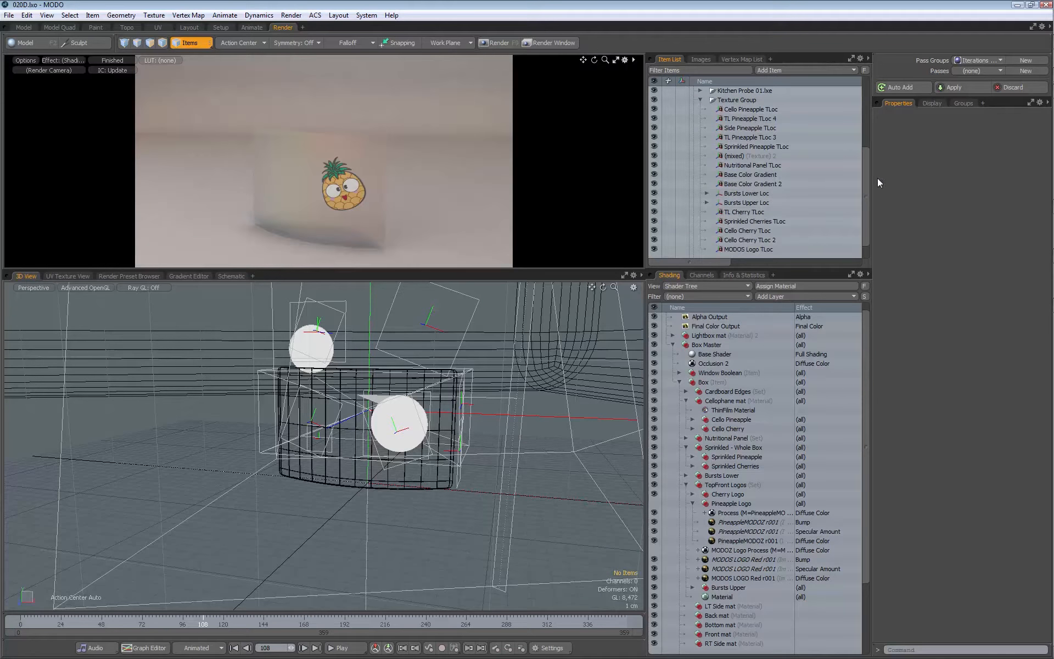
{"action": "mouse_move", "coordinate": [868, 181]}
{"action": "left_mouse_down"}
{"action": "mouse_move", "coordinate": [866, 192]}
{"action": "mouse_move", "coordinate": [868, 163]}
{"action": "left_mouse_up"}
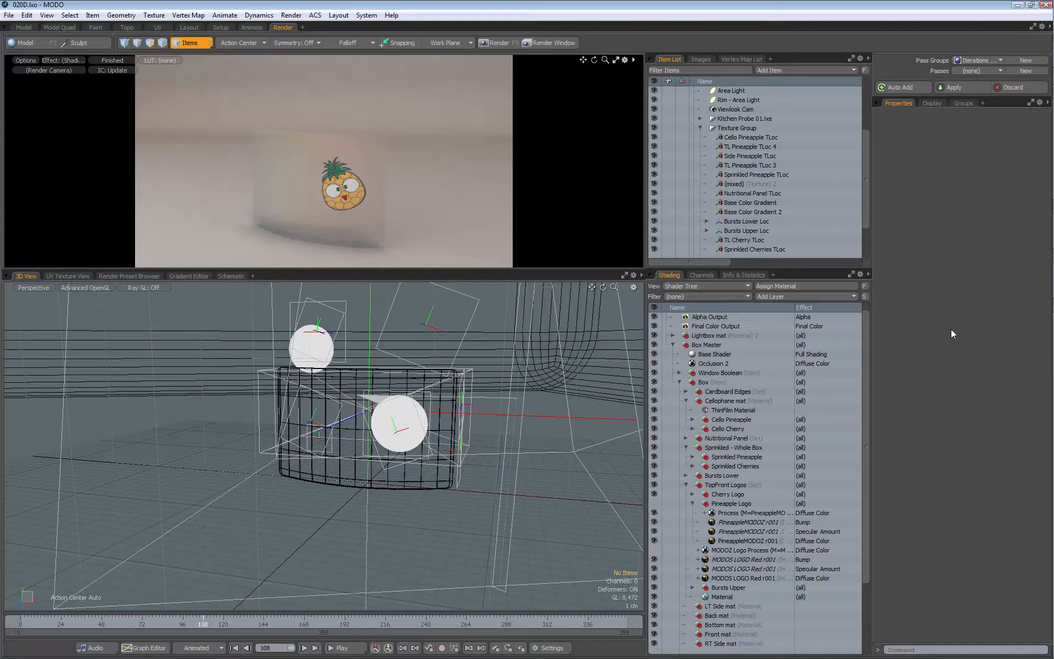
Step: Switch to the Opera browser and select the whole Python script for deleting unused texture locators in the Foundry forum topic
{"action": "key", "text": "alt+Tab"}
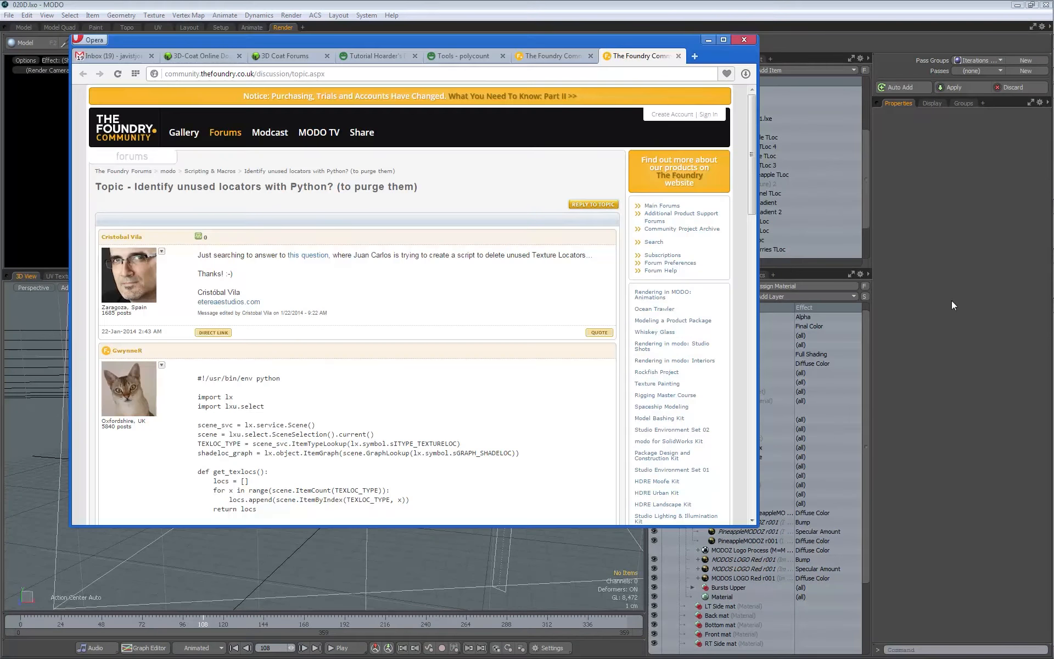
{"action": "left_click", "coordinate": [369, 74]}
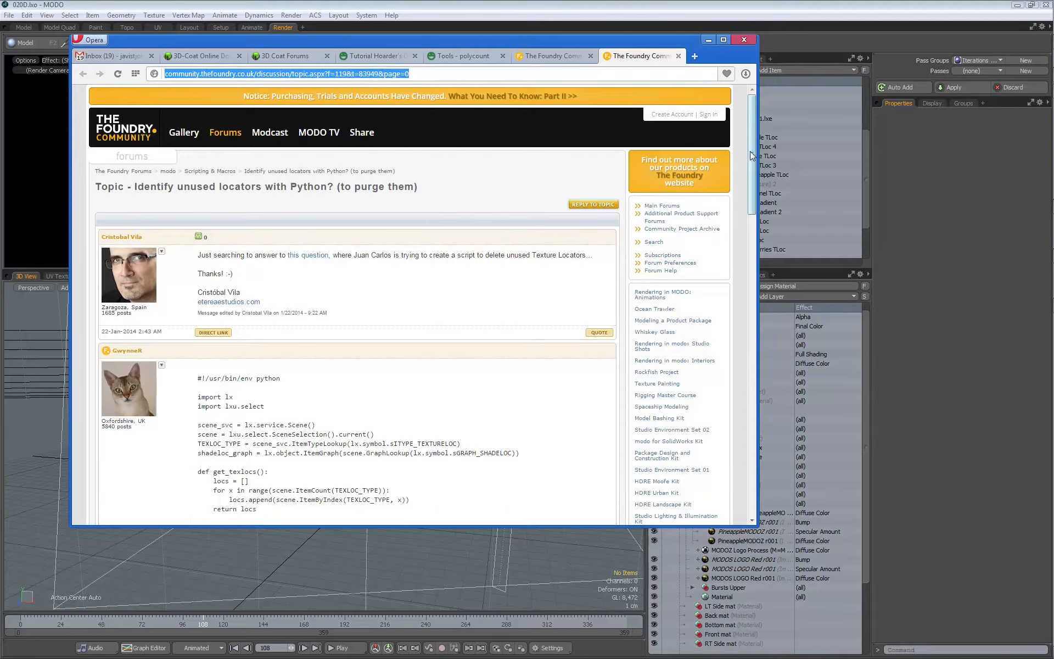
{"action": "left_click_drag", "start_coordinate": [753, 151], "coordinate": [752, 202]}
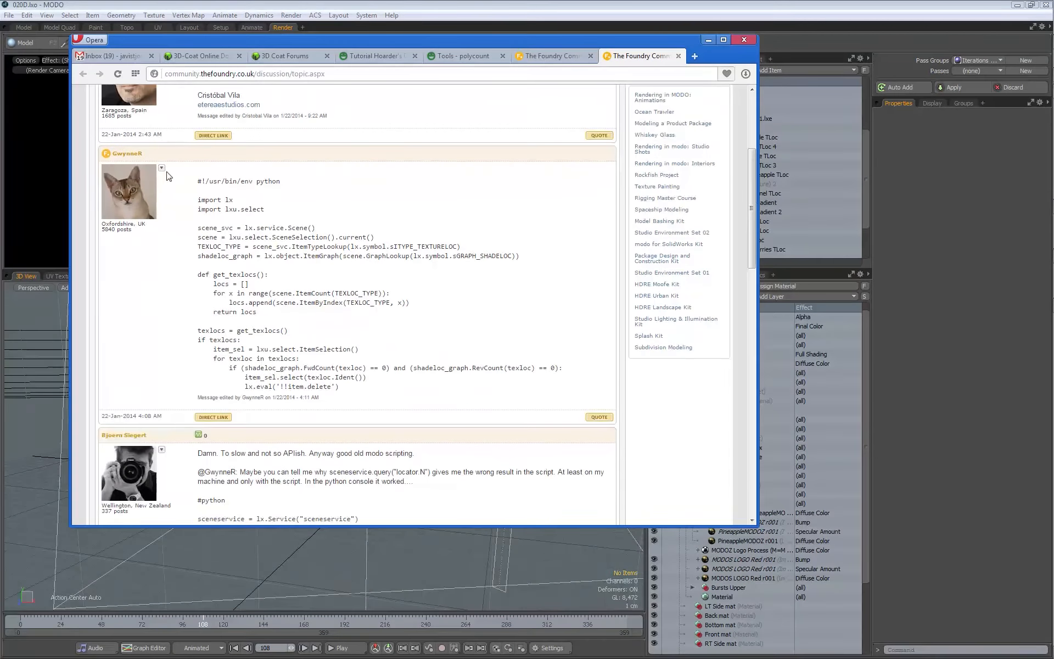
{"action": "left_click_drag", "start_coordinate": [197, 181], "coordinate": [176, 270]}
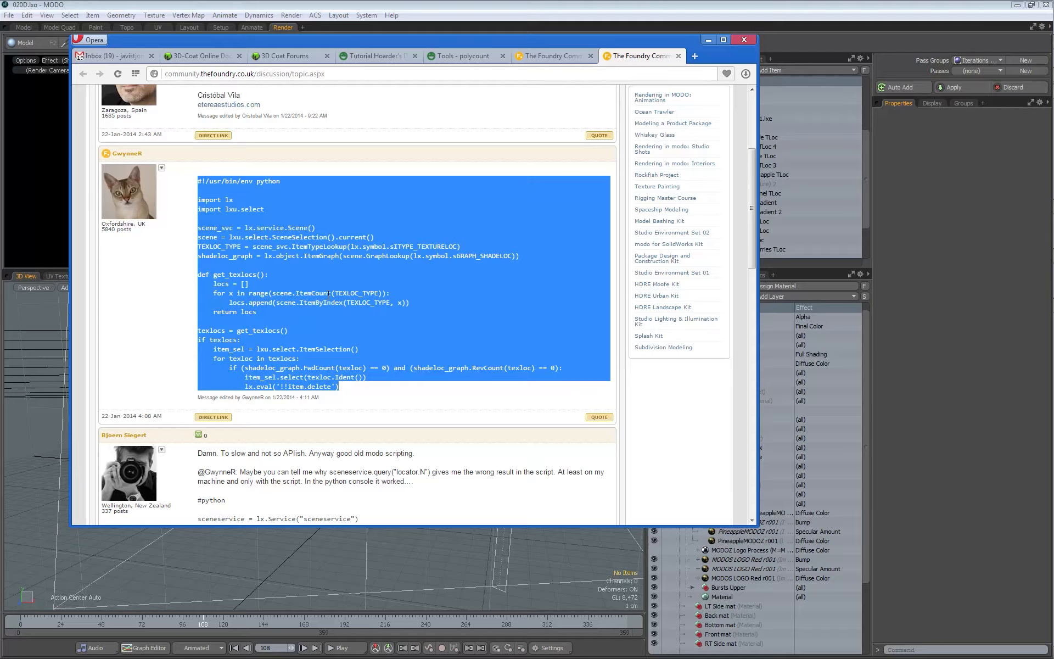
Step: Switch to the Scripts folder window, read through DeleteUnusedTLocs.py in Notepad++, and close the file
{"action": "key", "text": "alt+Tab"}
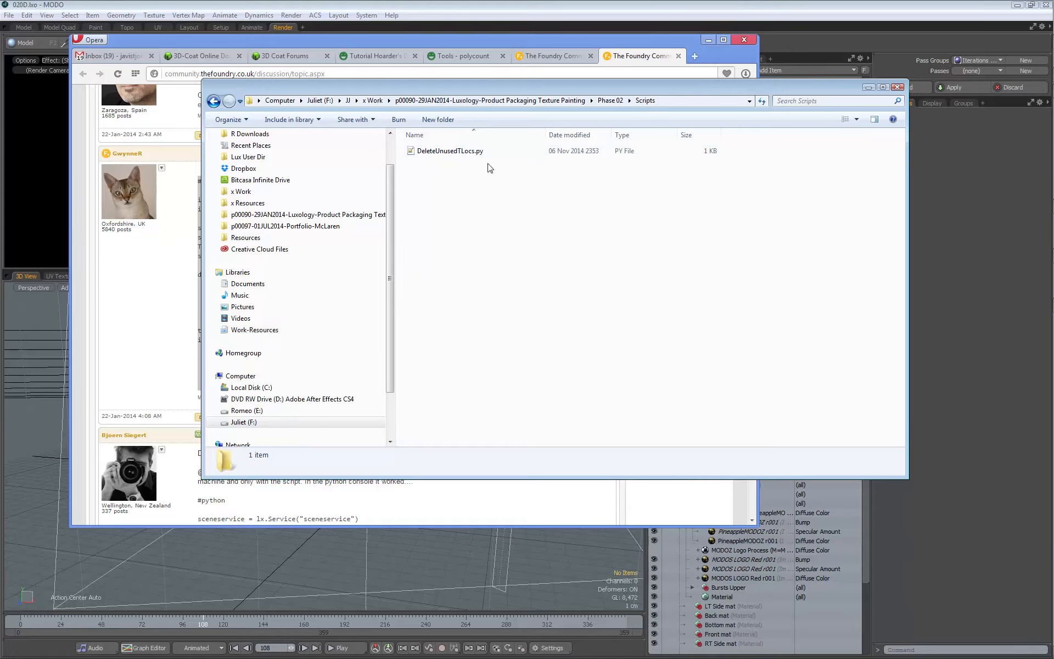
{"action": "left_click_drag", "start_coordinate": [388, 88], "coordinate": [650, 195]}
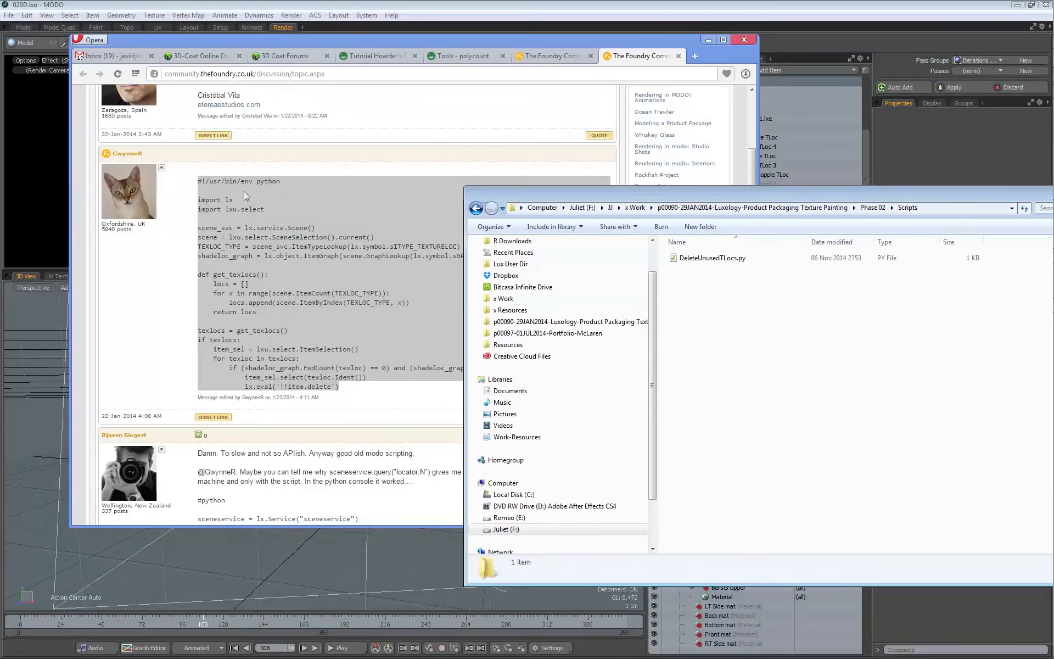
{"action": "left_click", "coordinate": [260, 183]}
{"action": "double_click", "coordinate": [261, 183]}
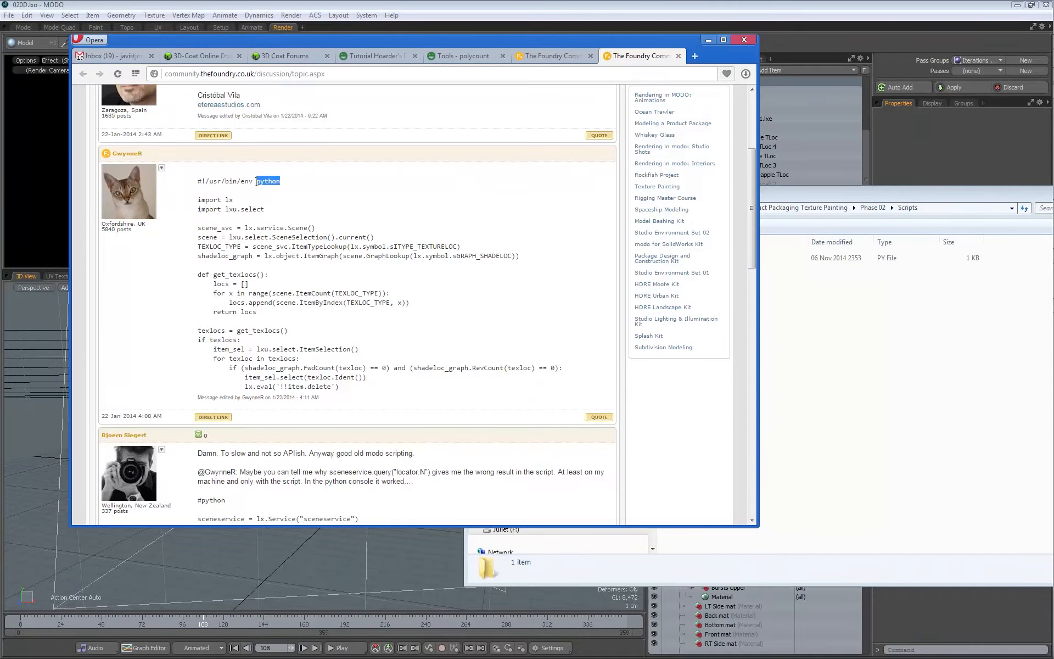
{"action": "left_click_drag", "start_coordinate": [817, 196], "coordinate": [498, 88]}
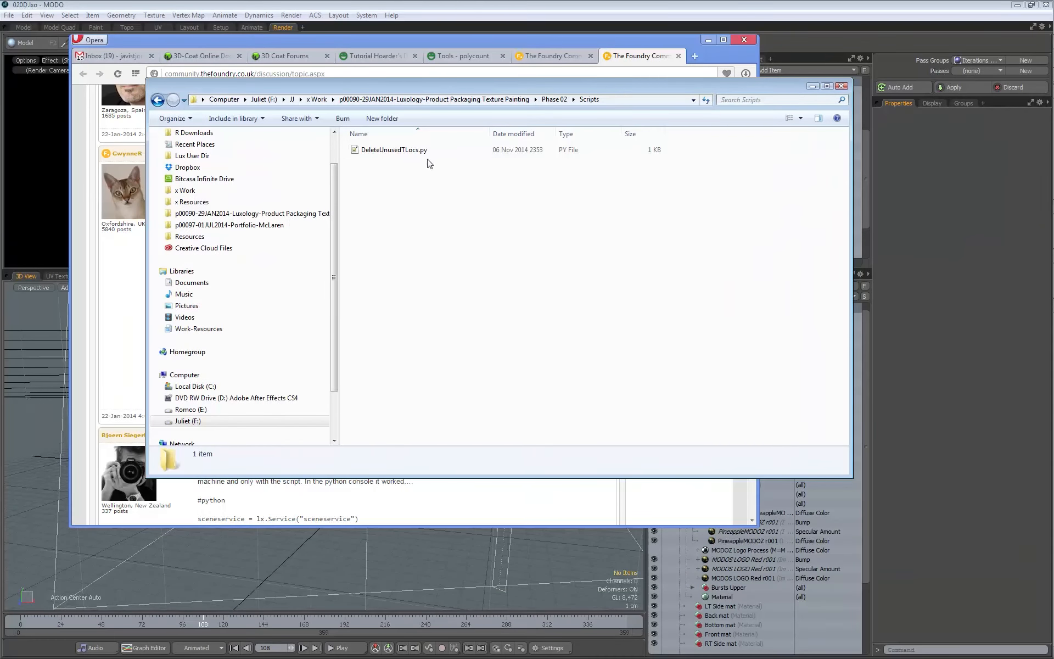
{"action": "double_click", "coordinate": [408, 150]}
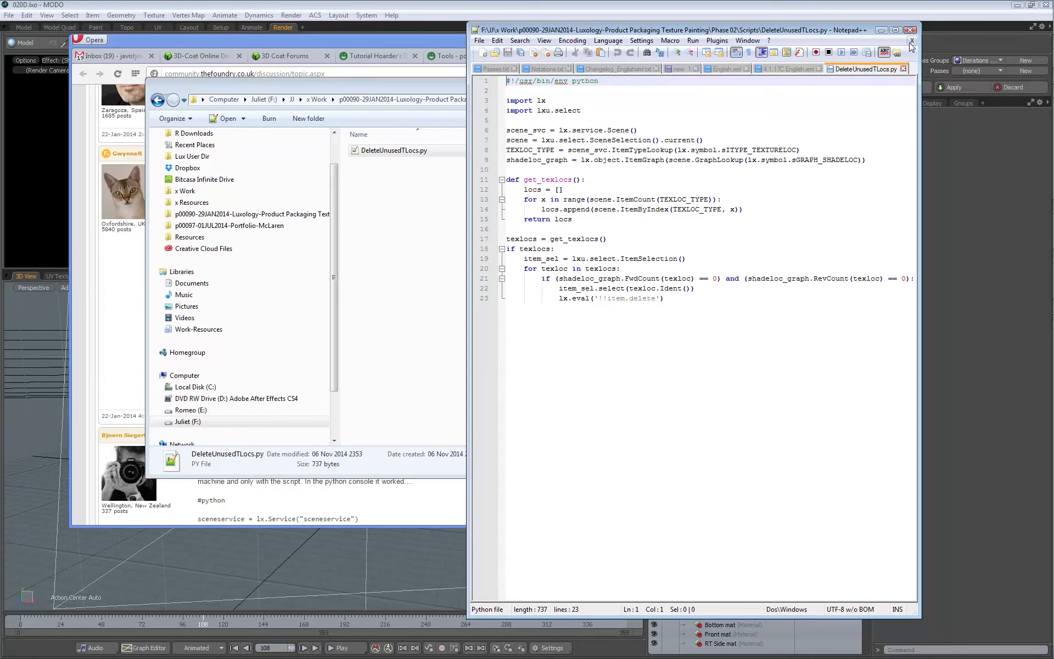
{"action": "left_click", "coordinate": [903, 68]}
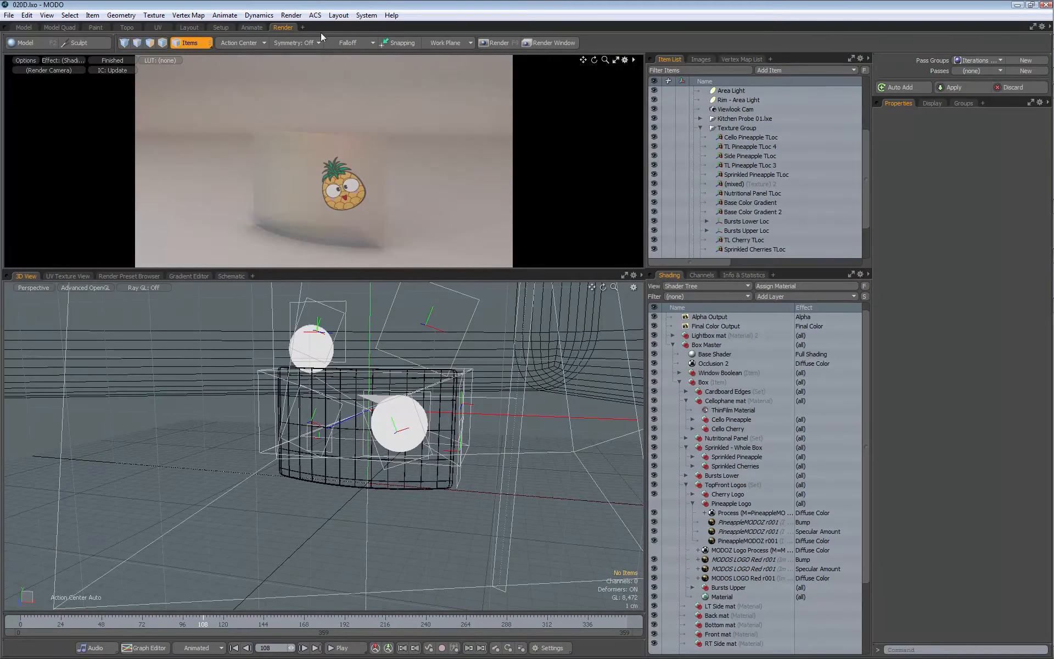
Step: Switch back to MODO and run the DeleteUnusedTLocs.py script on the scene to remove unused texture locators
{"action": "left_click", "coordinate": [367, 16]}
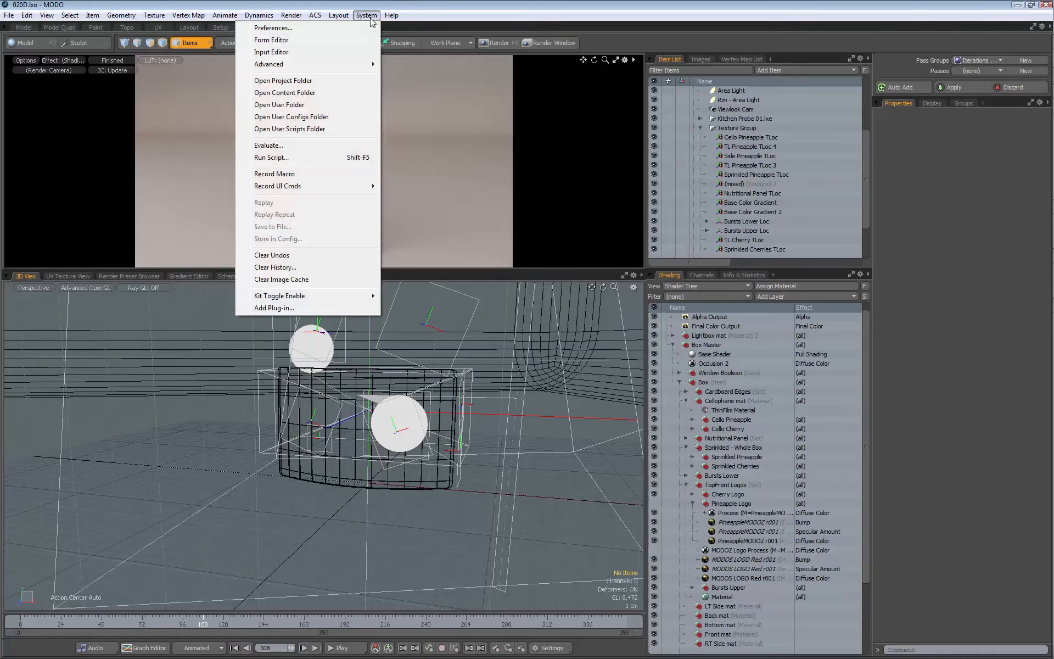
{"action": "left_click", "coordinate": [275, 159]}
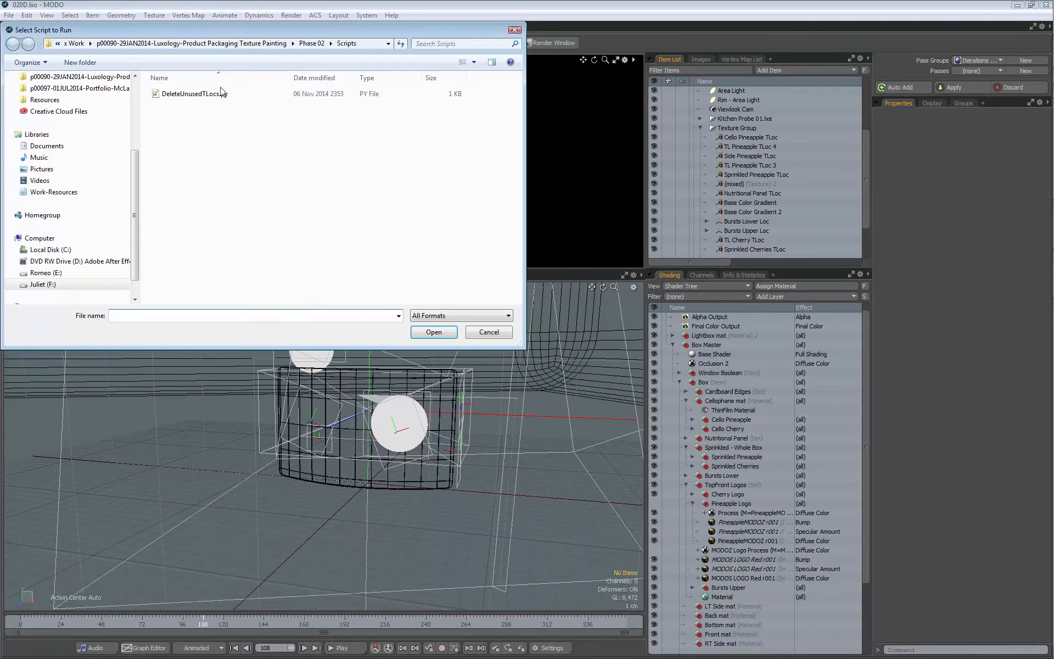
{"action": "left_click", "coordinate": [190, 94]}
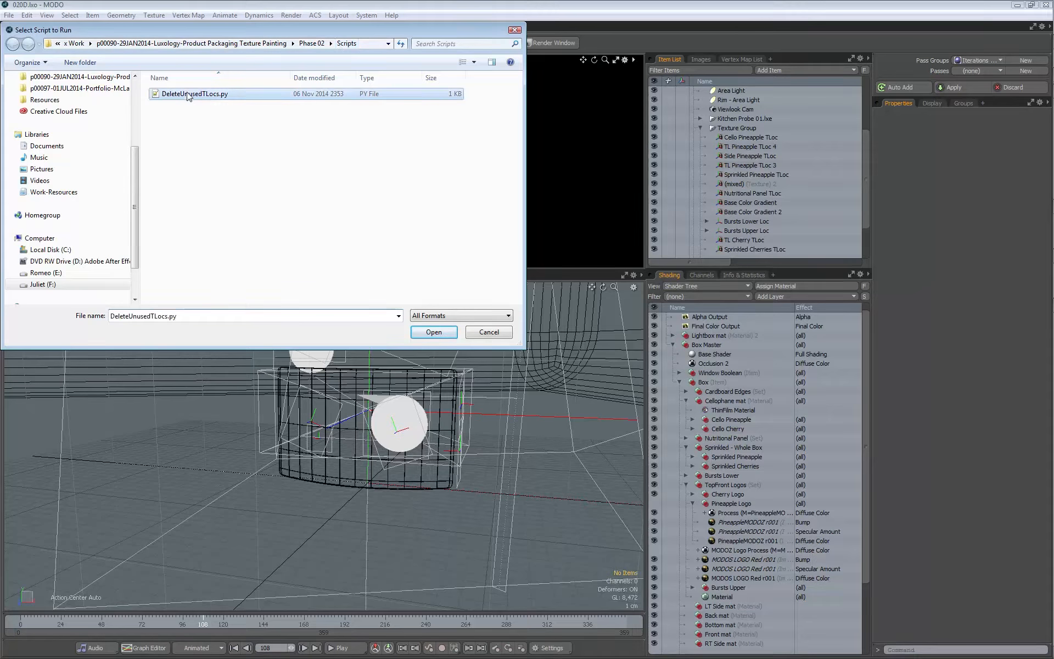
{"action": "left_click", "coordinate": [434, 332]}
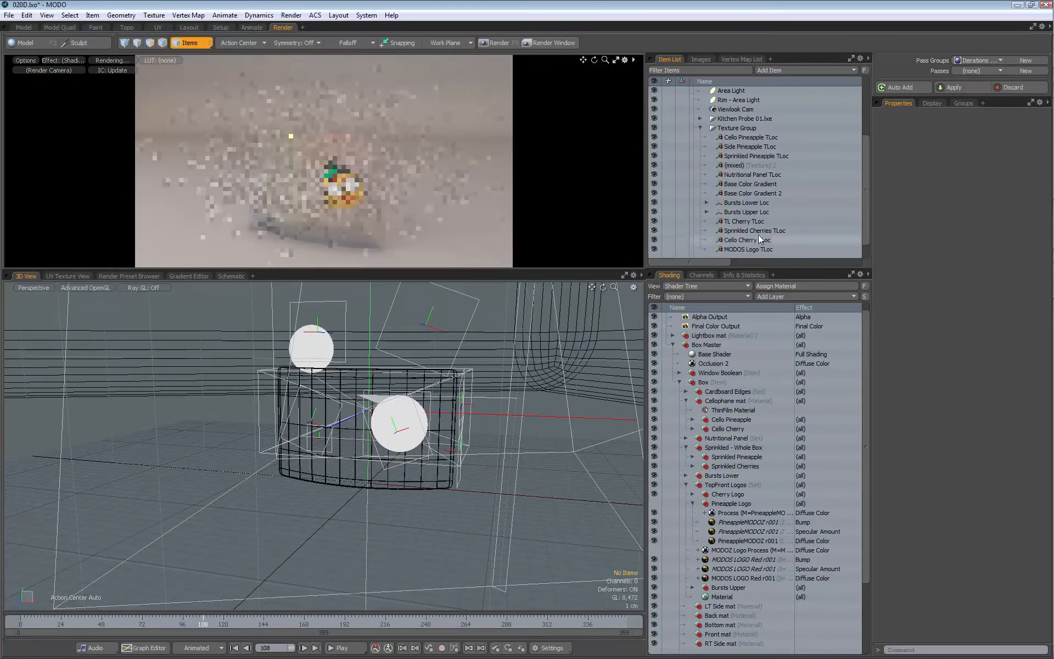
Step: Rename the (mixed) texture locator shared by the Cardboard Edges noise layers to Cardboard TLoc
{"action": "mouse_move", "coordinate": [866, 166]}
{"action": "left_mouse_down"}
{"action": "mouse_move", "coordinate": [865, 190]}
{"action": "mouse_move", "coordinate": [863, 140]}
{"action": "mouse_move", "coordinate": [863, 155]}
{"action": "left_mouse_up"}
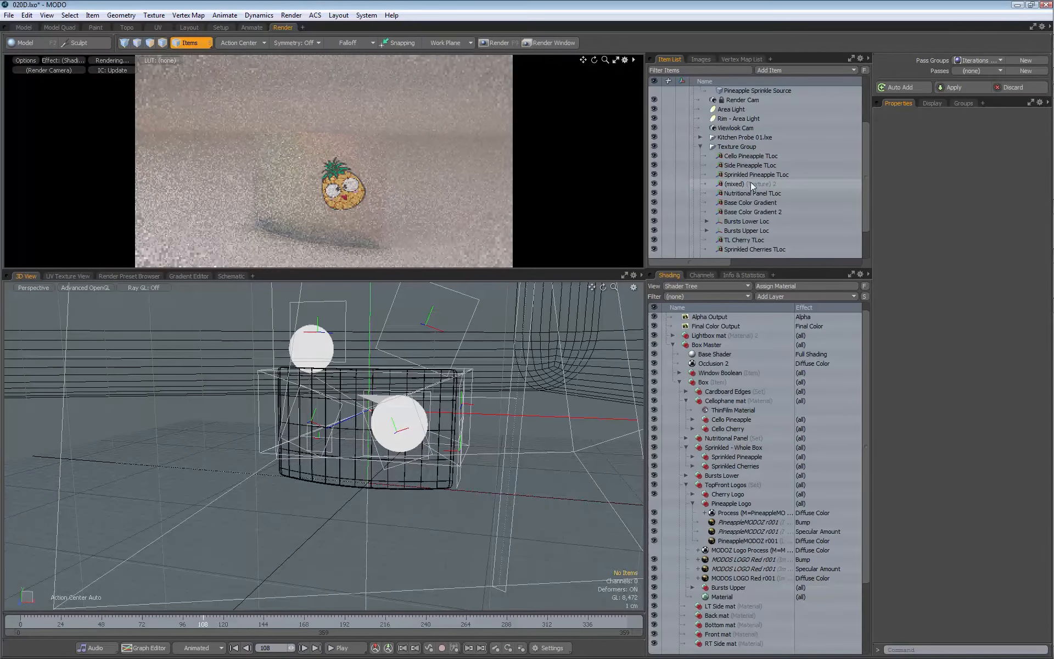
{"action": "left_click", "coordinate": [739, 185]}
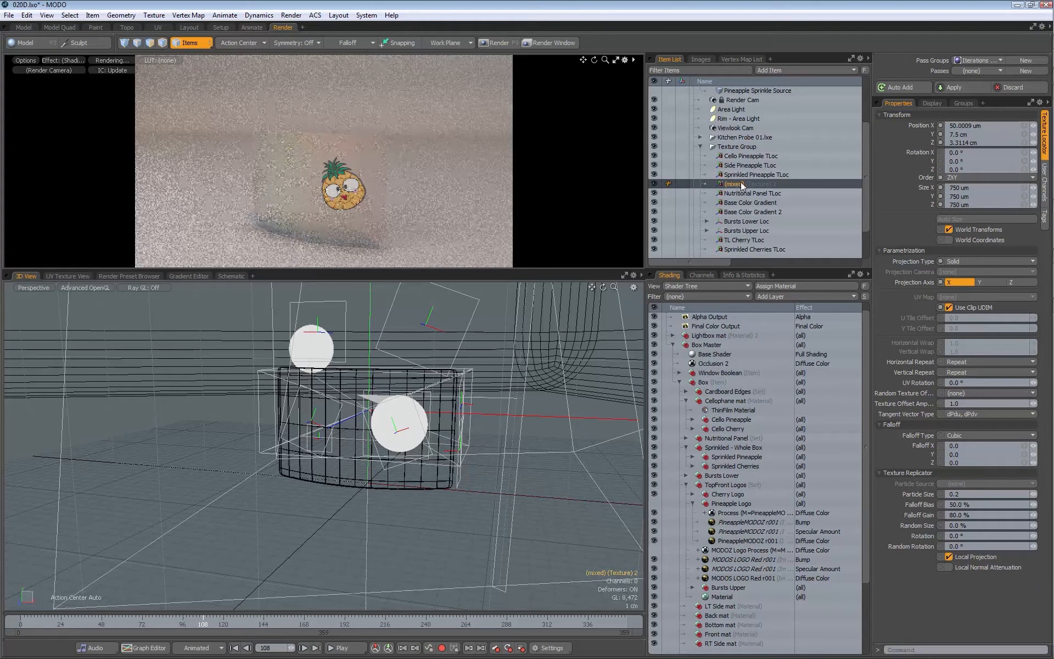
{"action": "left_click", "coordinate": [686, 391]}
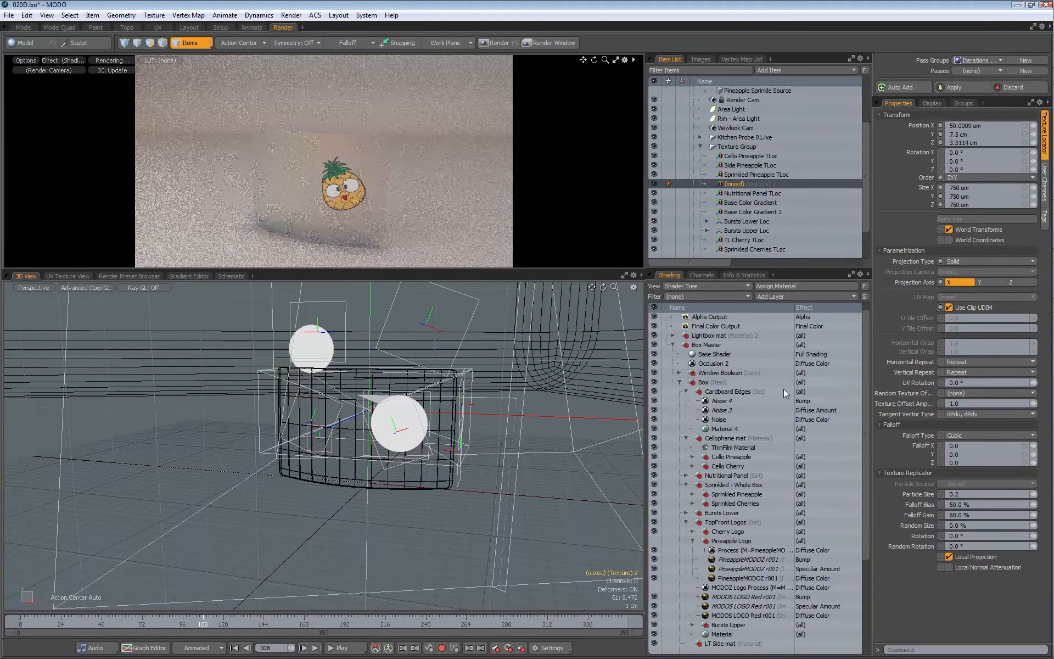
{"action": "left_click", "coordinate": [698, 419]}
{"action": "left_click", "coordinate": [698, 410]}
{"action": "left_click", "coordinate": [698, 401]}
{"action": "double_click", "coordinate": [733, 411]}
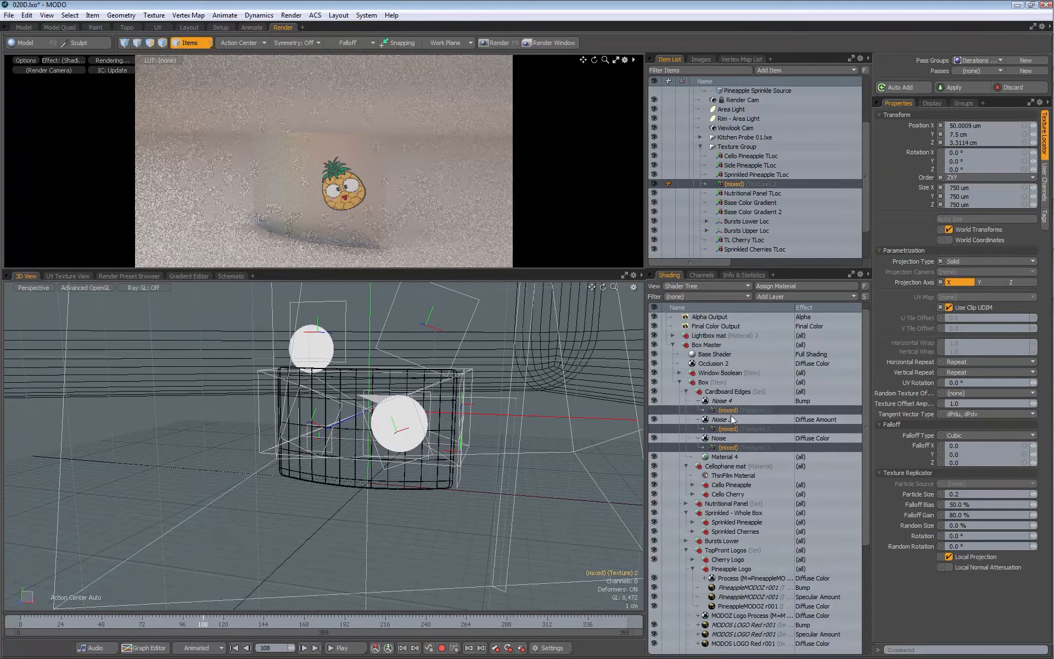
{"action": "type", "text": "Cardboard TLoc"}
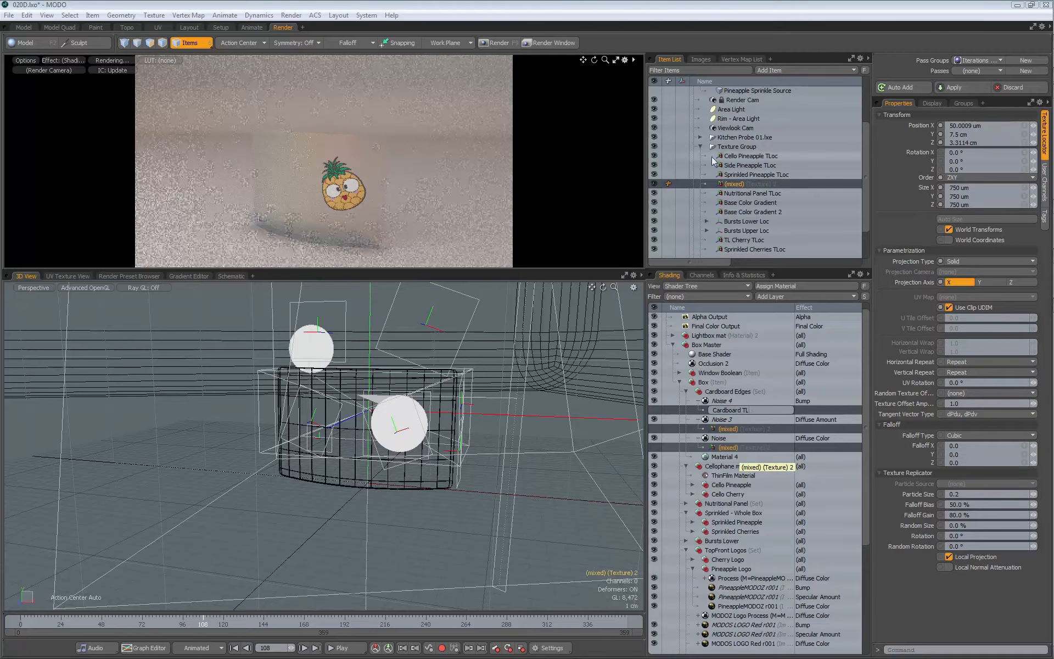
{"action": "key", "text": "Return"}
Step: Collapse Texture Group in the item list and rename it Box TGLoc
{"action": "scroll", "coordinate": [865, 159], "scroll_direction": "down", "scroll_amount": 3}
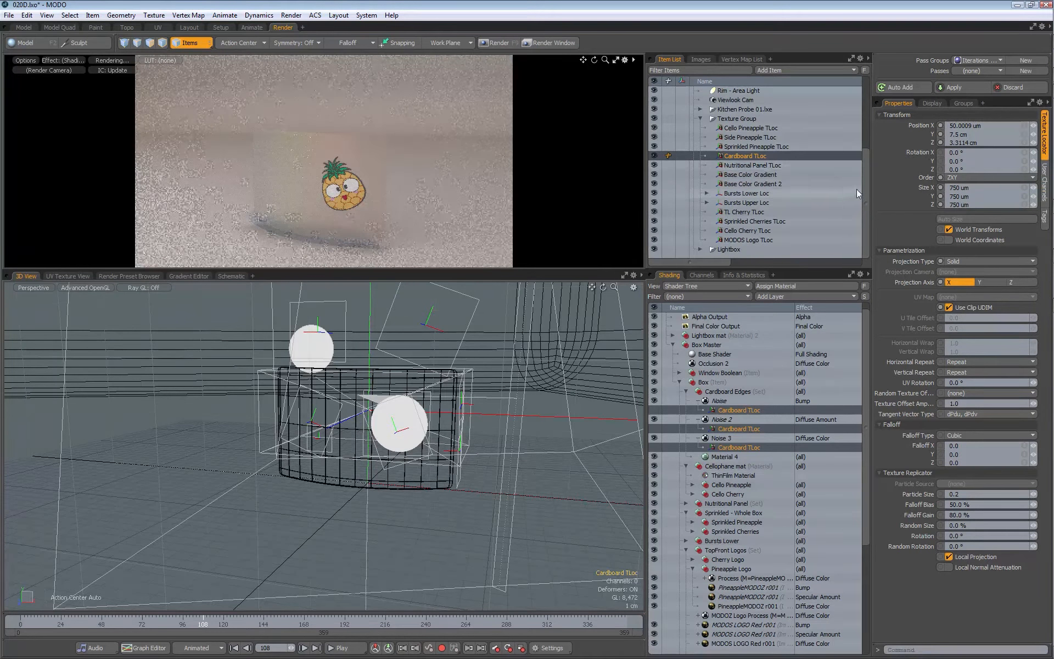
{"action": "scroll", "coordinate": [701, 156], "scroll_direction": "up", "scroll_amount": 4}
{"action": "left_click", "coordinate": [700, 156]}
{"action": "left_click", "coordinate": [739, 212]}
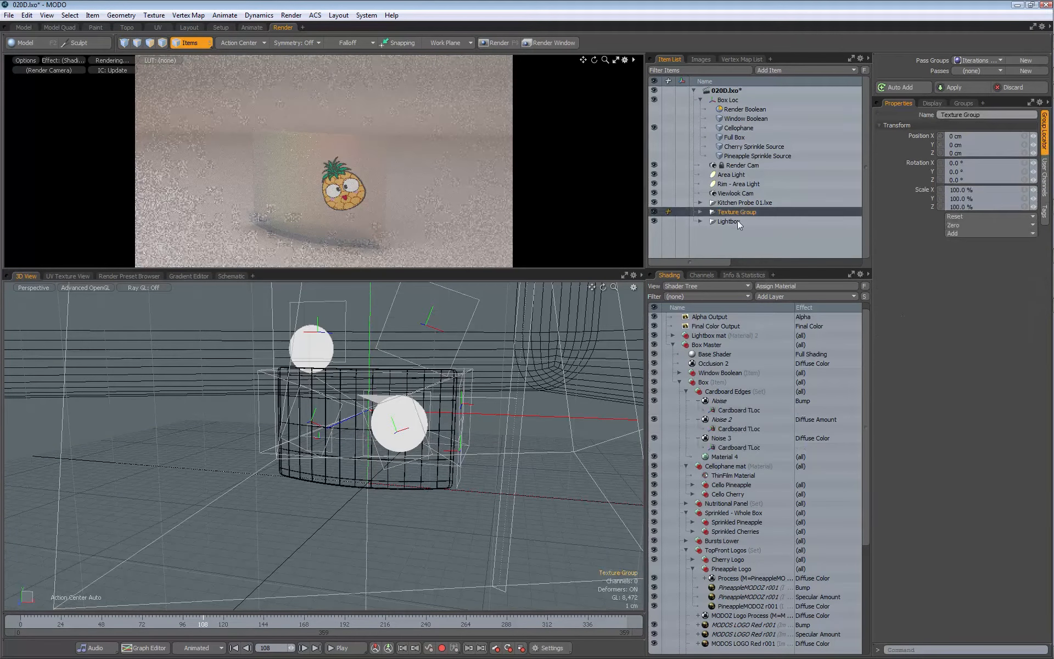
{"action": "double_click", "coordinate": [746, 213]}
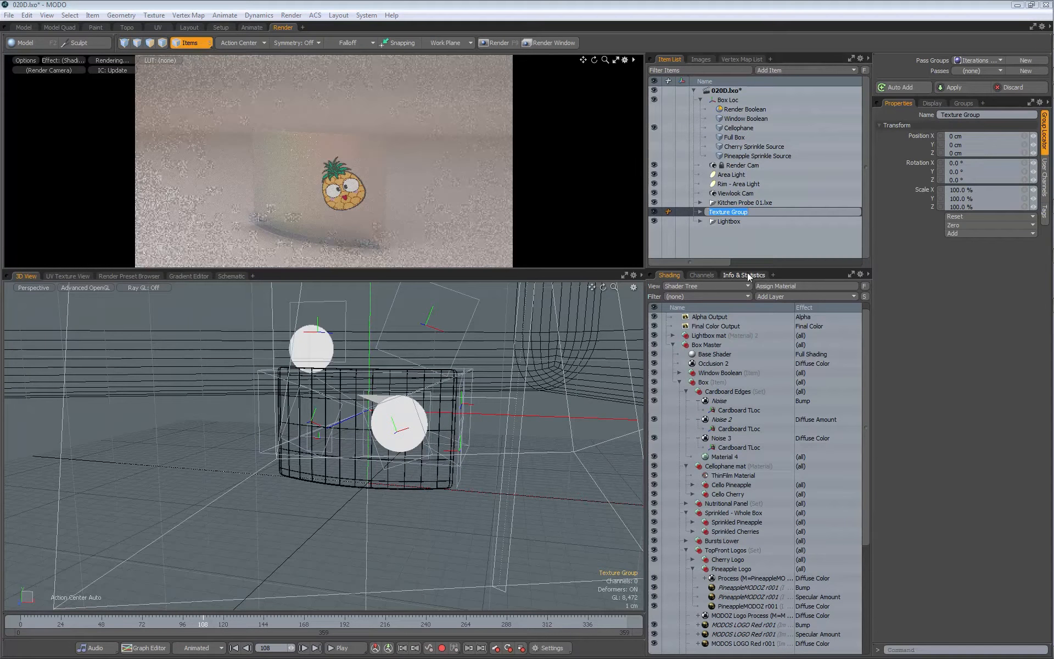
{"action": "key", "text": "BackSpace"}
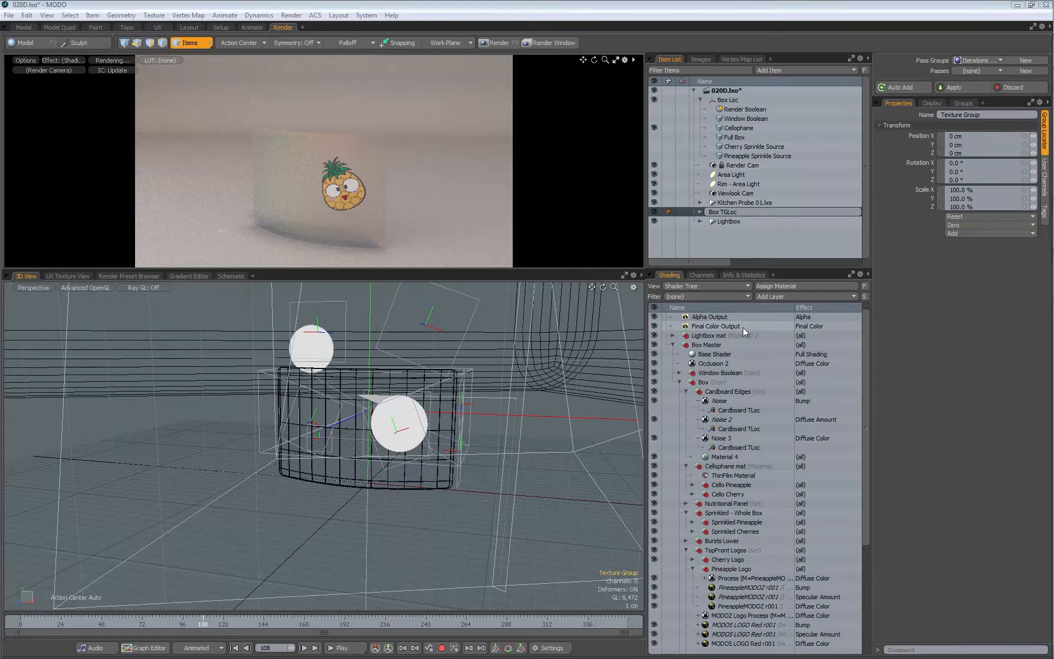
{"action": "key", "text": "Return"}
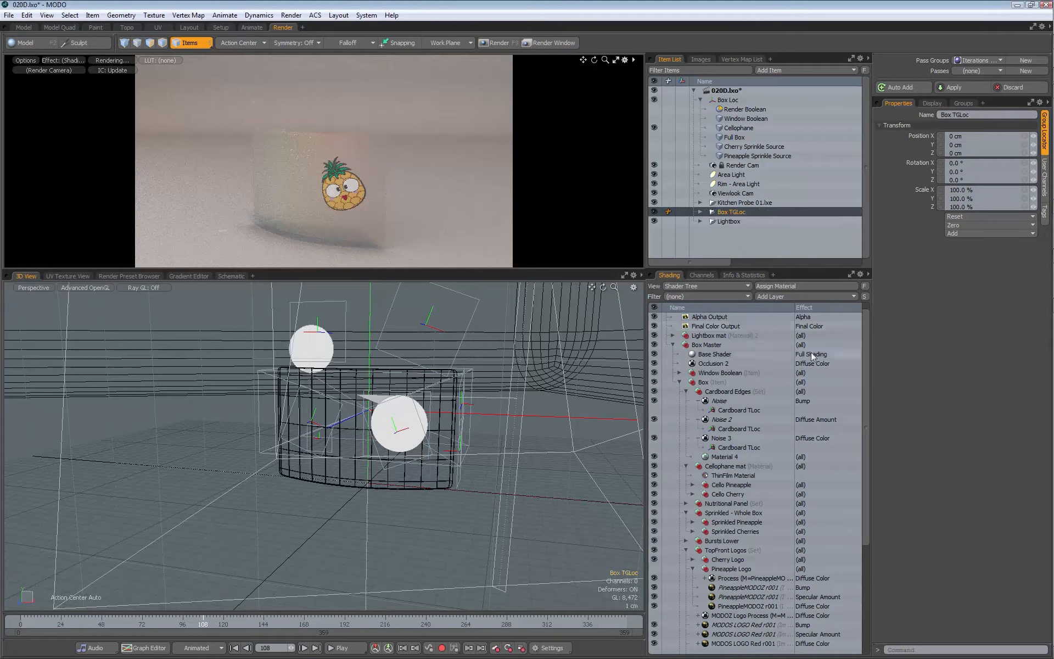
Step: Collapse the Cardboard Edges and Pineapple Logo groups in the shader tree and leave no shader layer selected
{"action": "left_click", "coordinate": [684, 391]}
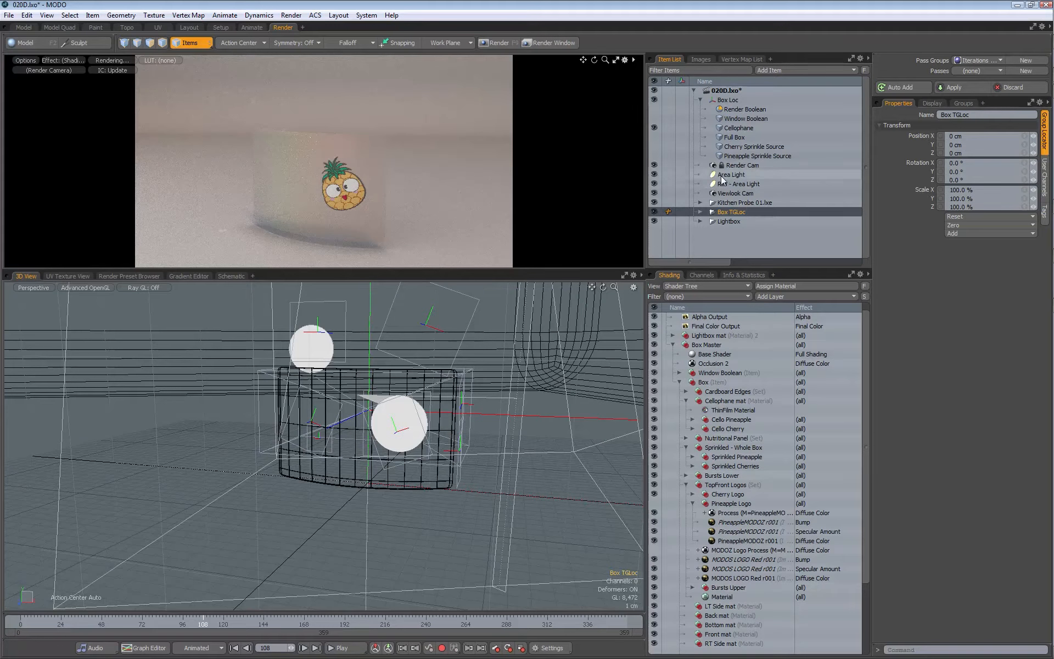
{"action": "left_click", "coordinate": [692, 502]}
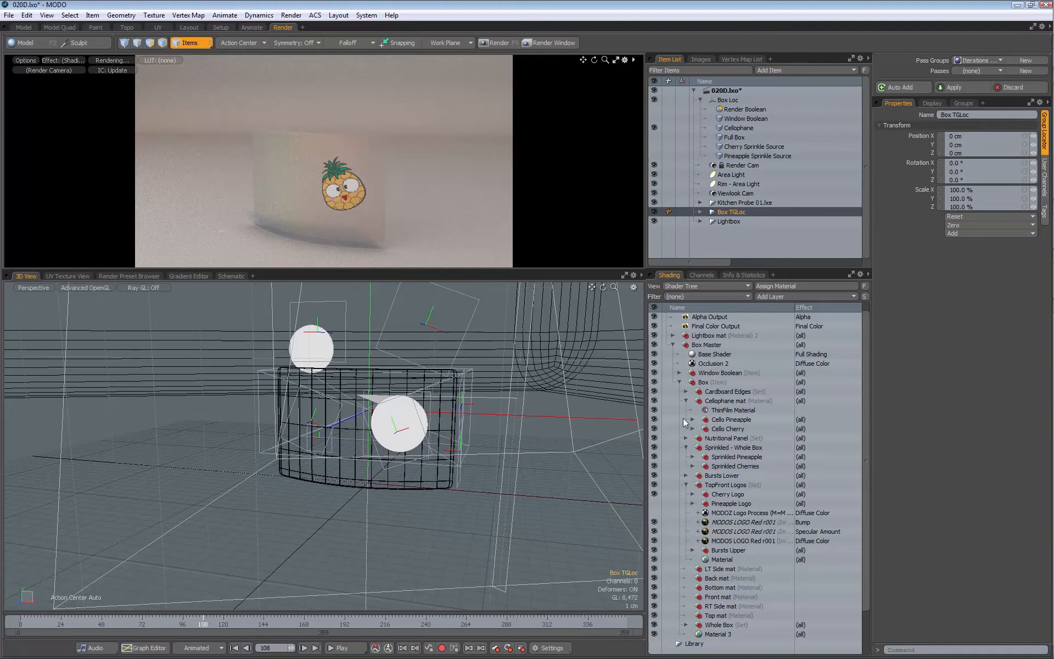
{"action": "left_click", "coordinate": [726, 420]}
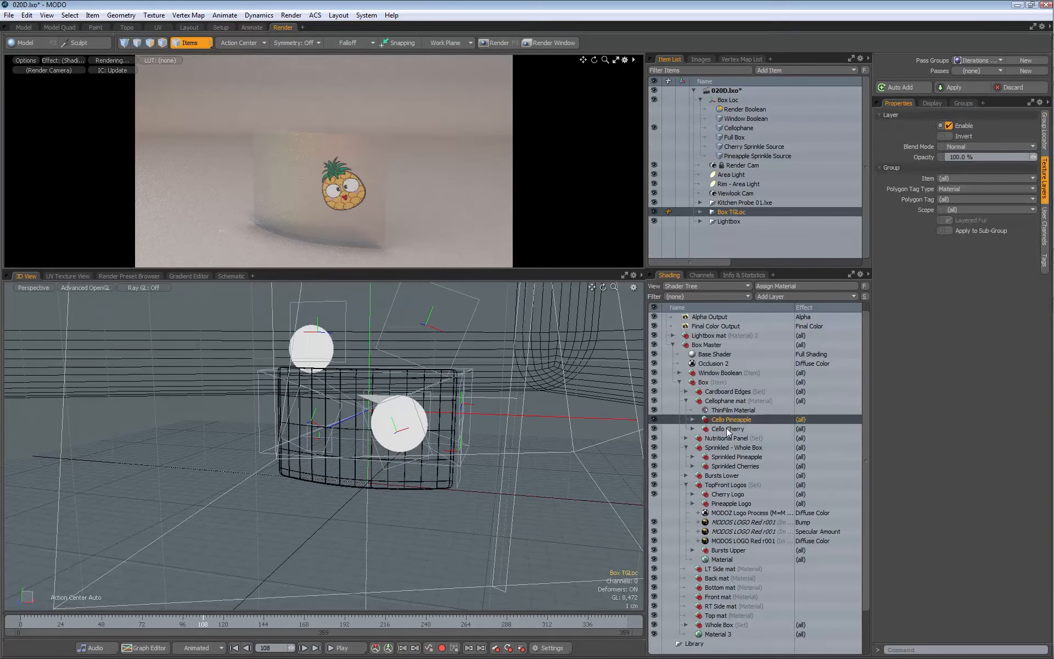
{"action": "left_click", "coordinate": [728, 430]}
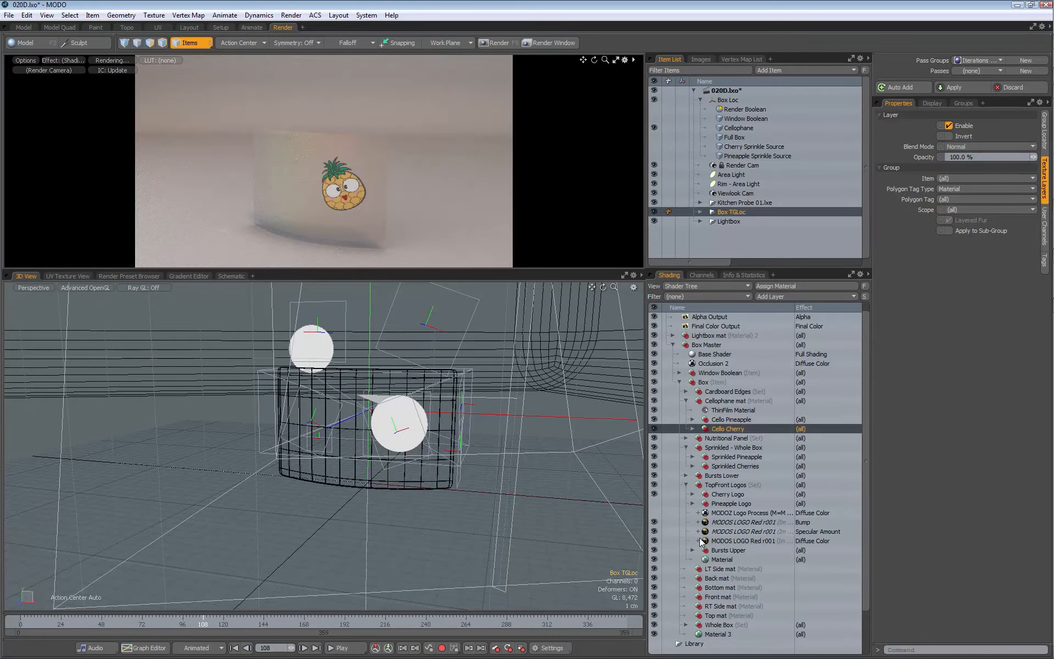
{"action": "left_click", "coordinate": [705, 650]}
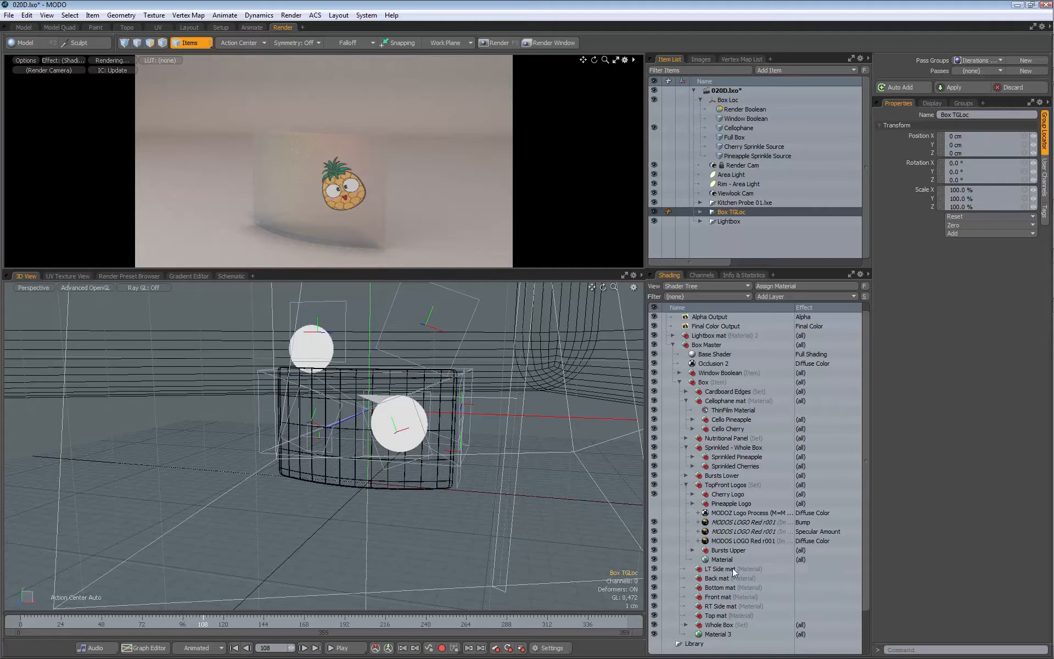
Step: Add a new group layer, place it directly above LT Side mat inside Box, and name it Unused mats
{"action": "left_click", "coordinate": [772, 297]}
{"action": "left_click", "coordinate": [755, 314]}
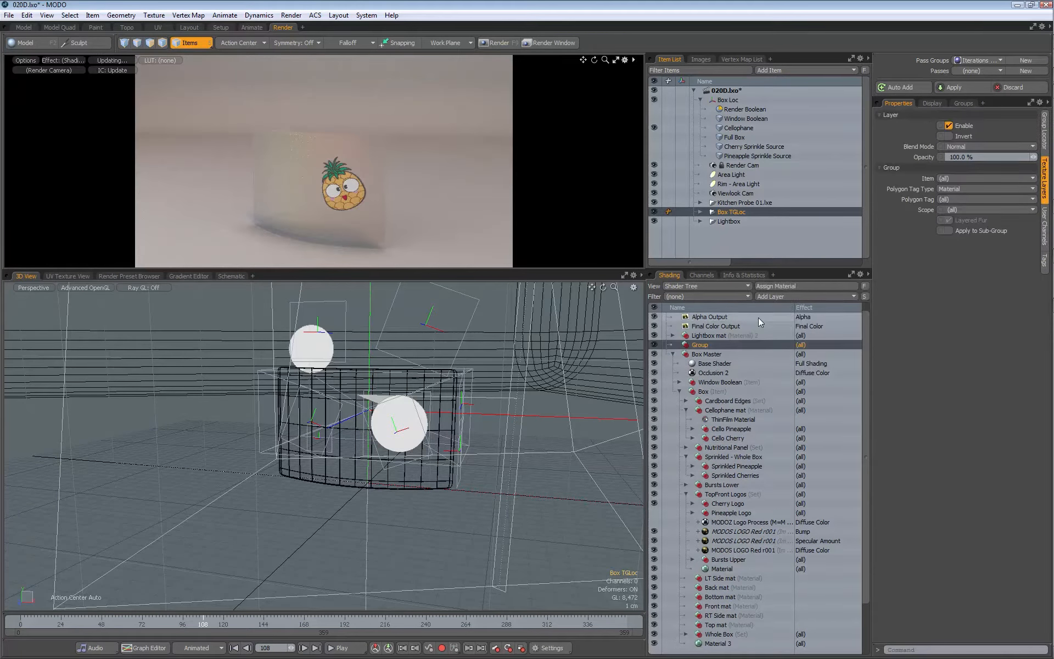
{"action": "left_click_drag", "start_coordinate": [695, 349], "coordinate": [720, 576]}
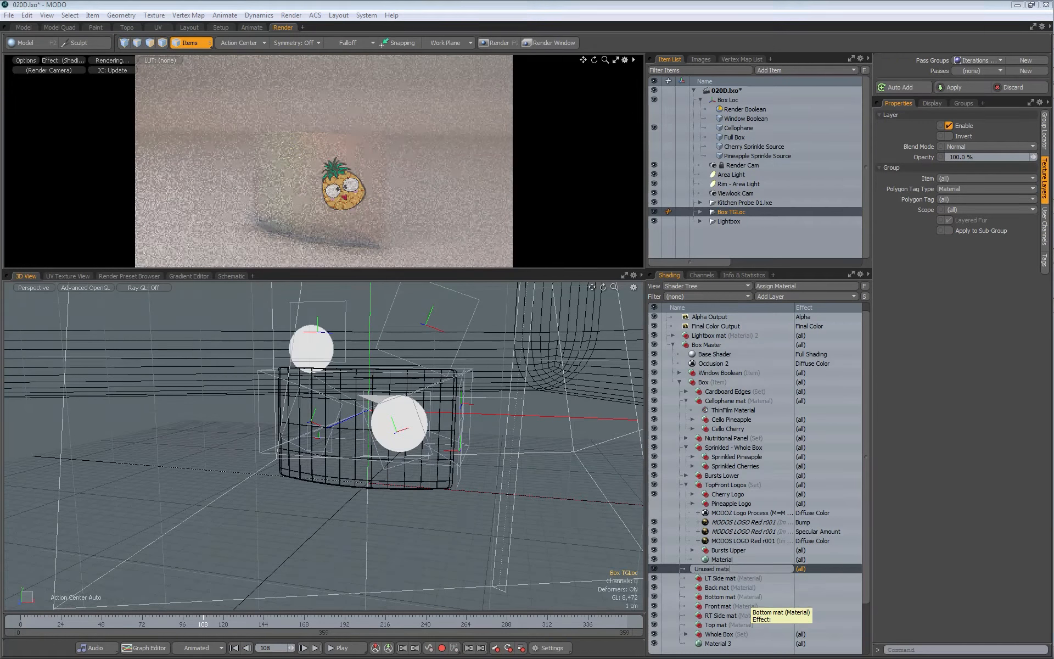
{"action": "type", "text": "ts"}
{"action": "key", "text": "Return"}
Step: Move the six material groups from LT Side mat through Top mat into the Unused mats group
{"action": "left_click", "coordinate": [719, 580]}
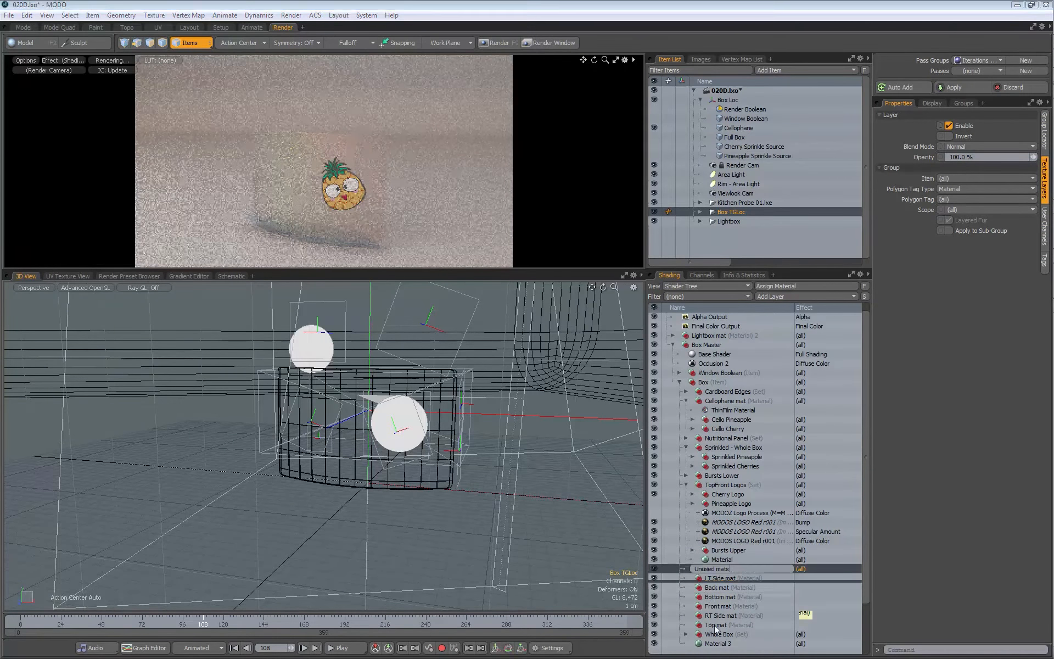
{"action": "left_click", "coordinate": [716, 625], "text": "shift"}
{"action": "left_click_drag", "start_coordinate": [718, 579], "coordinate": [725, 573]}
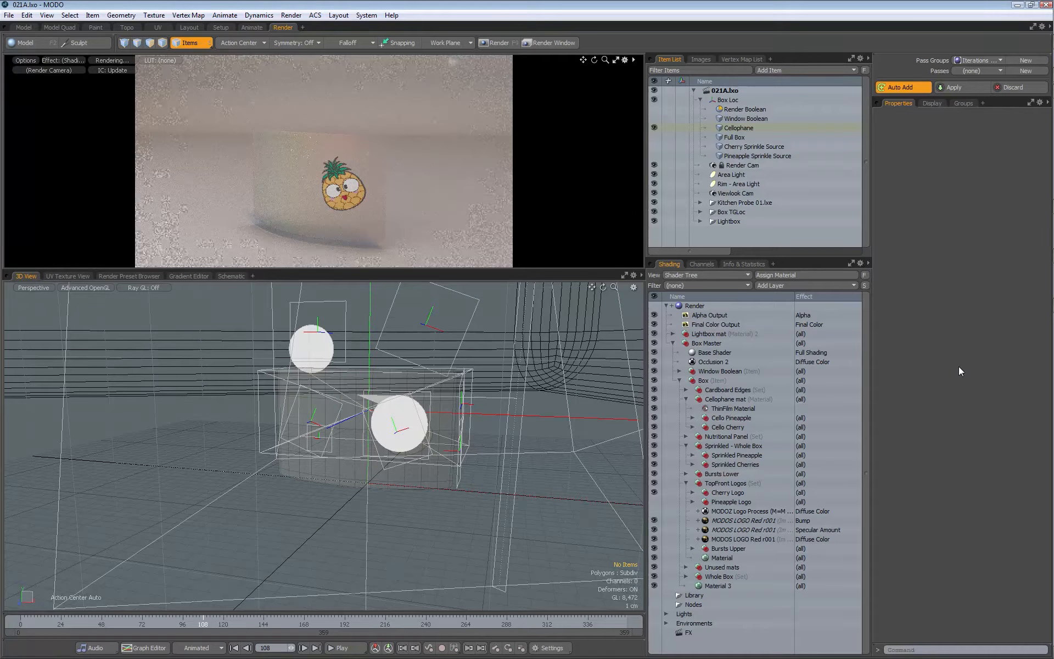
Step: Activate the Pineapple pass of the Iterations pass group, and return the active pass to (none)
{"action": "left_click", "coordinate": [971, 71]}
{"action": "left_click", "coordinate": [969, 80]}
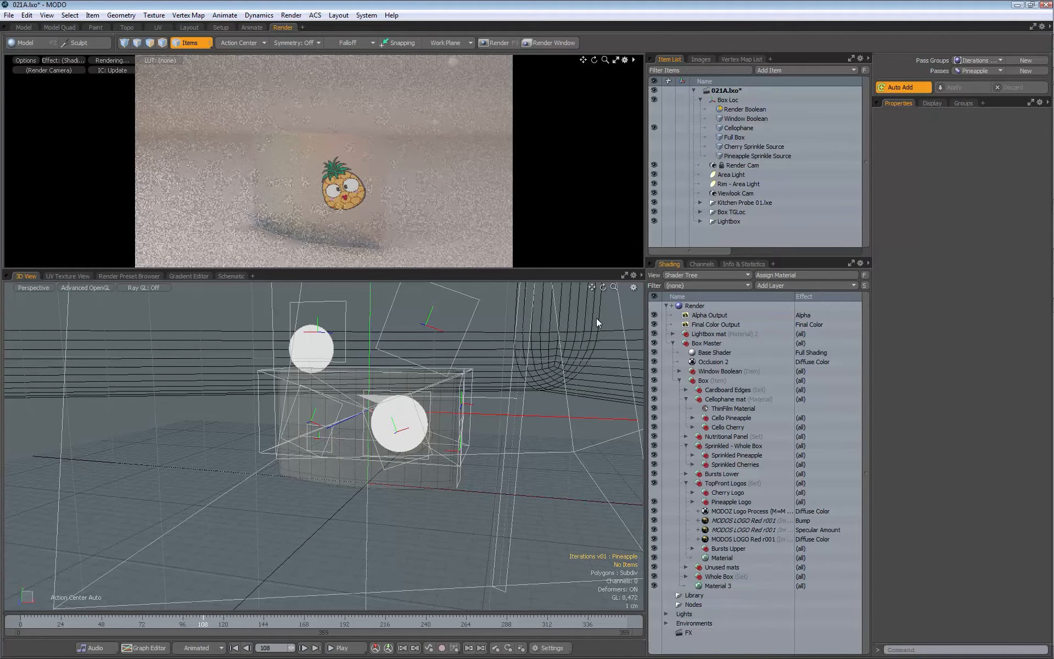
{"action": "left_click", "coordinate": [976, 71]}
{"action": "left_click", "coordinate": [968, 61]}
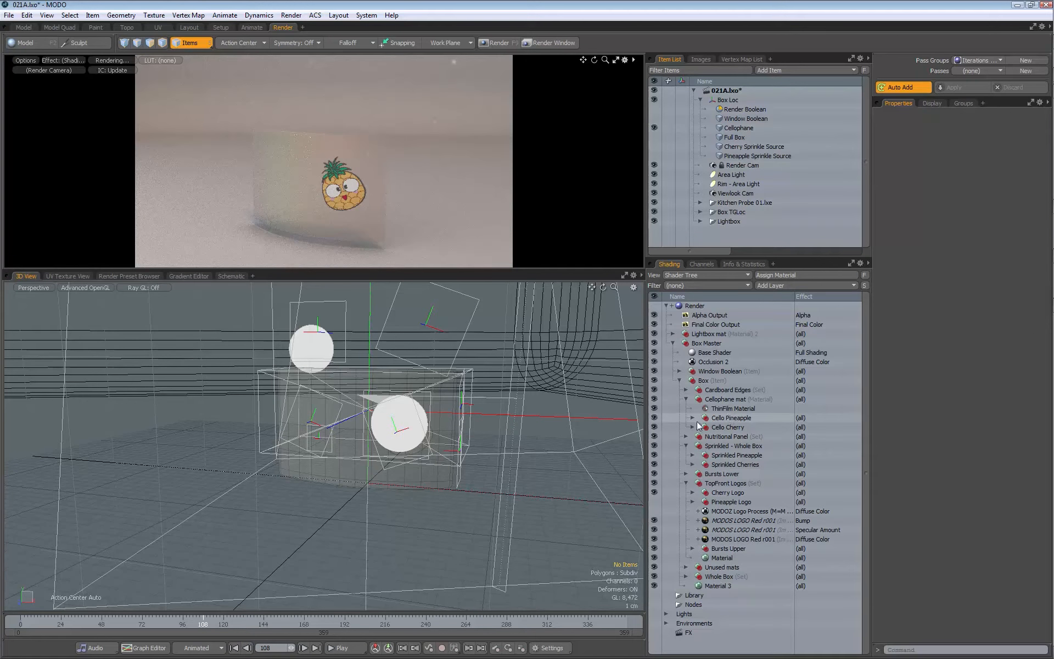
Step: Hide the Cello Pineapple and Sprinkled Pineapple groups, and place Pineapple Logo above Cherry Logo in TopFront Logos
{"action": "left_click", "coordinate": [654, 418]}
{"action": "left_click", "coordinate": [654, 454]}
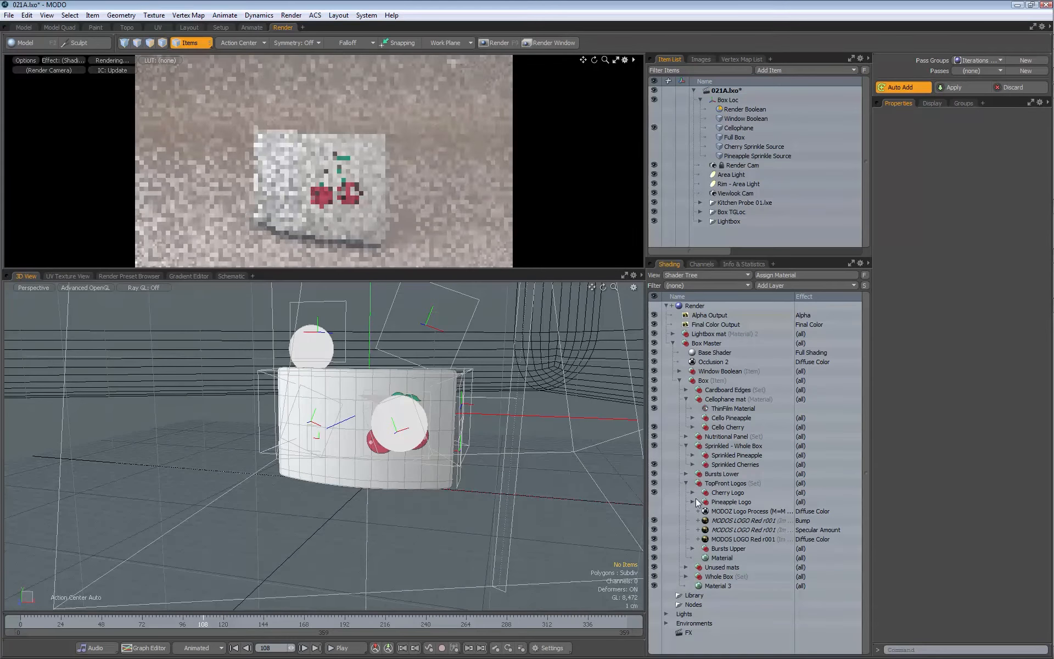
{"action": "left_click_drag", "start_coordinate": [721, 500], "coordinate": [724, 491]}
Step: Turn on the visibility of Cello Cherry mat inside the Cello Cherry group, and collapse the group
{"action": "left_click", "coordinate": [728, 429]}
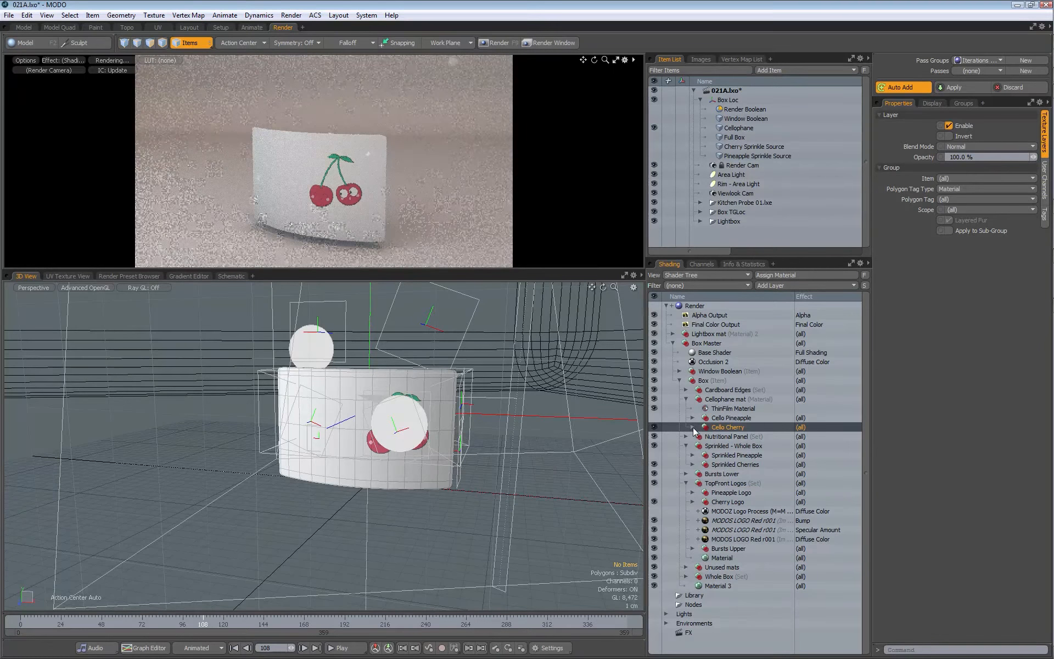
{"action": "left_click", "coordinate": [693, 428]}
{"action": "left_click", "coordinate": [654, 465]}
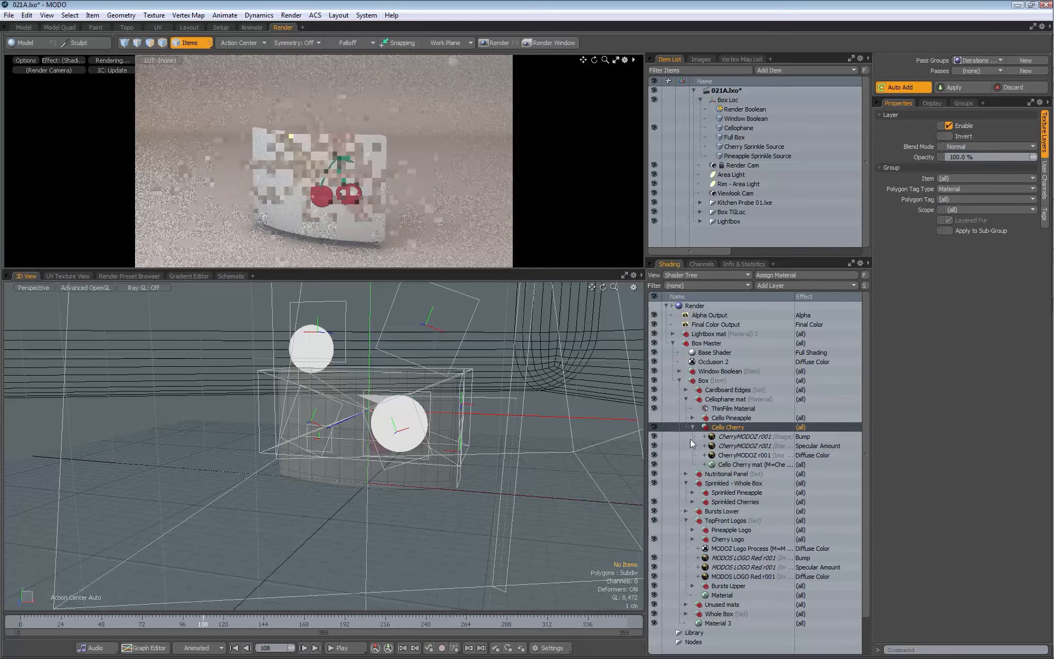
{"action": "left_click", "coordinate": [693, 427]}
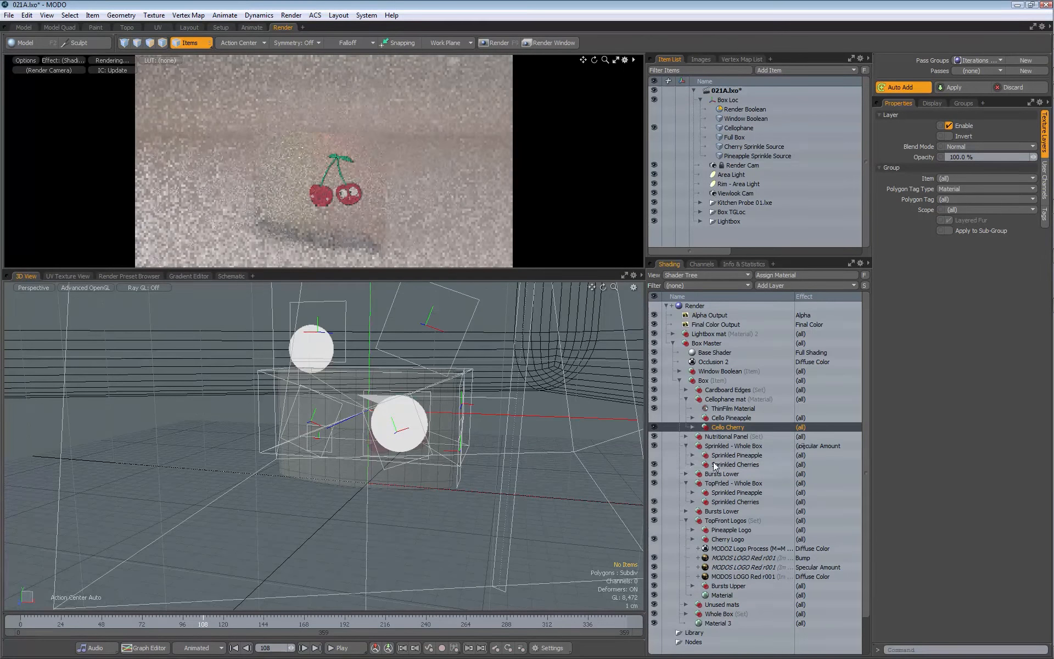
Step: Turn on the visibility of Render Boolean, Window Boolean, Full Box and Cherry Sprinkle Source, and expand the Nutritional Panel group
{"action": "left_click", "coordinate": [654, 109]}
{"action": "left_click", "coordinate": [655, 118]}
{"action": "left_click", "coordinate": [655, 137]}
{"action": "left_click", "coordinate": [655, 146]}
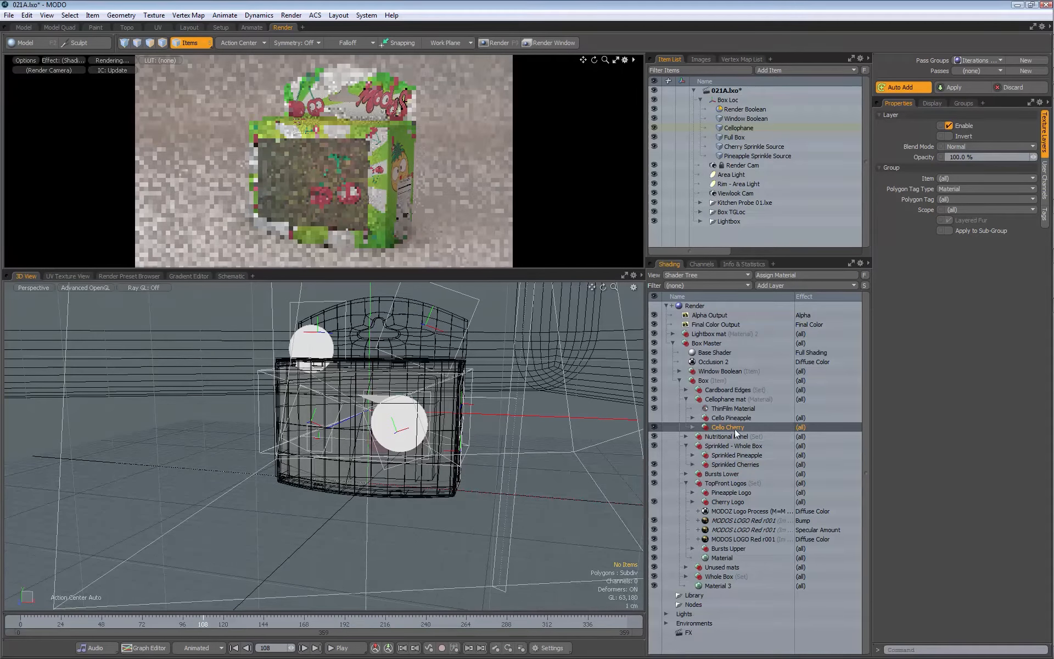
{"action": "left_click", "coordinate": [686, 436]}
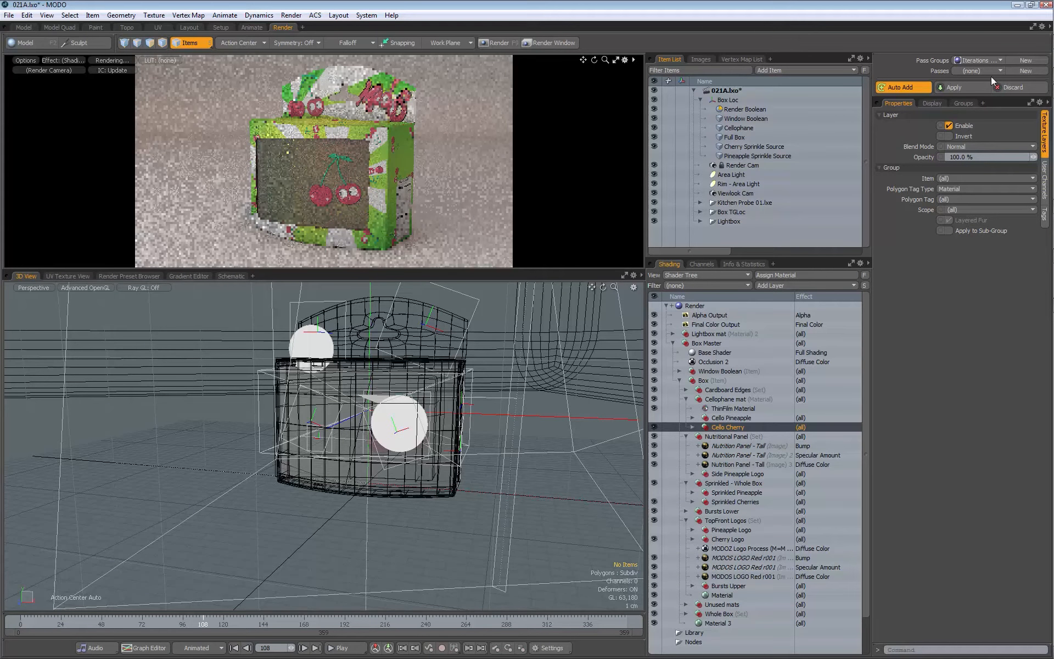
Step: Create a new pass named Cherry in the Iterations pass group
{"action": "left_click", "coordinate": [1026, 71]}
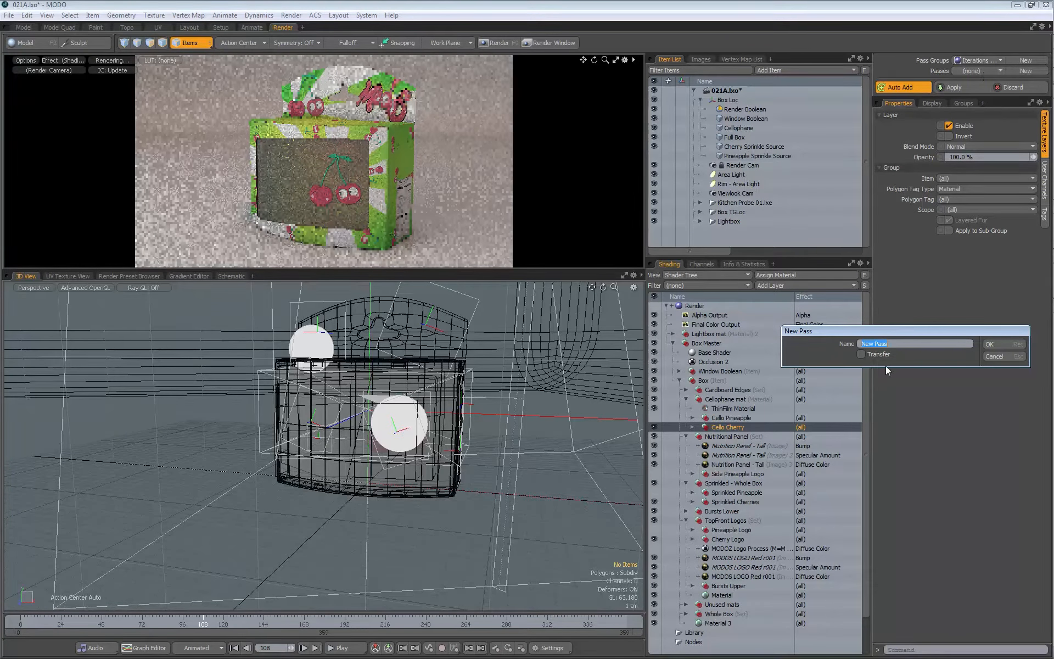
{"action": "type", "text": "Cherry"}
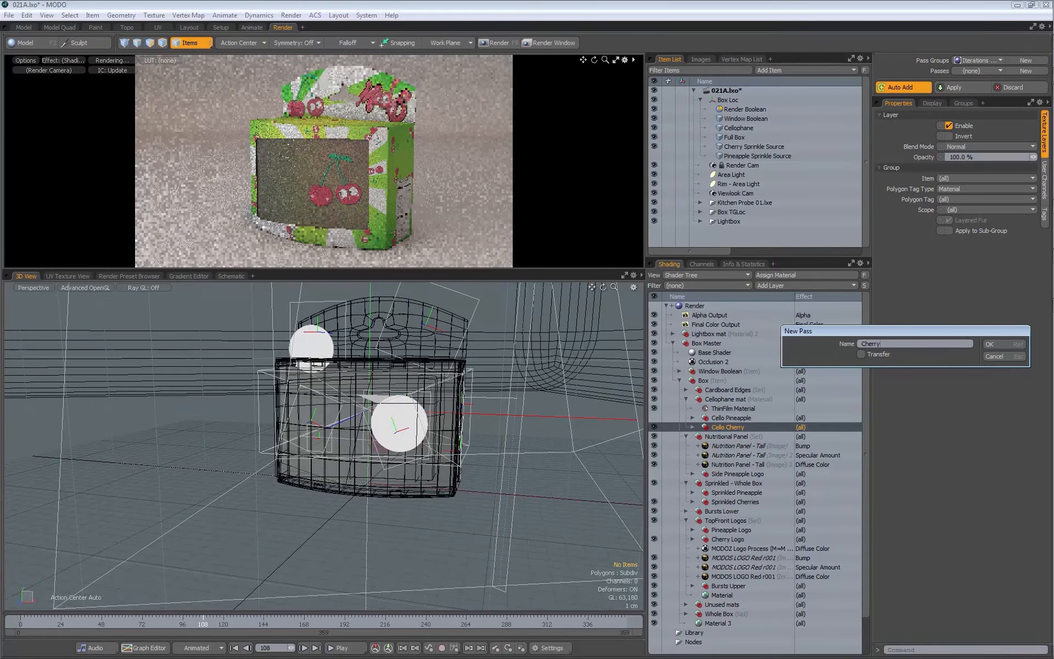
{"action": "left_click", "coordinate": [991, 345]}
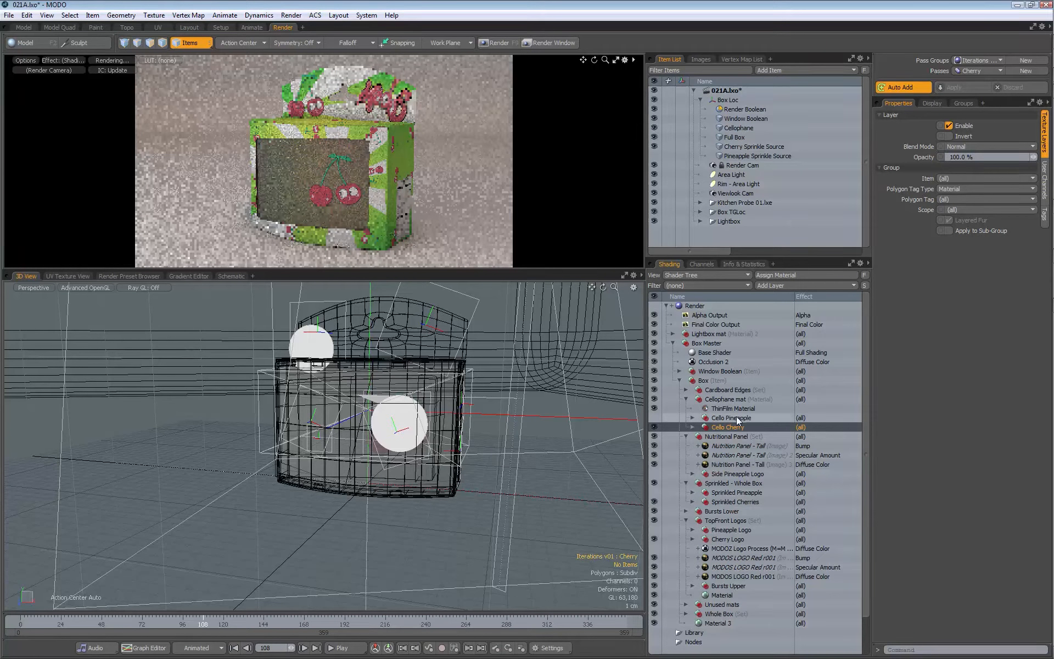
Step: Store the enabled visibility of Cello Cherry and Cherry Sprinkle Source in the Cherry pass, applying each edit
{"action": "left_click", "coordinate": [654, 427]}
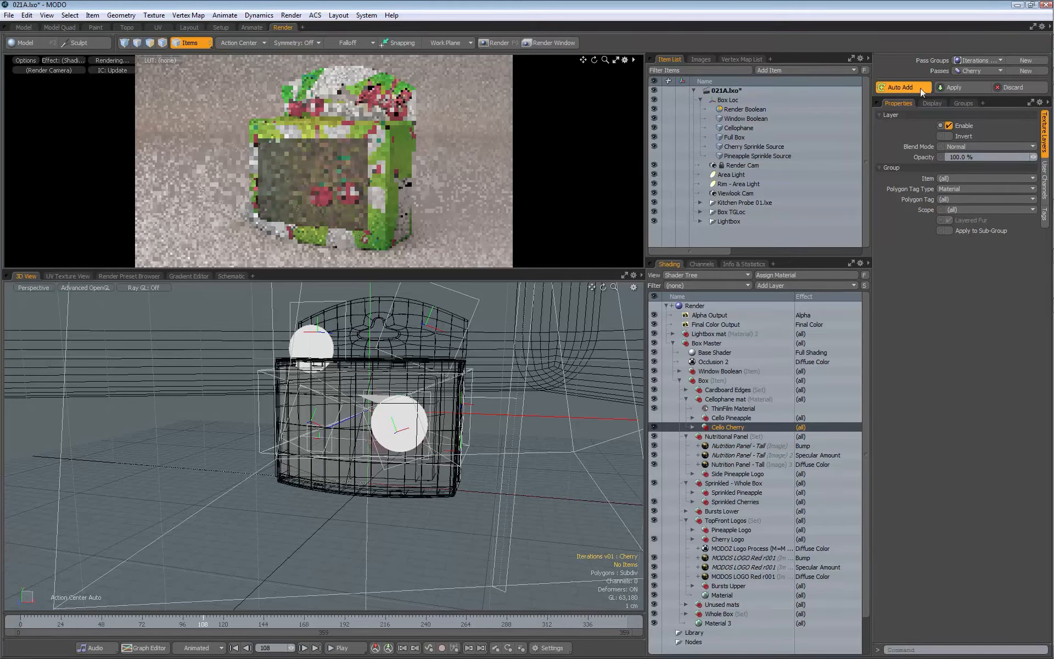
{"action": "left_click", "coordinate": [965, 87]}
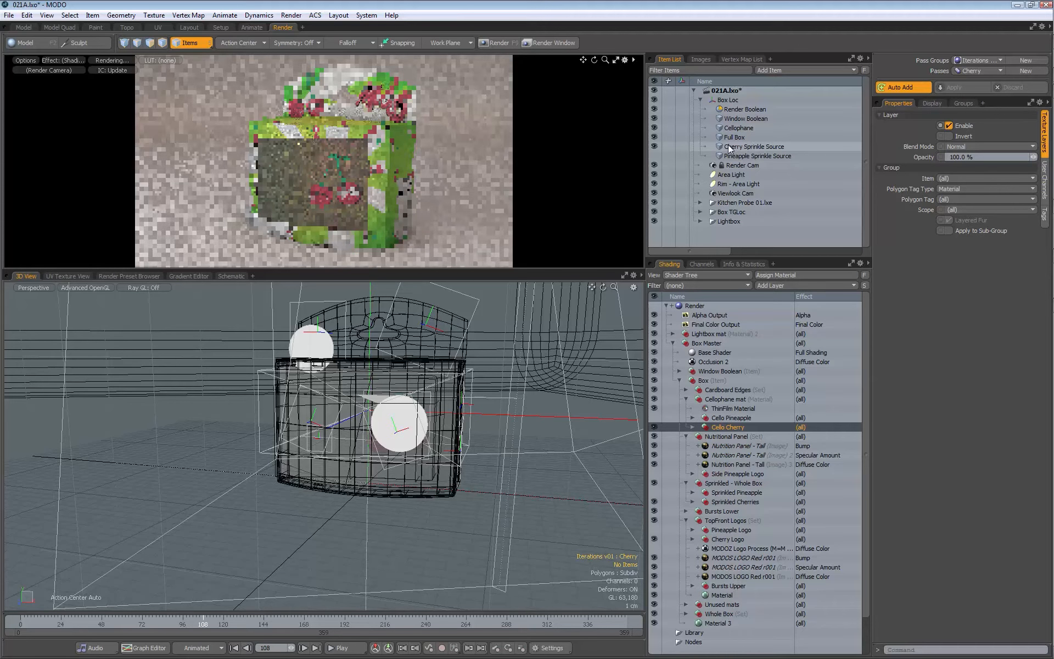
{"action": "left_click", "coordinate": [654, 146]}
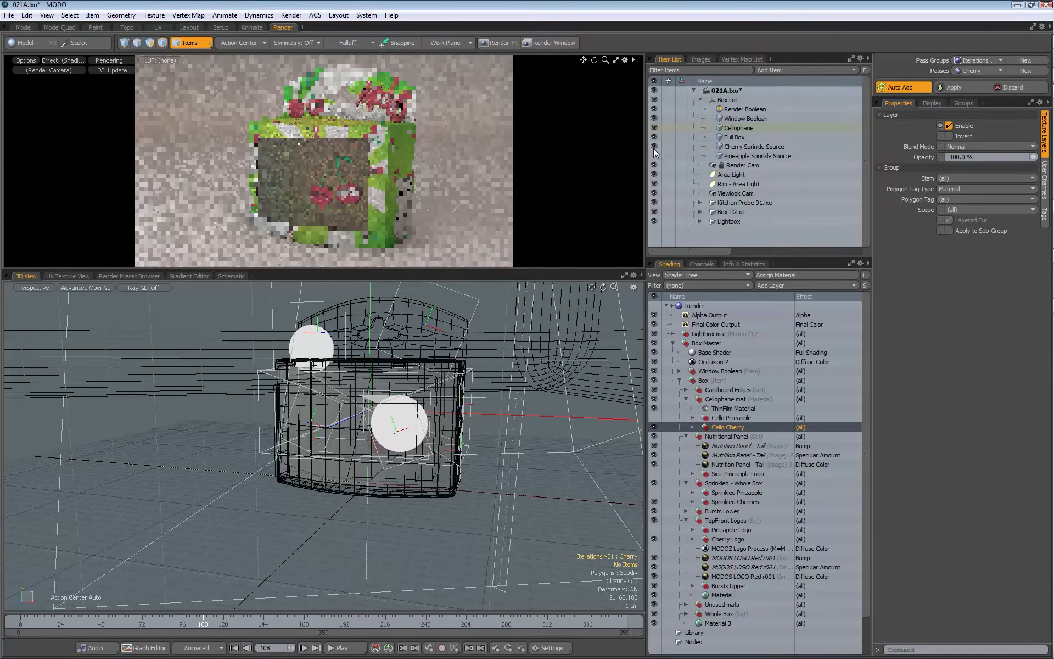
{"action": "left_click", "coordinate": [956, 88]}
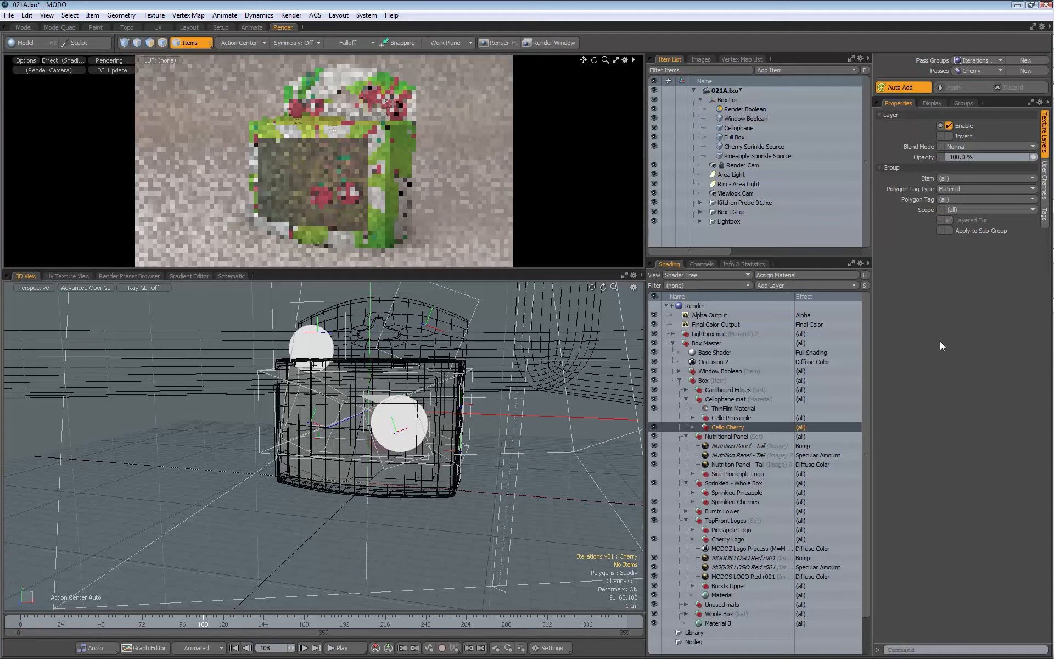
Step: In the Pineapple pass, keep Cello Pineapple visible, hide Cello Cherry and Sprinkled Cherries, and apply the edits
{"action": "left_click", "coordinate": [971, 71]}
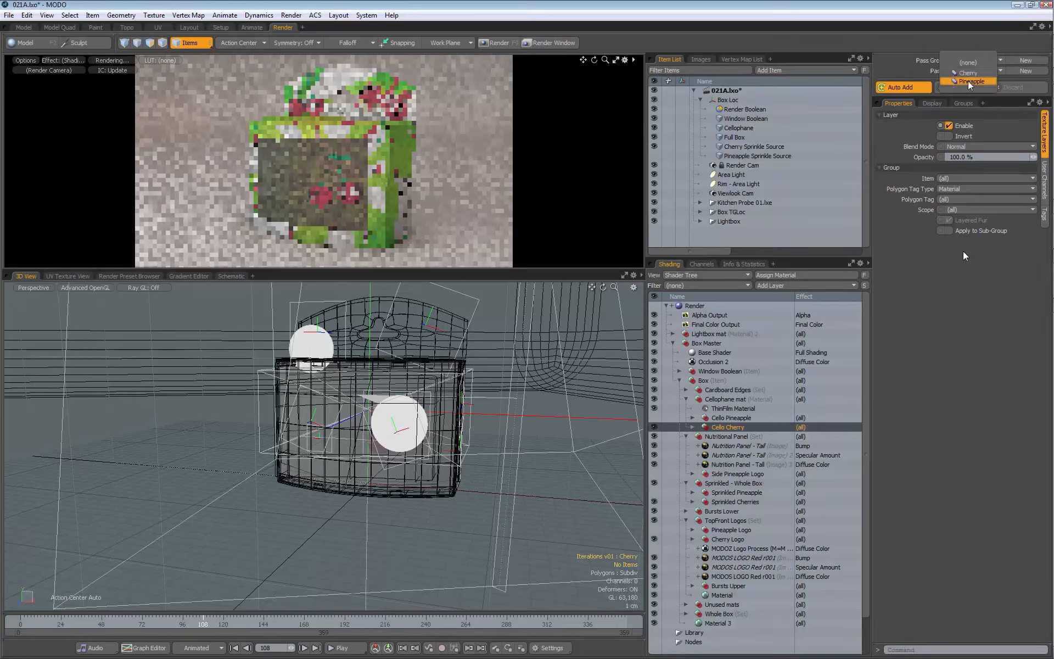
{"action": "left_click", "coordinate": [970, 81]}
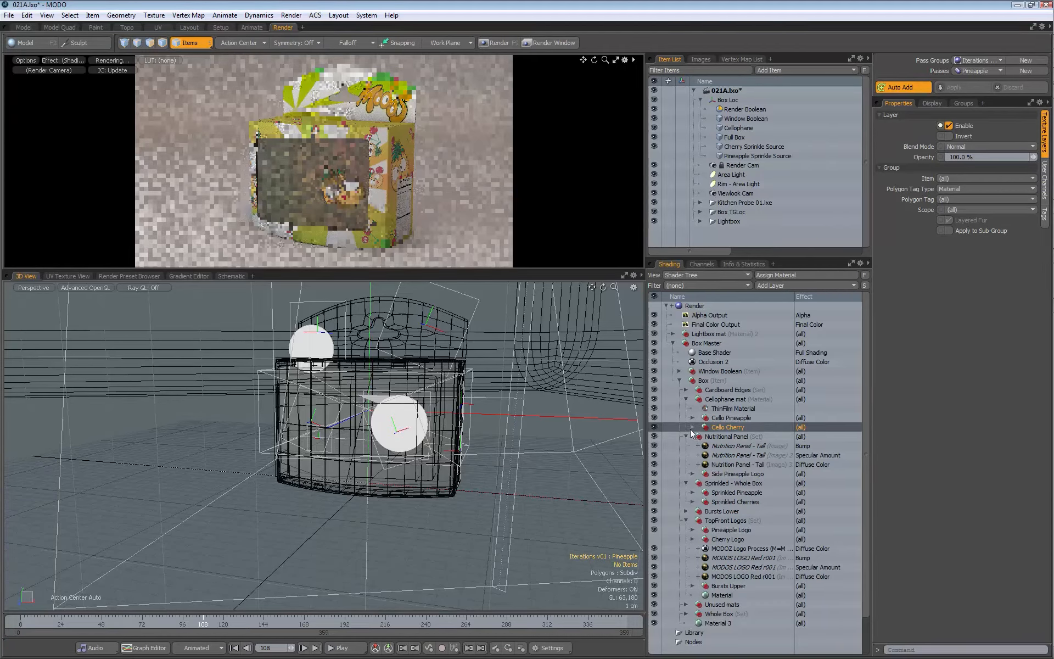
{"action": "left_click", "coordinate": [653, 418]}
{"action": "left_click", "coordinate": [653, 418]}
{"action": "left_click", "coordinate": [654, 427]}
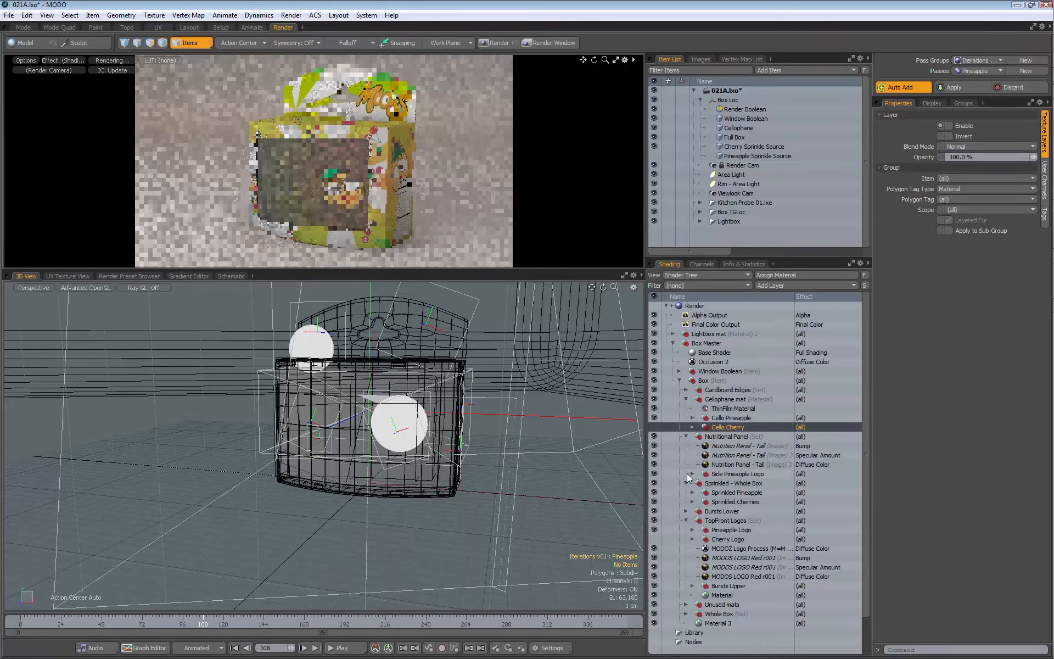
{"action": "left_click", "coordinate": [654, 502]}
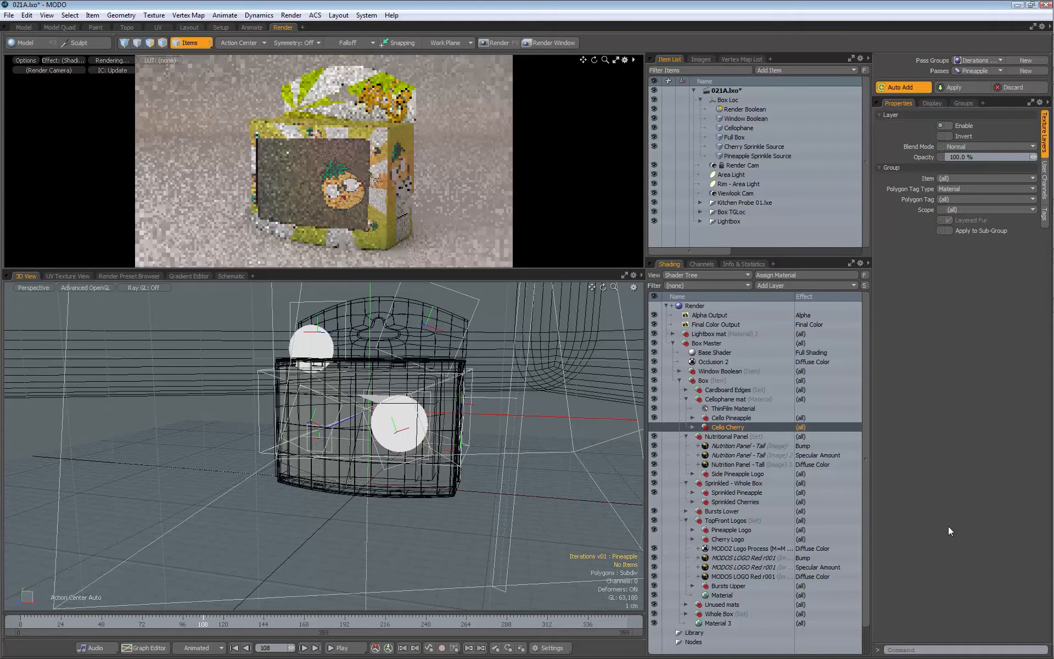
{"action": "left_click", "coordinate": [685, 614]}
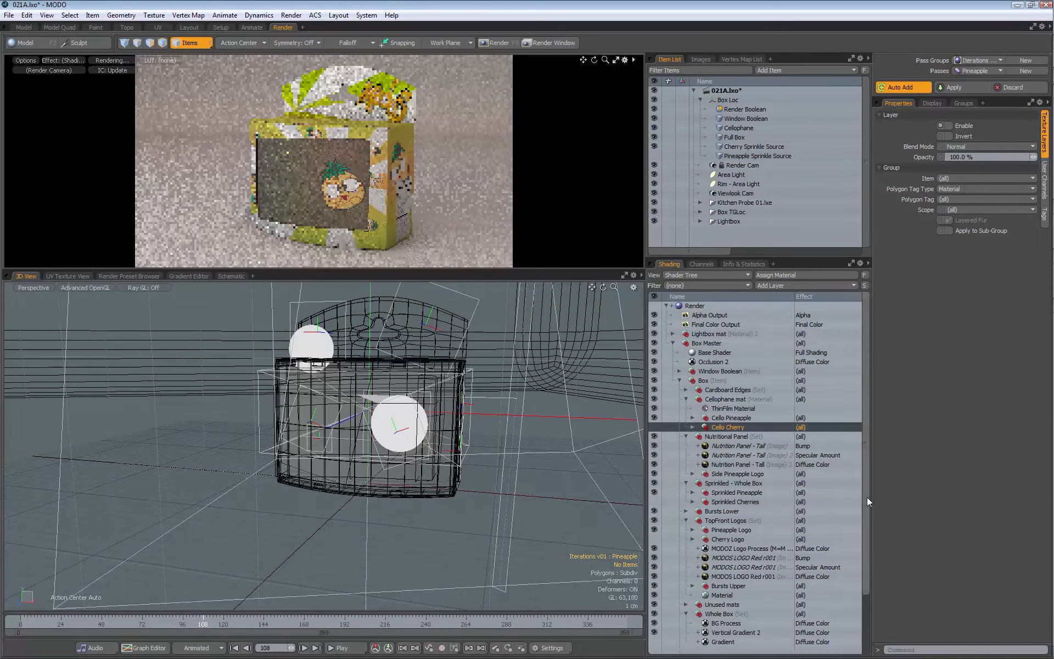
{"action": "scroll", "coordinate": [862, 534], "scroll_direction": "down", "scroll_amount": 2}
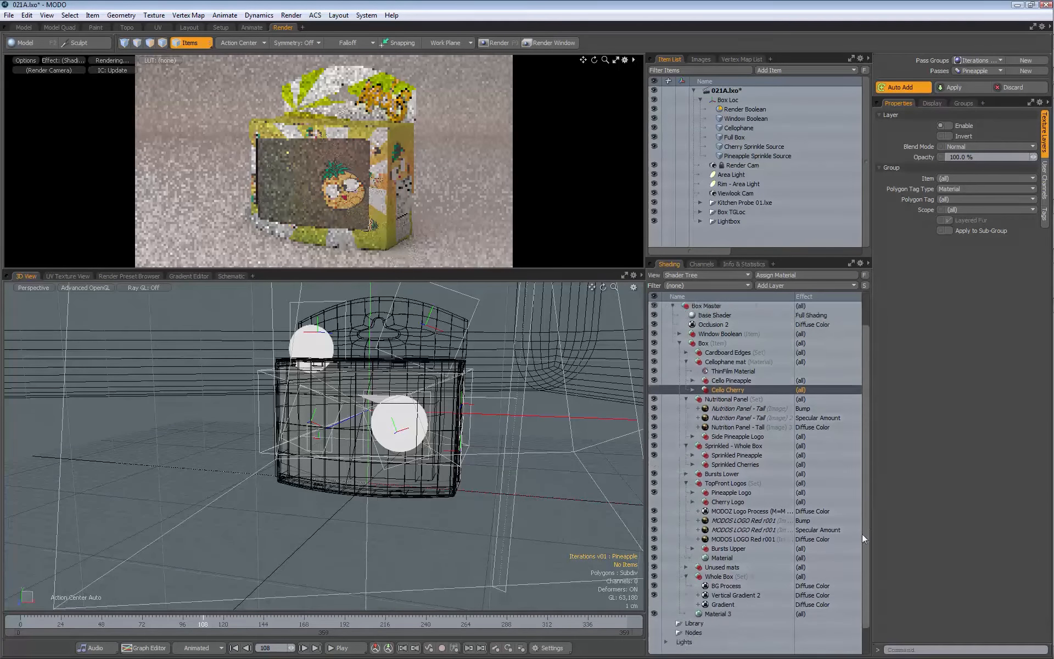
{"action": "left_click", "coordinate": [961, 87]}
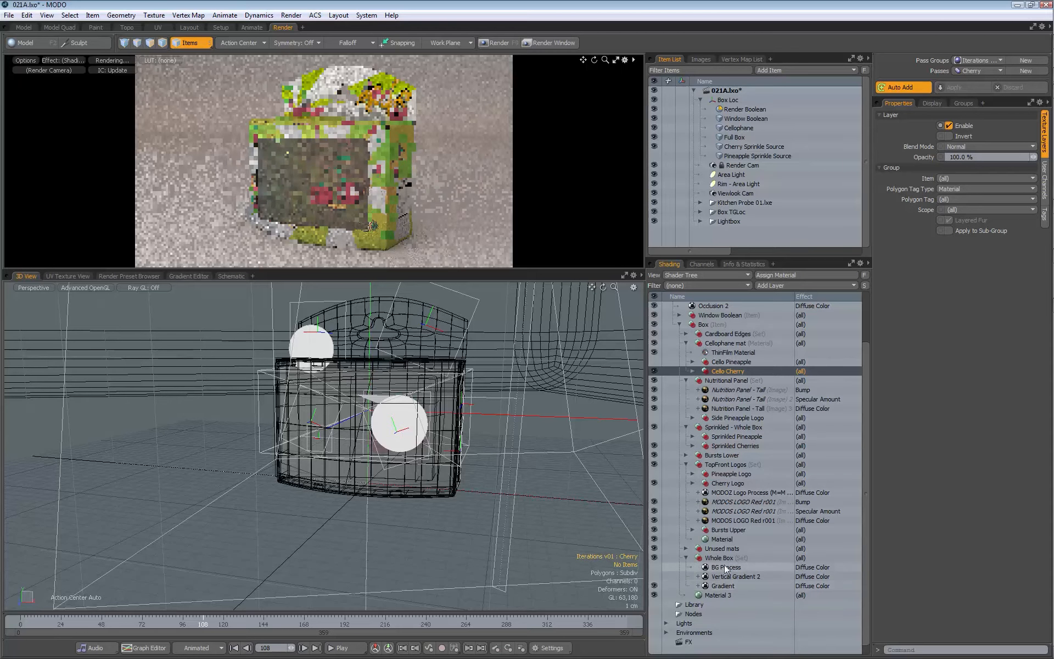
Step: With the Cherry pass active, inspect the process settings of MODOZ Logo Process and BG Process together
{"action": "left_click", "coordinate": [734, 492]}
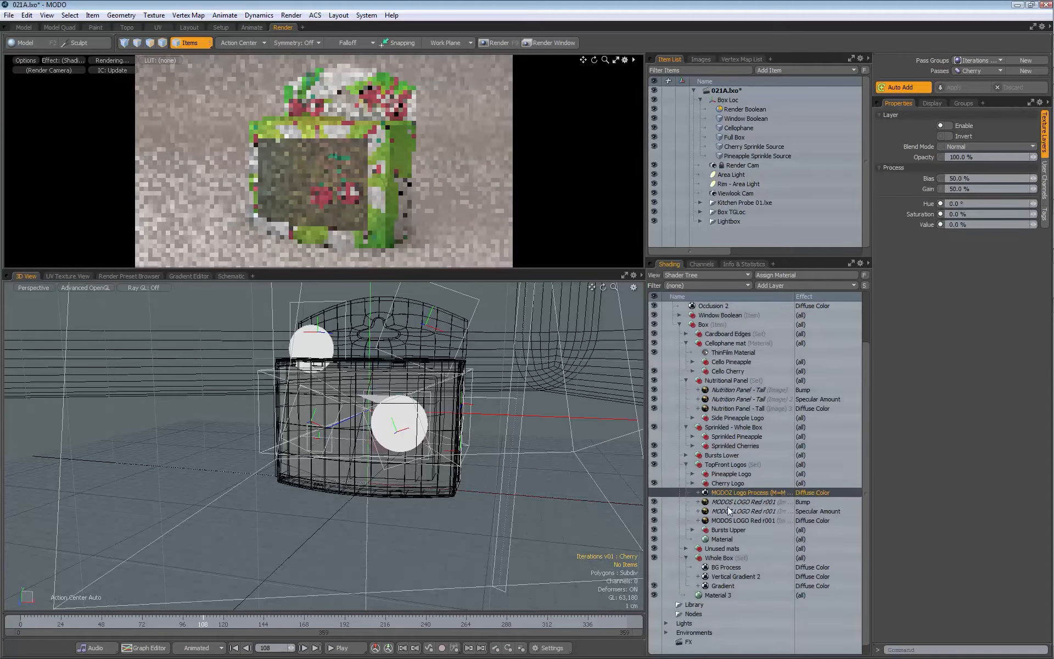
{"action": "left_click", "coordinate": [725, 567], "text": "ctrl"}
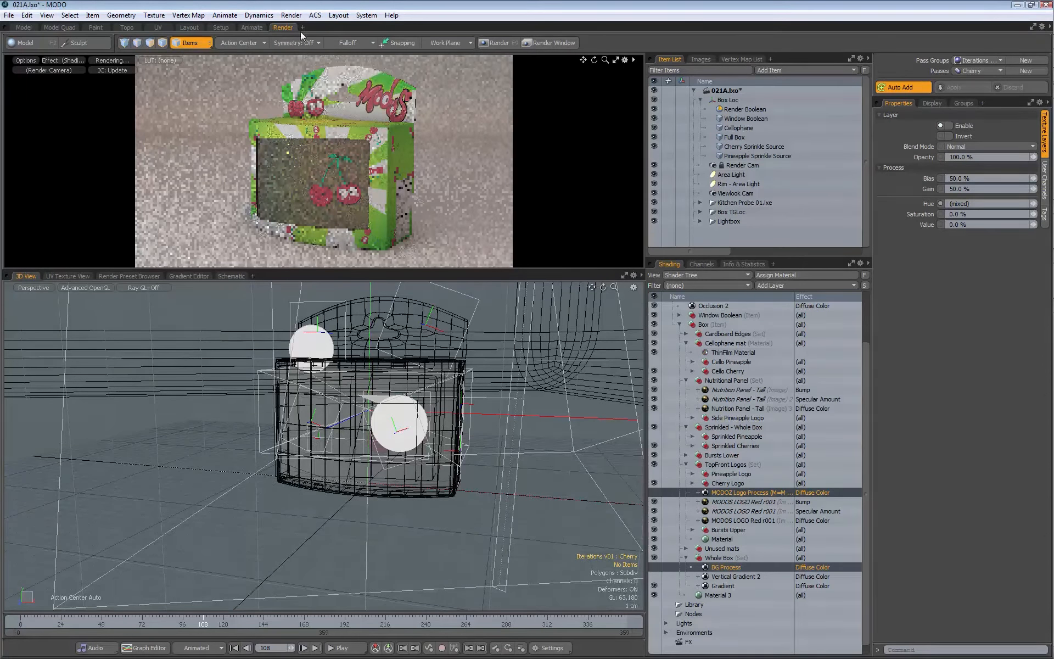
Step: Render all passes of the Iterations pass group
{"action": "left_click", "coordinate": [291, 15]}
{"action": "left_click", "coordinate": [161, 101]}
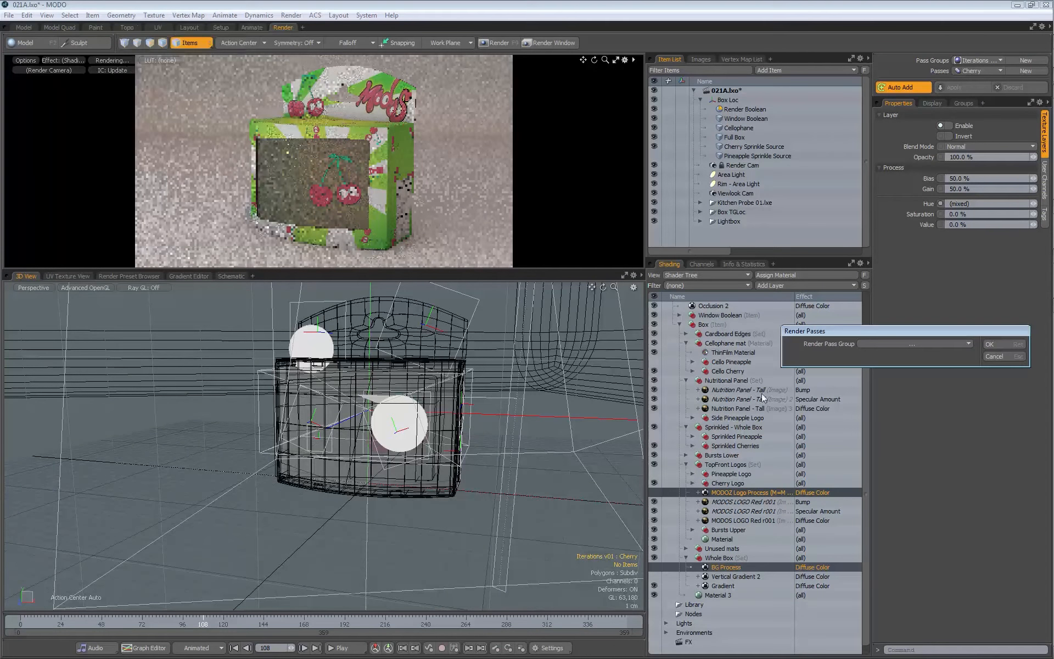
{"action": "left_click_drag", "start_coordinate": [852, 333], "coordinate": [534, 242]}
{"action": "left_click", "coordinate": [589, 246]}
{"action": "left_click", "coordinate": [589, 257]}
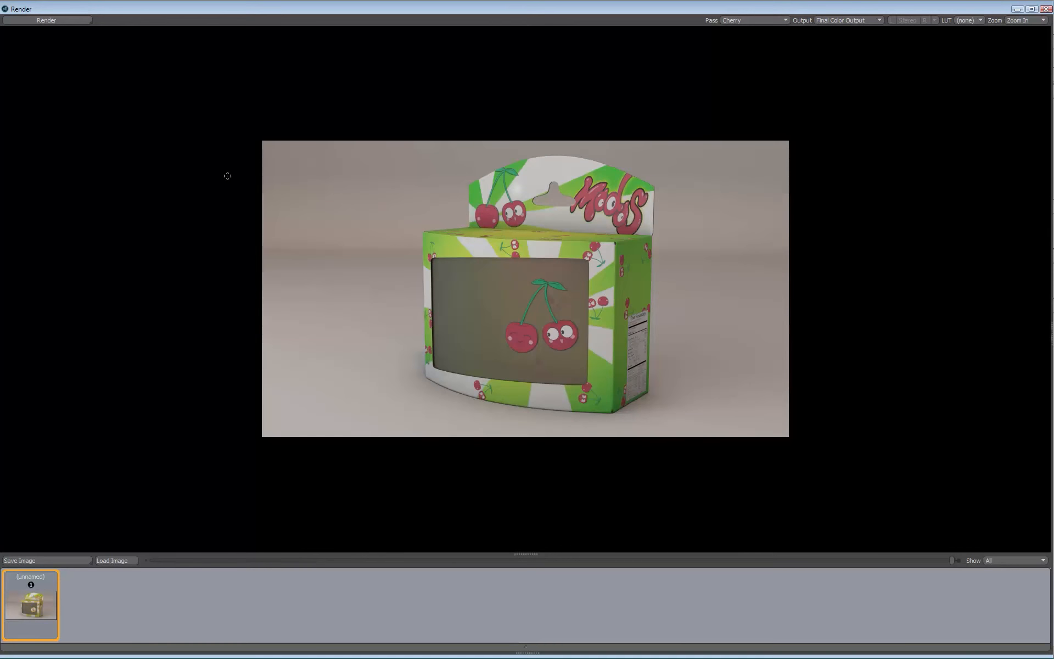
Step: View the rendered Pineapple pass in the render window and close the window
{"action": "mouse_move", "coordinate": [38, 607]}
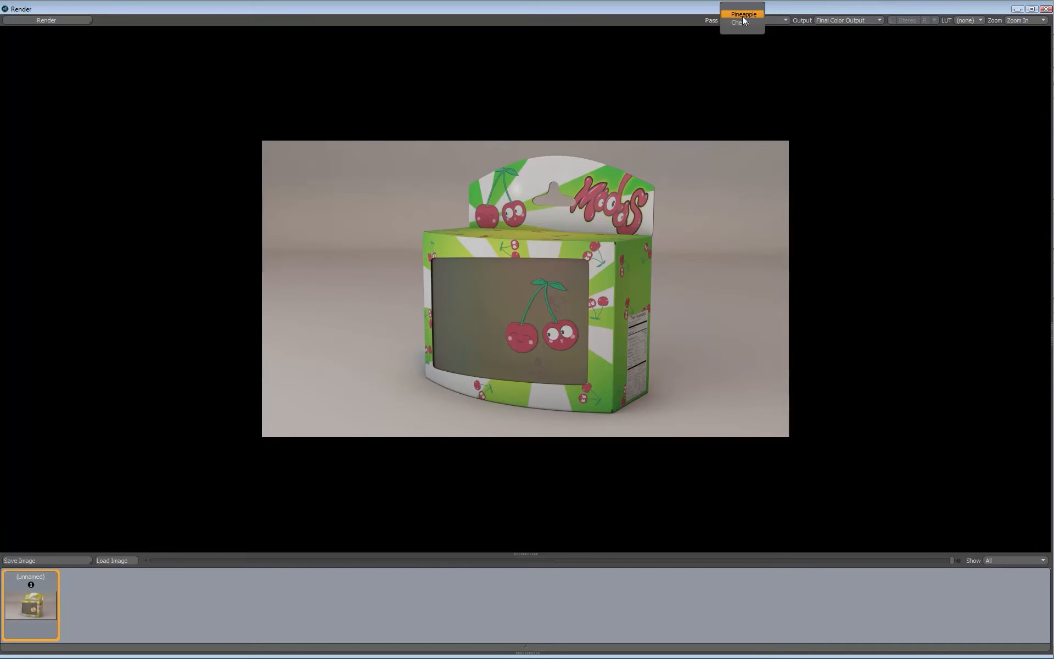
{"action": "left_click", "coordinate": [743, 15]}
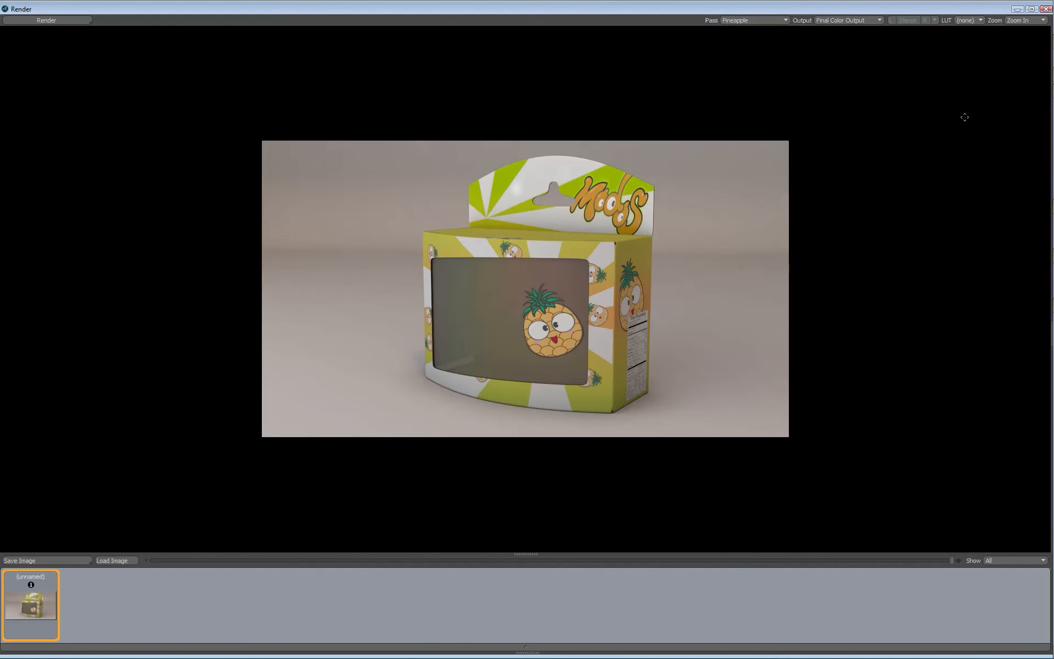
{"action": "left_click", "coordinate": [1046, 9]}
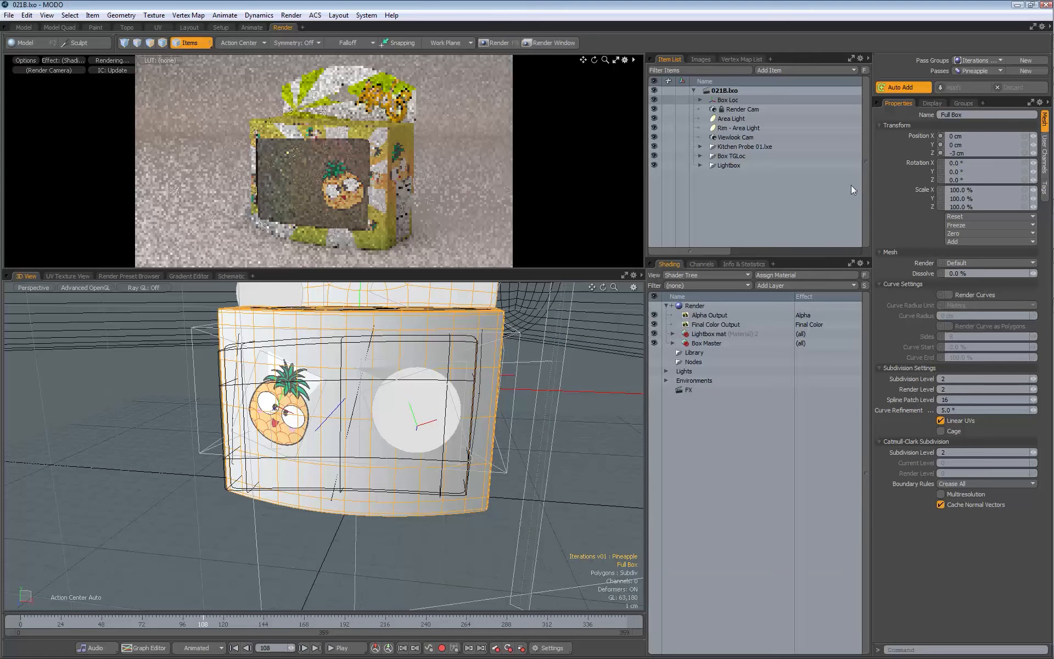
Step: Expand Box Master down to Pineapple Logo in TopFront Logos, and inspect its PineappleMODOZ bump and layer mask images
{"action": "left_click", "coordinate": [672, 343]}
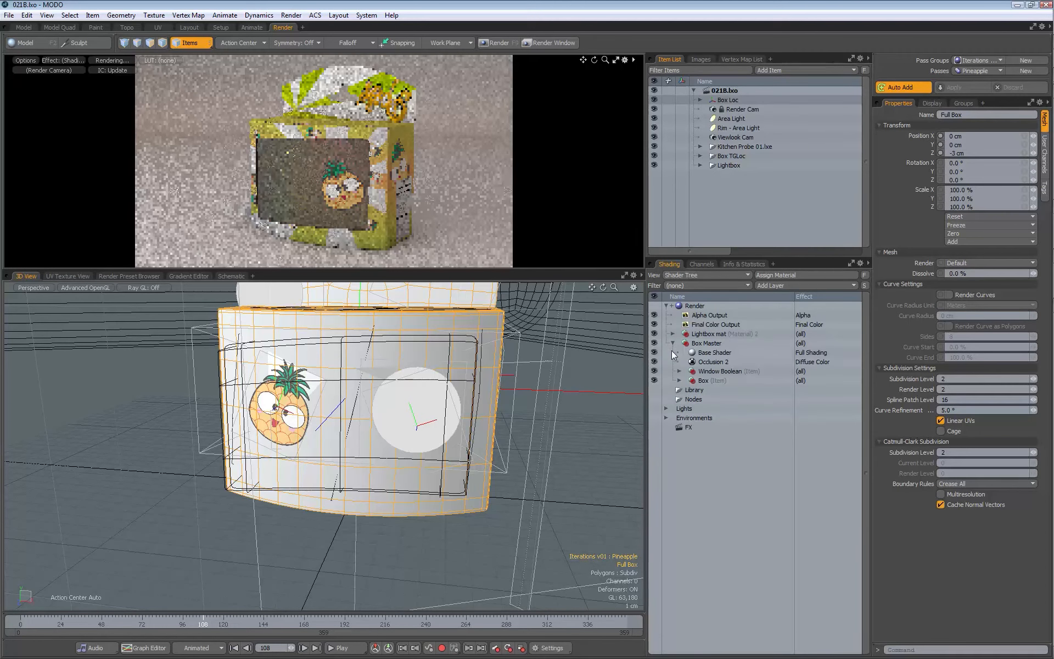
{"action": "left_click", "coordinate": [680, 380]}
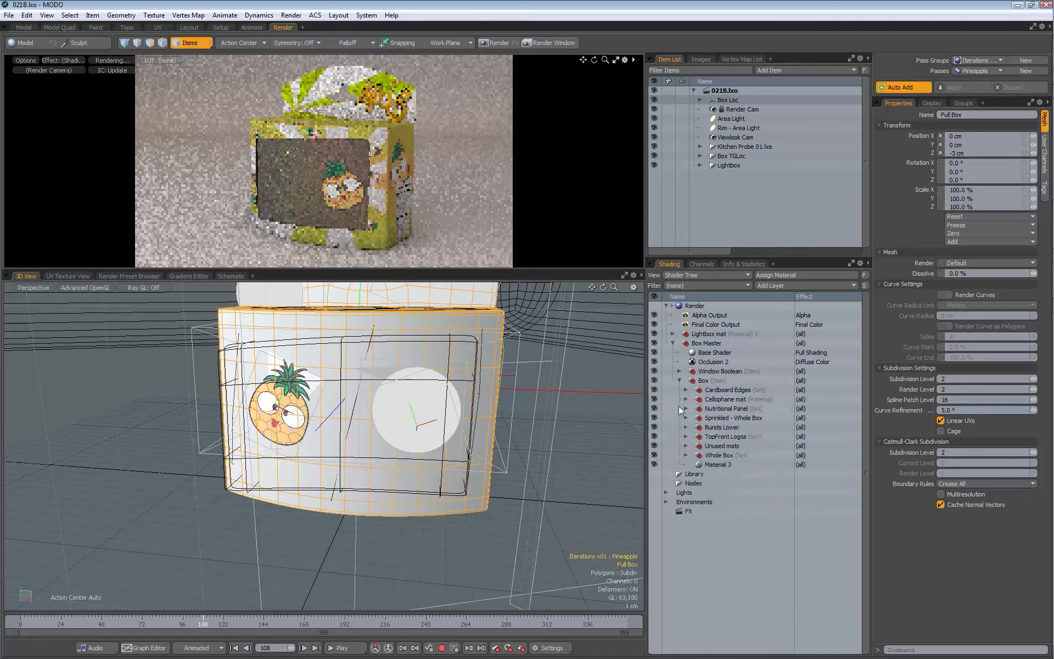
{"action": "left_click", "coordinate": [686, 436]}
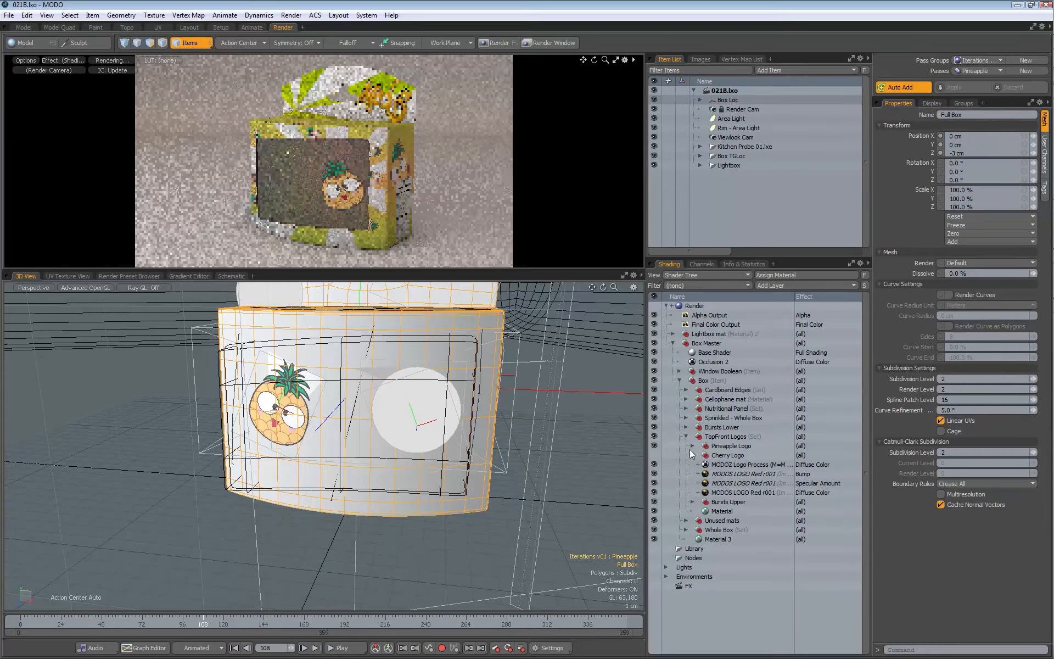
{"action": "left_click", "coordinate": [692, 446]}
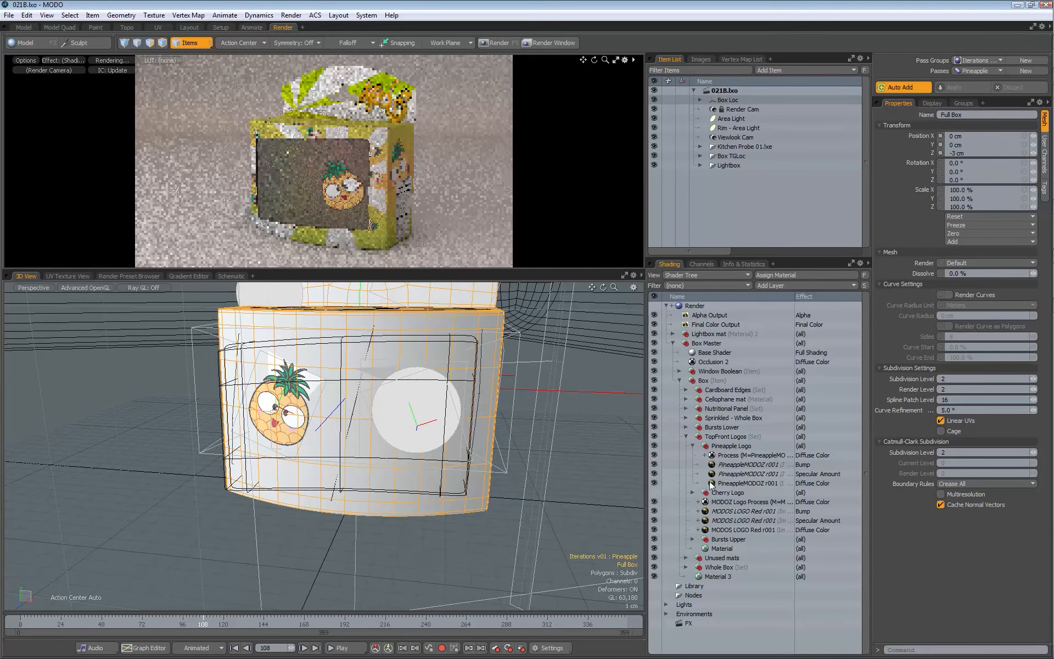
{"action": "left_click", "coordinate": [737, 464]}
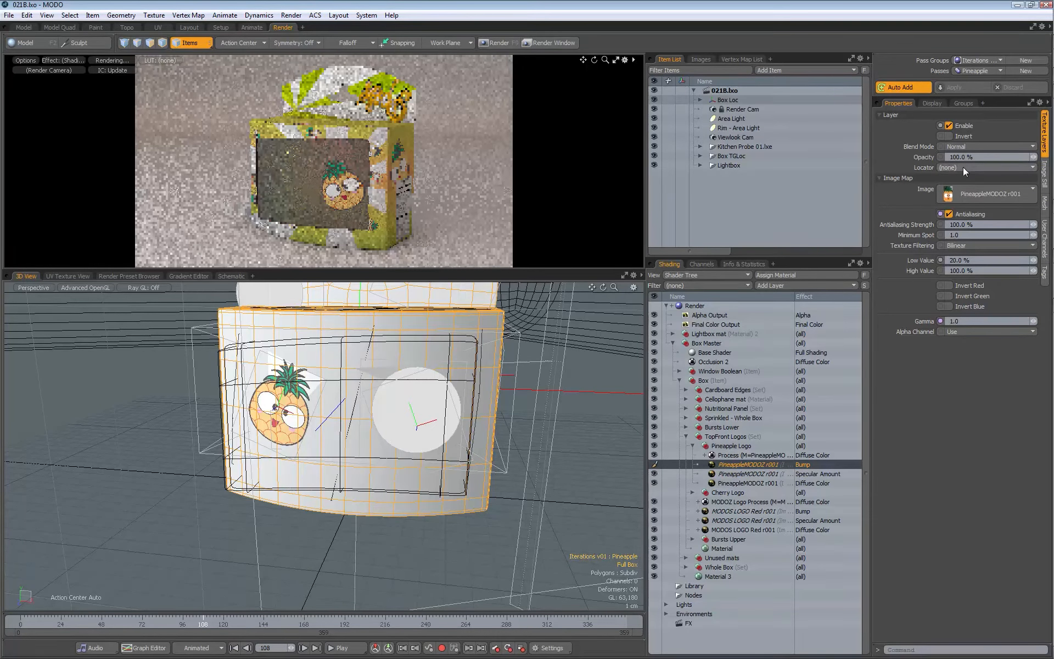
{"action": "left_click_drag", "start_coordinate": [705, 455], "coordinate": [706, 456]}
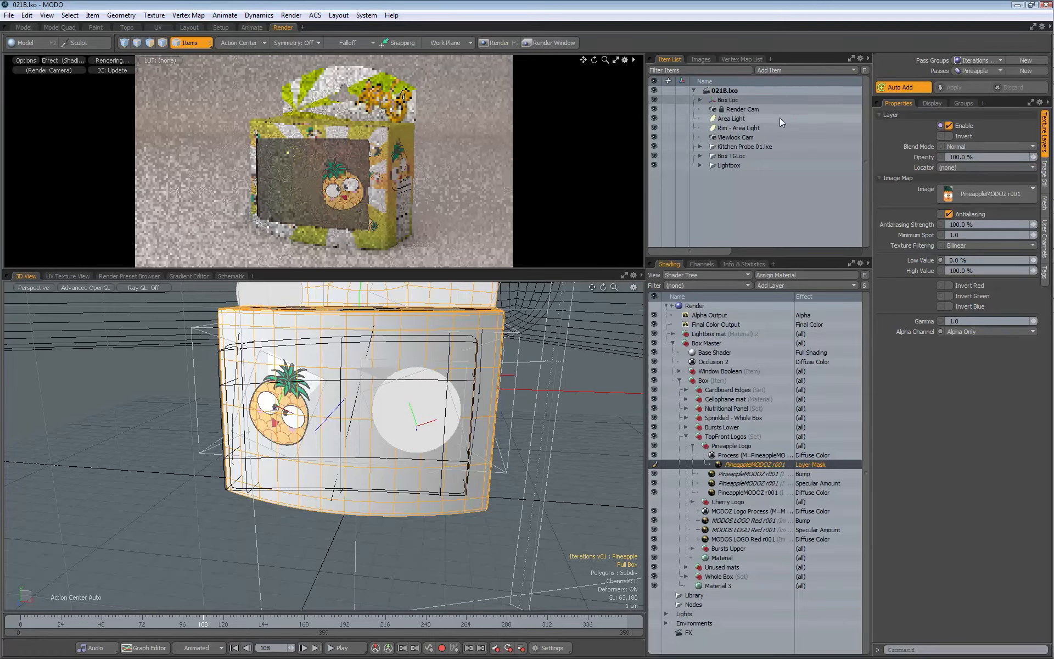
{"action": "left_click", "coordinate": [779, 71]}
{"action": "mouse_move", "coordinate": [785, 130]}
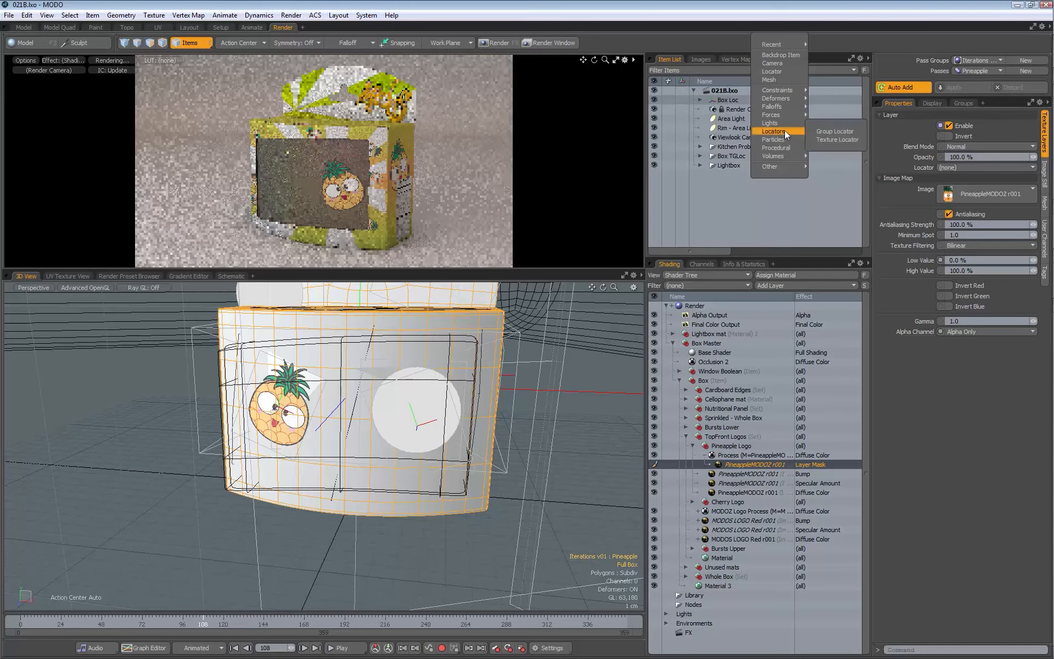
{"action": "left_click", "coordinate": [974, 434]}
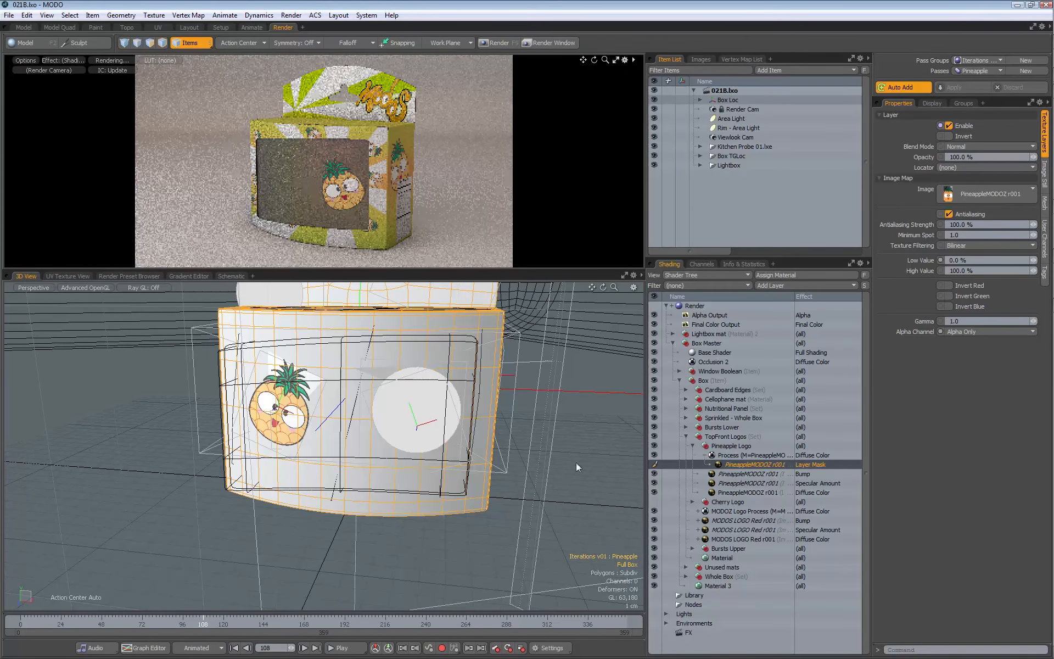
Step: Select the cellophane pineapple's texture locator in the 3D view and expand the Box TGLoc group containing it
{"action": "left_click_drag", "start_coordinate": [335, 308], "coordinate": [457, 336], "text": "alt"}
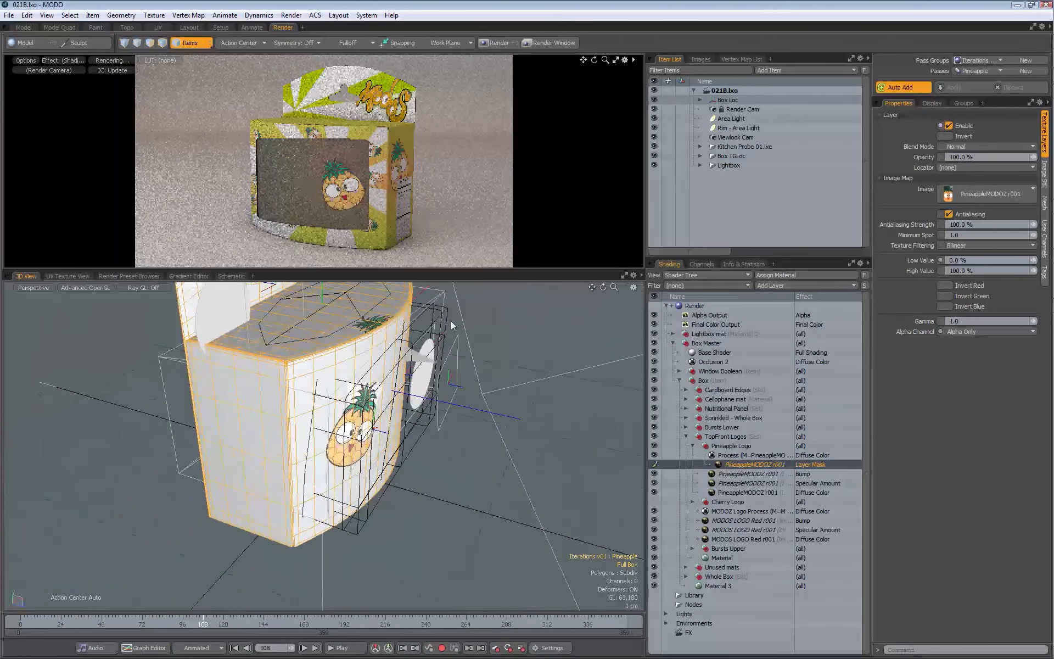
{"action": "left_click", "coordinate": [464, 347]}
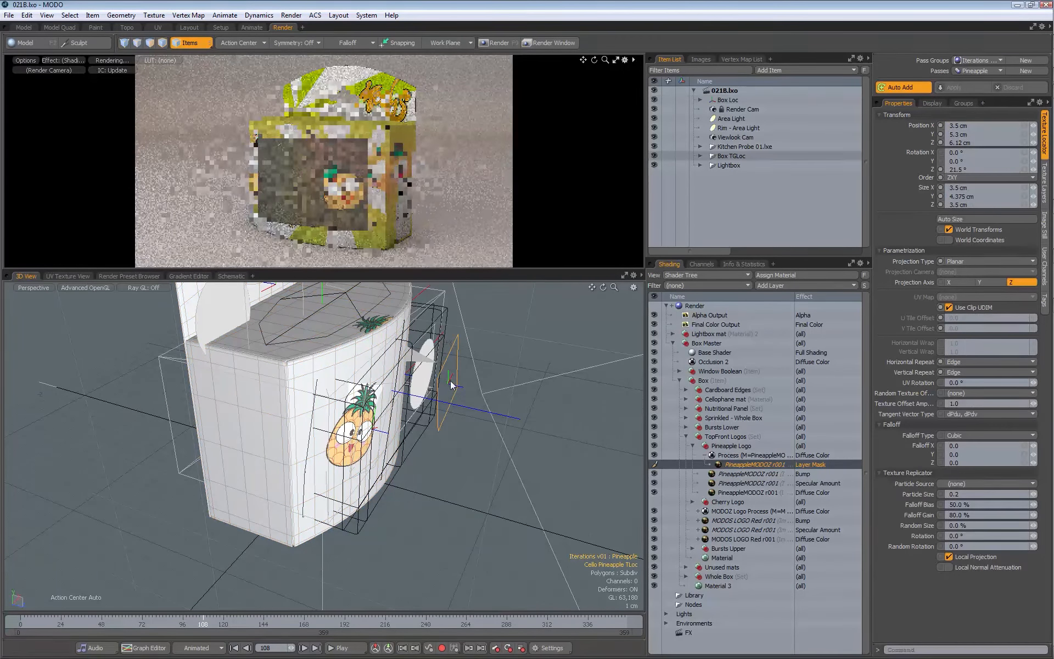
{"action": "left_click_drag", "start_coordinate": [470, 394], "coordinate": [411, 357], "text": "alt"}
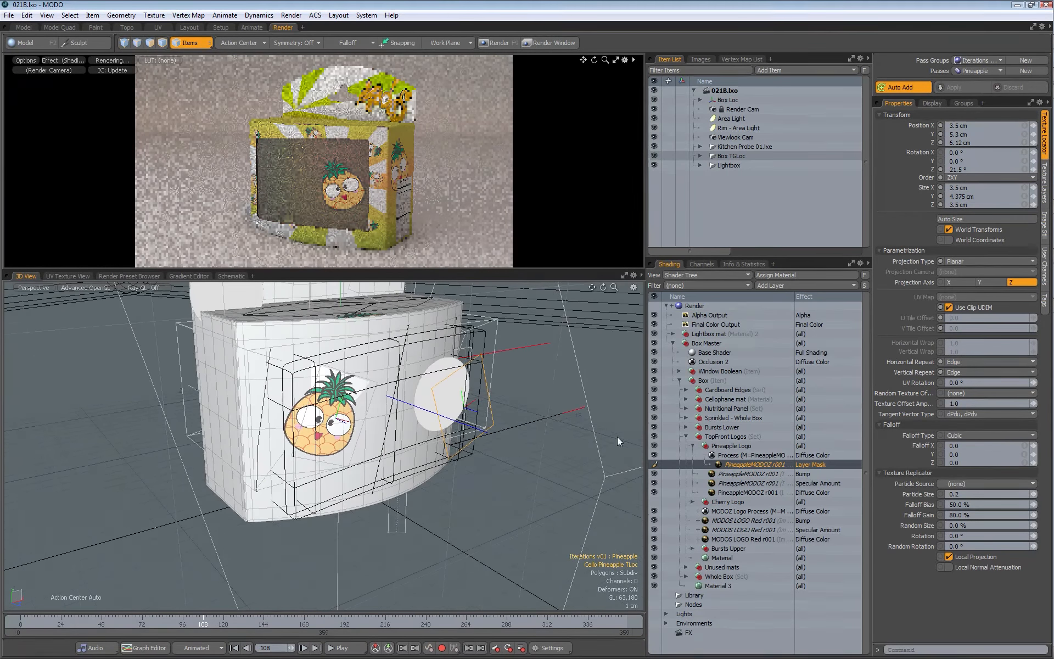
{"action": "left_click", "coordinate": [700, 156]}
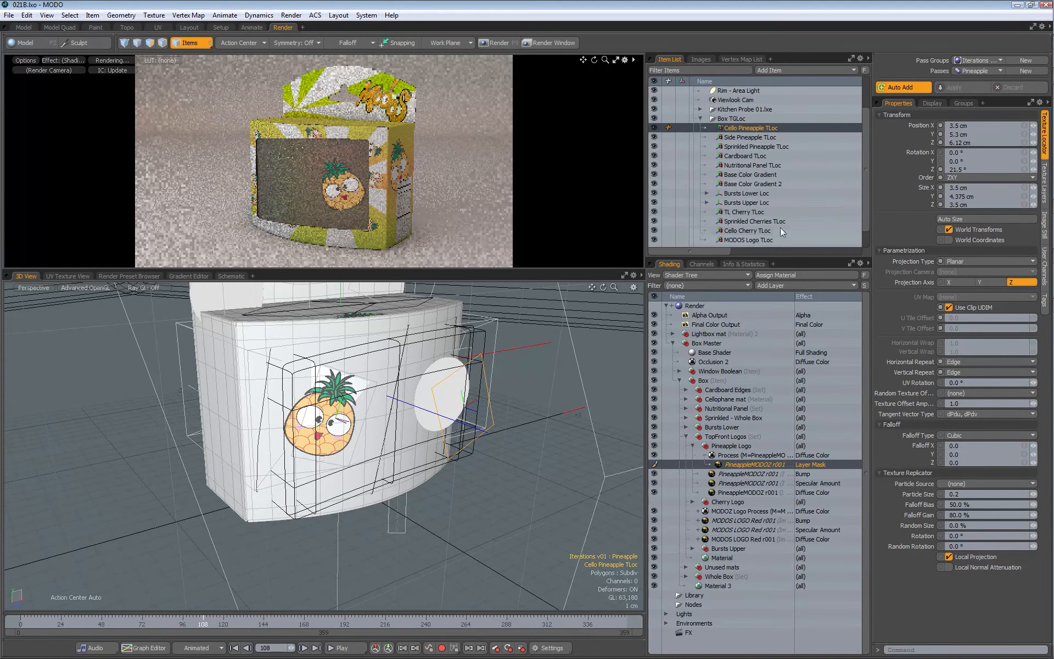
Step: Duplicate the Cello Pineapple TLoc texture locator and rename the copy TL Pineapple TLoc
{"action": "right_click", "coordinate": [745, 129]}
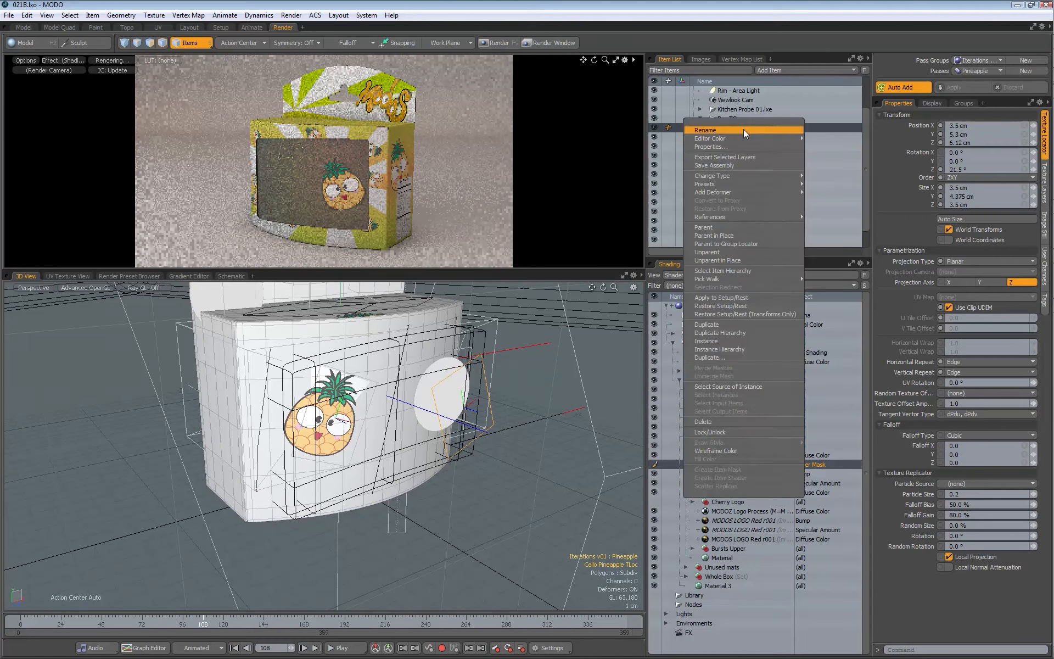
{"action": "left_click", "coordinate": [710, 325]}
{"action": "double_click", "coordinate": [788, 138]}
{"action": "key", "text": "End"}
{"action": "key", "text": "BackSpace"}
{"action": "key", "text": "BackSpace"}
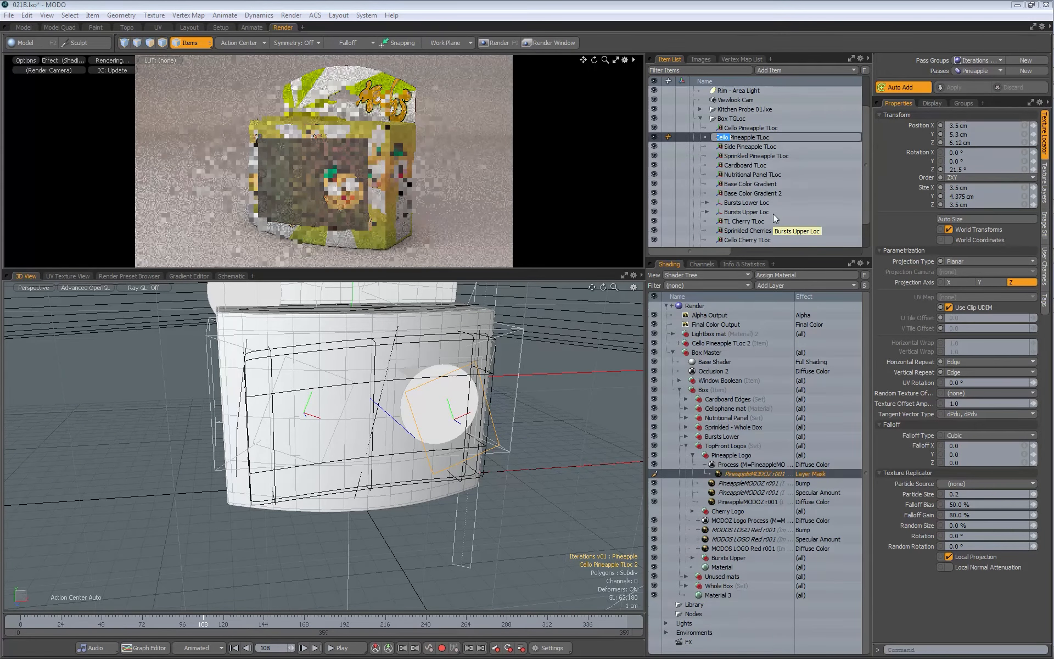
{"action": "key", "text": "BackSpace"}
{"action": "key", "text": "BackSpace"}
{"action": "key", "text": "BackSpace"}
{"action": "key", "text": "BackSpace"}
{"action": "key", "text": "BackSpace"}
{"action": "key", "text": "BackSpace"}
{"action": "type", "text": "TL"}
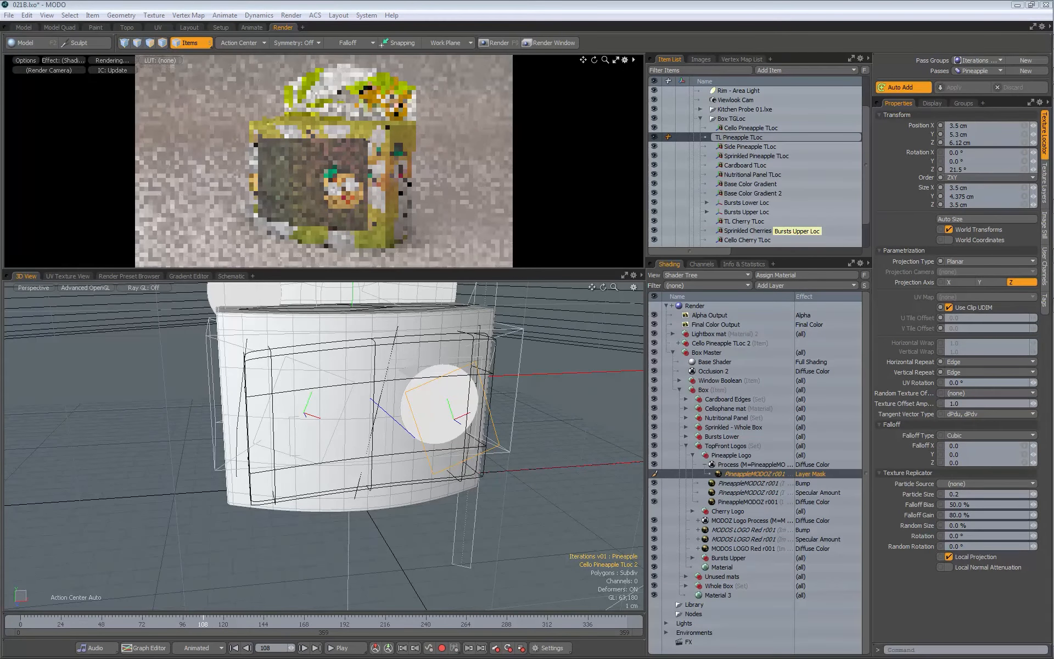
{"action": "key", "text": "Return"}
Step: Move TL Pineapple TLoc onto the upper left of the box's header card, at about X -5.55, Y 11.3, Z -1.63 cm
{"action": "key", "text": "w"}
{"action": "left_click_drag", "start_coordinate": [349, 447], "coordinate": [373, 421], "text": "alt"}
{"action": "left_click_drag", "start_coordinate": [506, 397], "coordinate": [336, 247]}
{"action": "left_click_drag", "start_coordinate": [316, 342], "coordinate": [249, 338], "text": "alt+shift"}
{"action": "left_click_drag", "start_coordinate": [466, 425], "coordinate": [418, 425]}
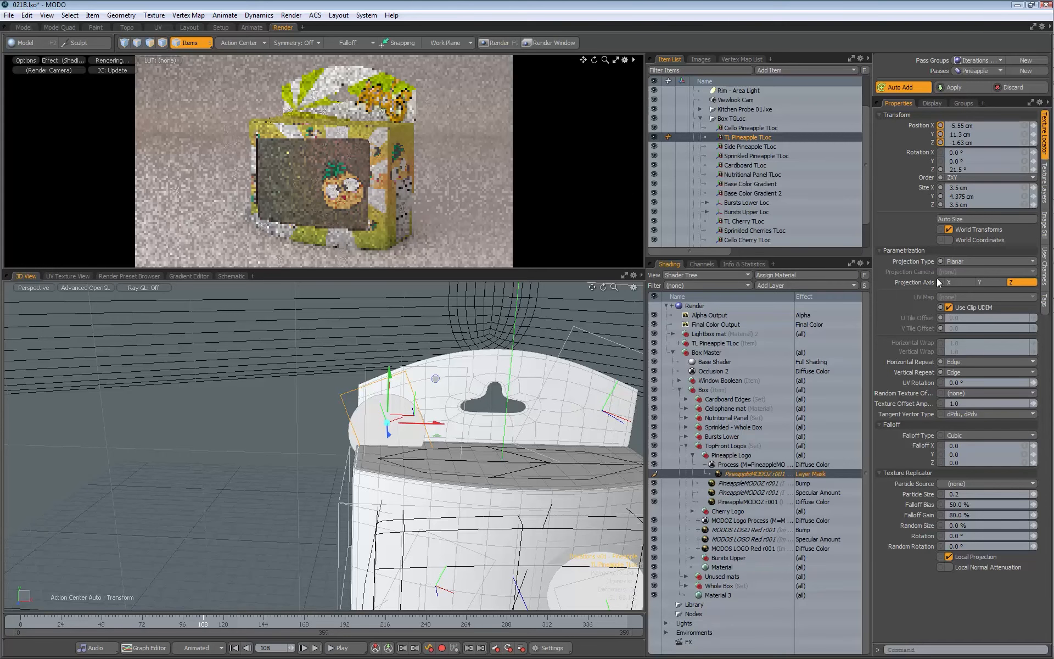
Step: Rotate TL Pineapple TLoc about its Z axis to -19°
{"action": "key", "text": "e"}
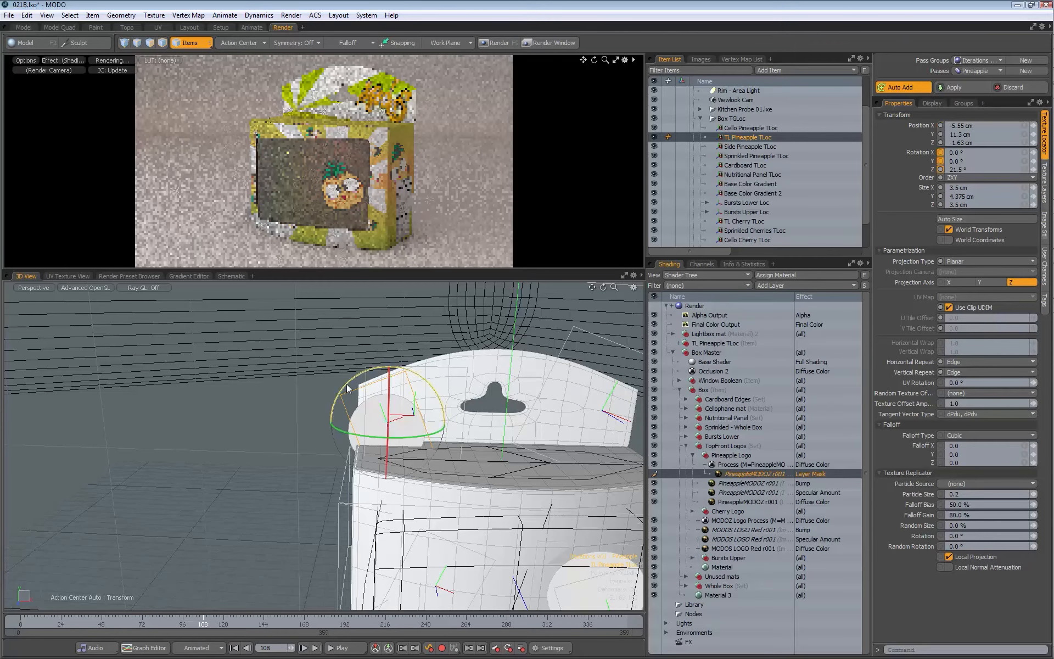
{"action": "left_click_drag", "start_coordinate": [348, 384], "coordinate": [369, 388]}
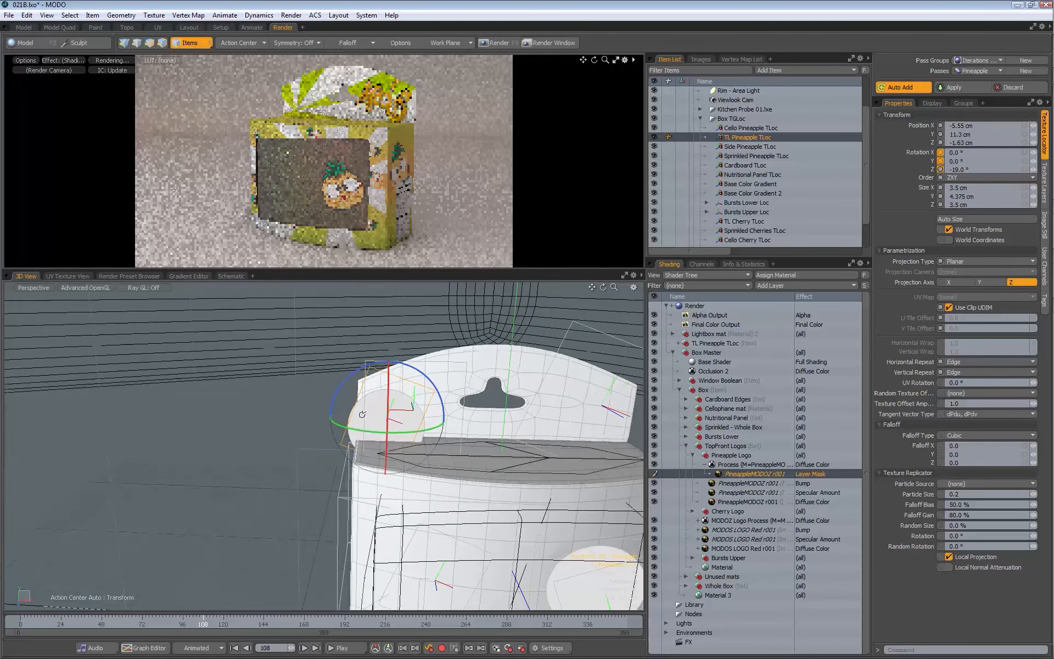
{"action": "key", "text": "space"}
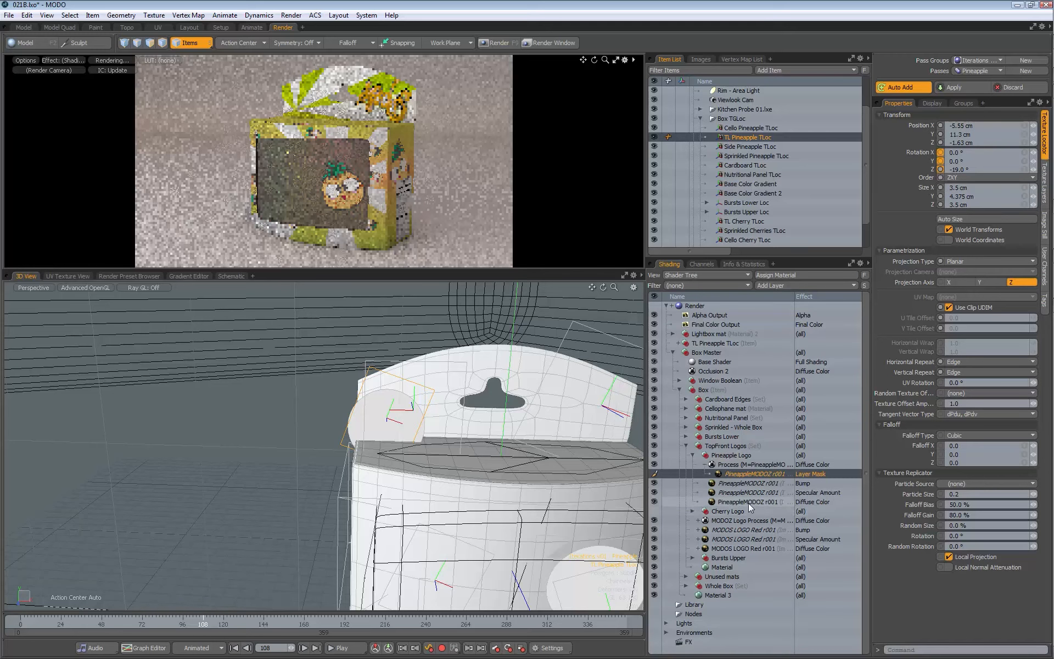
Step: Assign TL Pineapple TLoc as the locator of all four PineappleMODOZ image layers in Pineapple Logo
{"action": "left_click", "coordinate": [753, 476]}
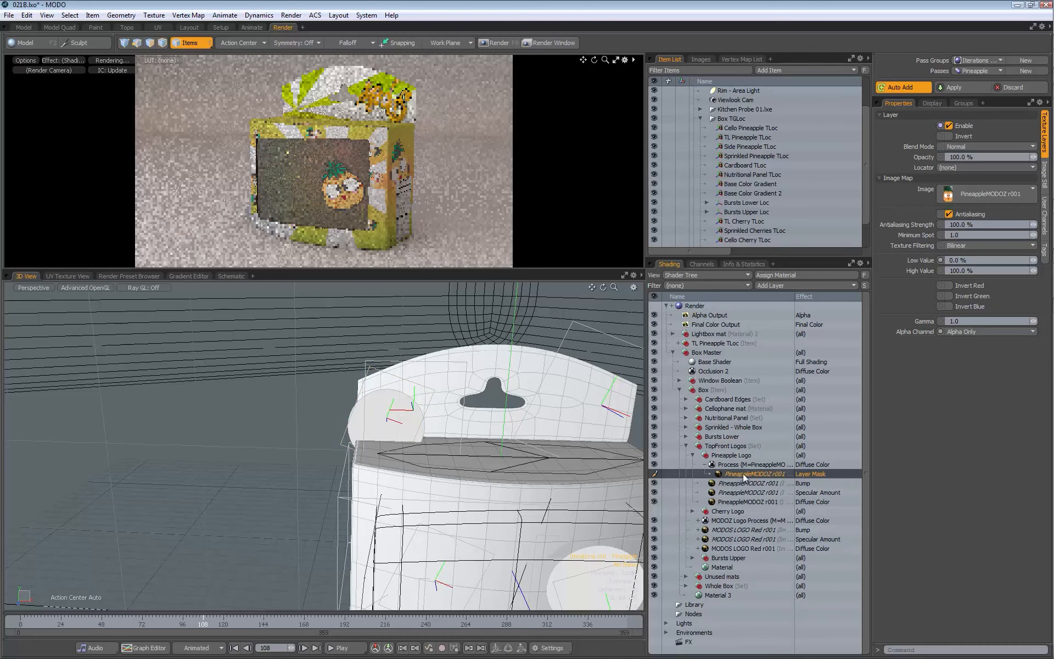
{"action": "left_click", "coordinate": [745, 502], "text": "shift"}
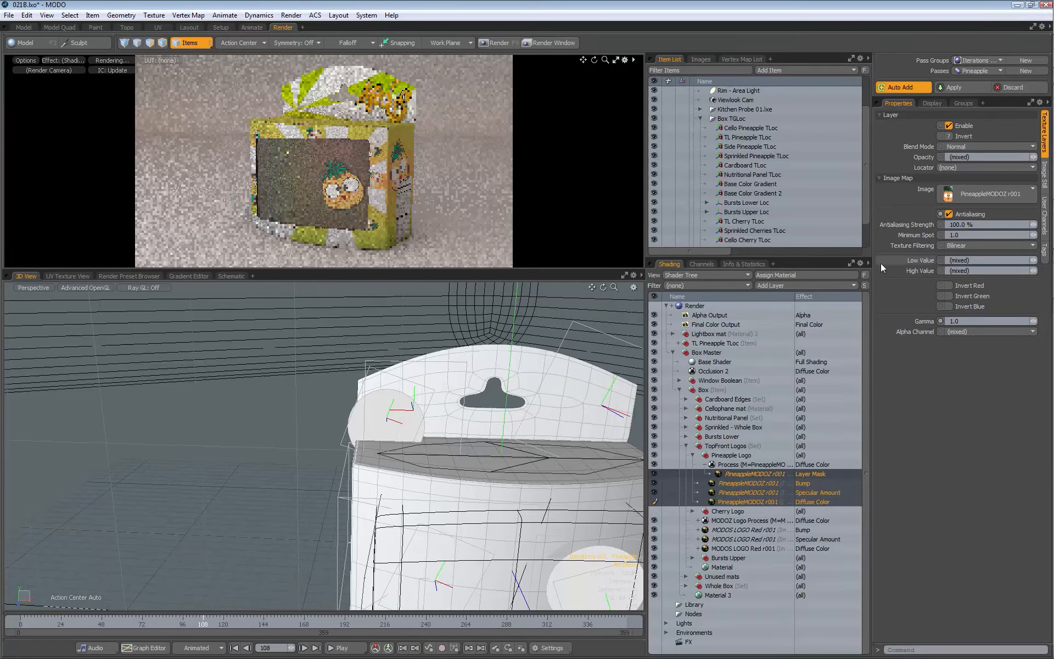
{"action": "left_click", "coordinate": [967, 169]}
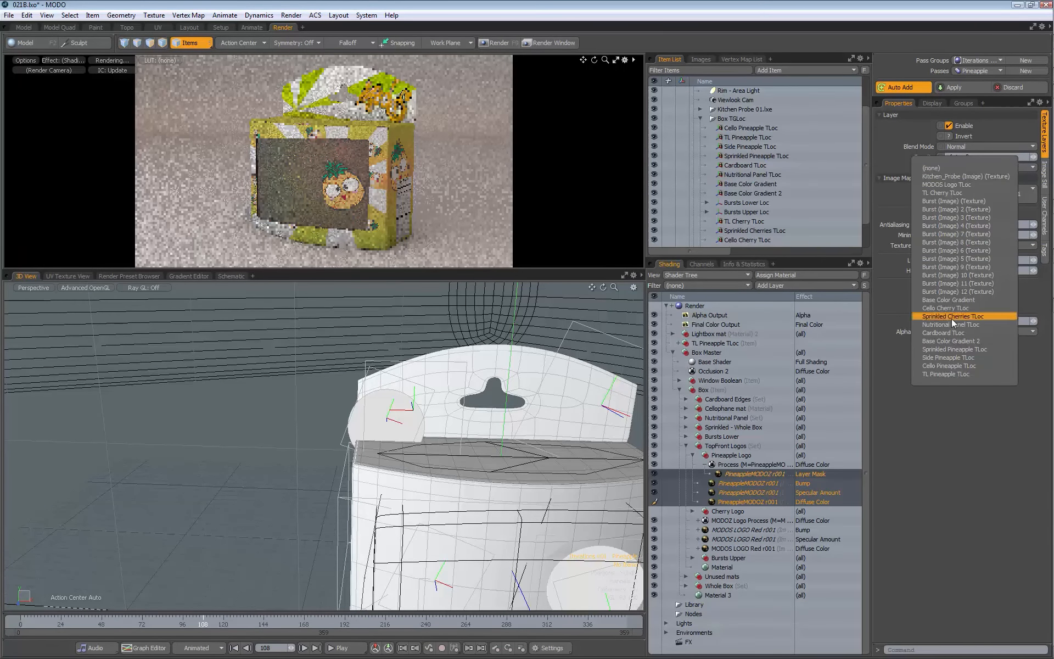
{"action": "left_click", "coordinate": [942, 375]}
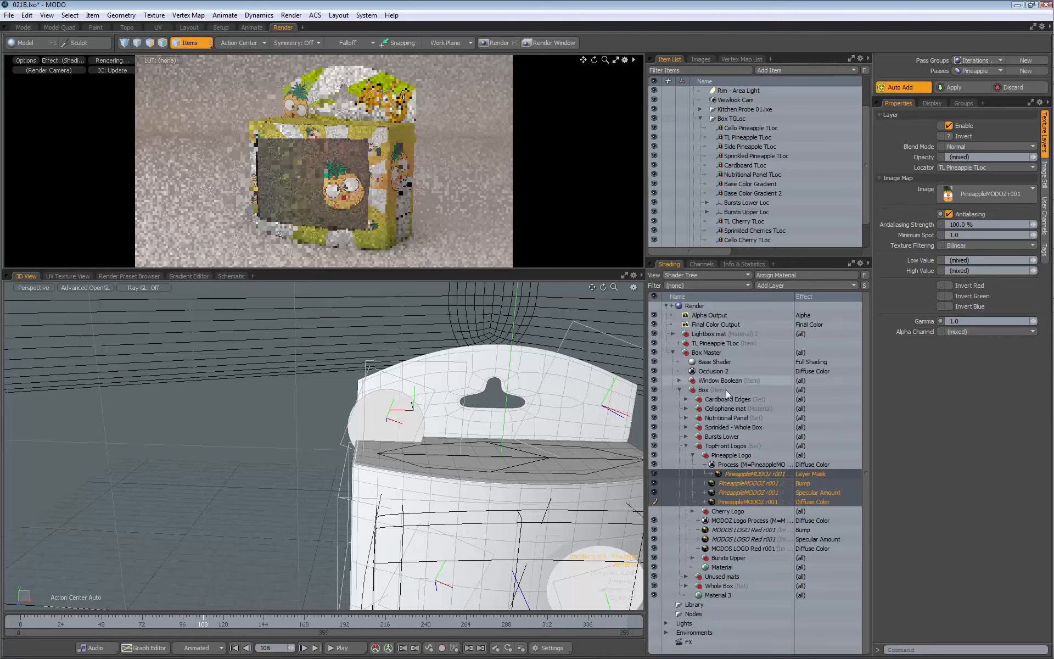
Step: Move the Pineapple Logo diffuse image's locator to about X -5.2, Y 12 cm, and apply the edits to the Pineapple pass
{"action": "left_click", "coordinate": [736, 501]}
{"action": "key", "text": "y"}
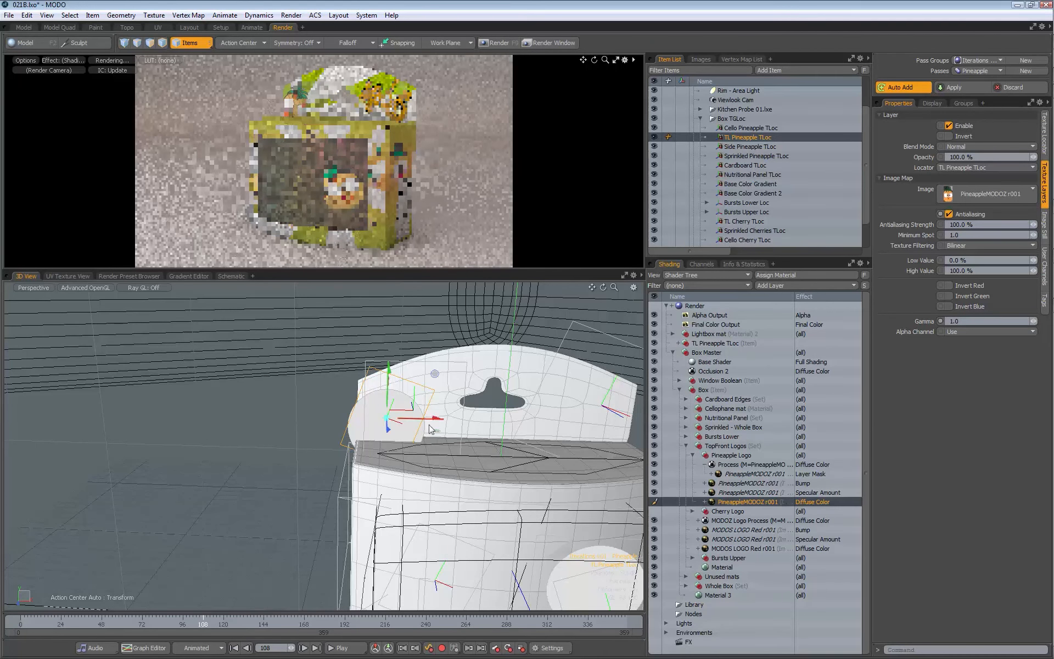
{"action": "left_click_drag", "start_coordinate": [435, 373], "coordinate": [443, 358]}
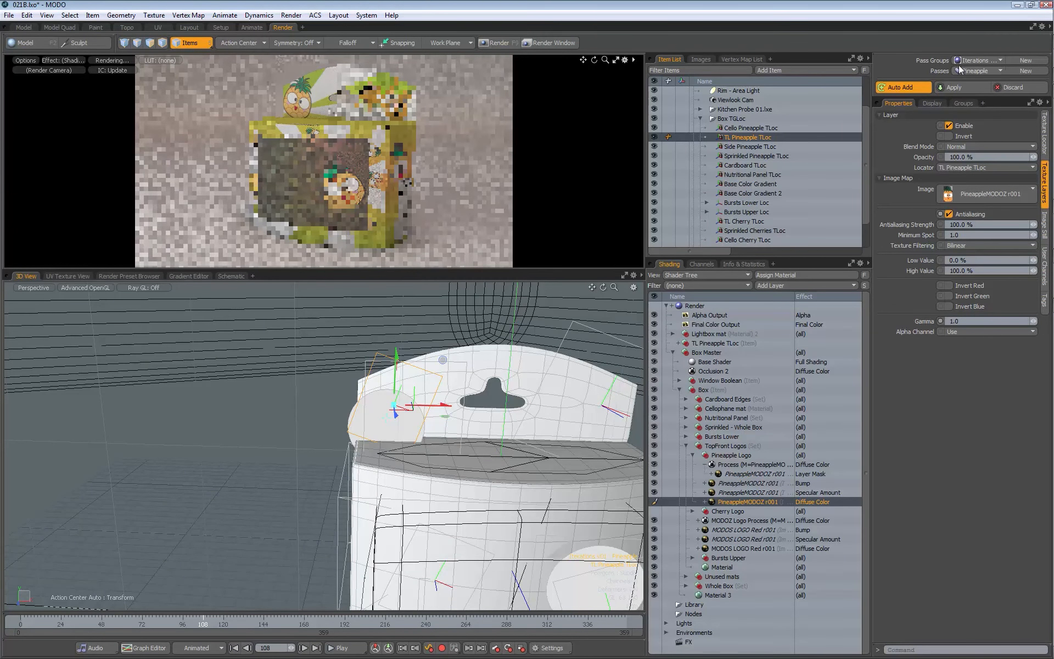
{"action": "left_click", "coordinate": [953, 89]}
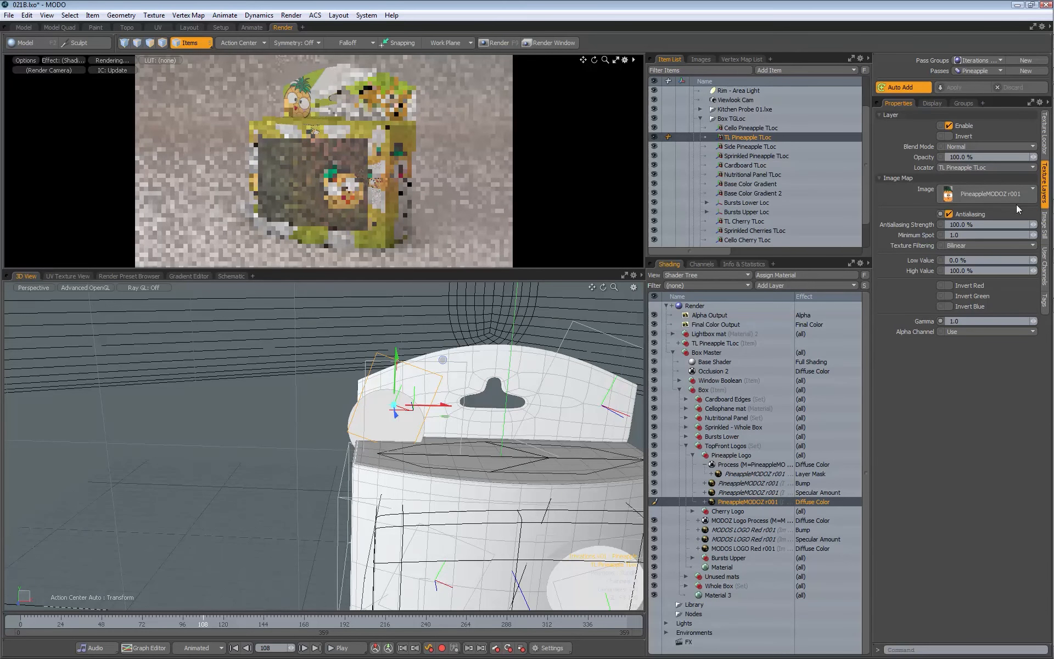
Step: Show TL Pineapple TLoc's transform properties and apply its position channel values to the Setup/Rest value
{"action": "left_click", "coordinate": [1045, 154]}
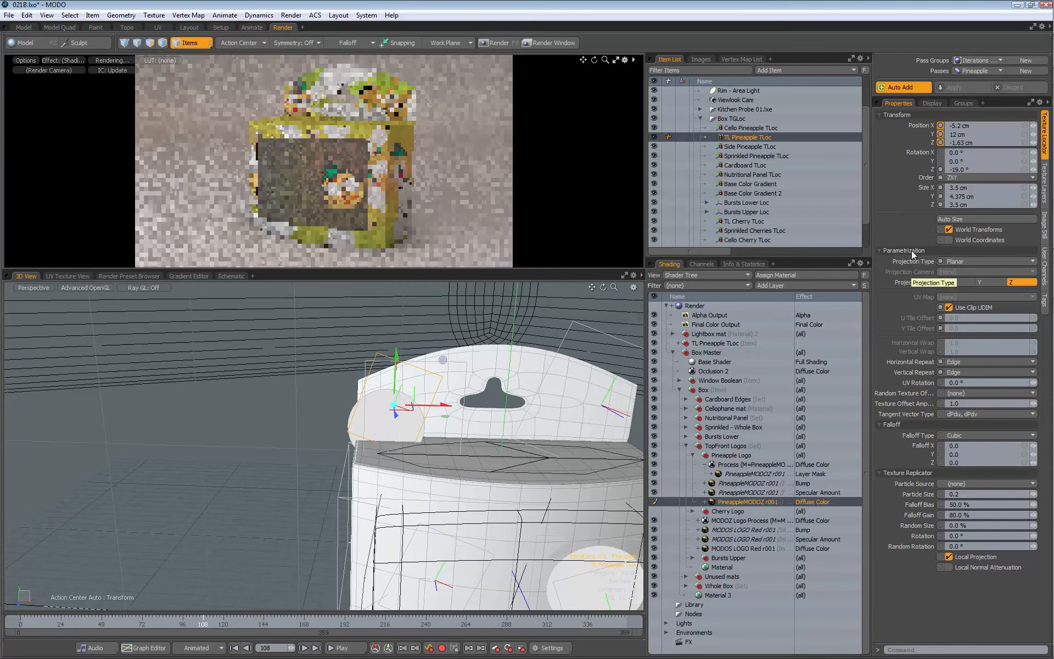
{"action": "left_click", "coordinate": [926, 143], "text": "shift"}
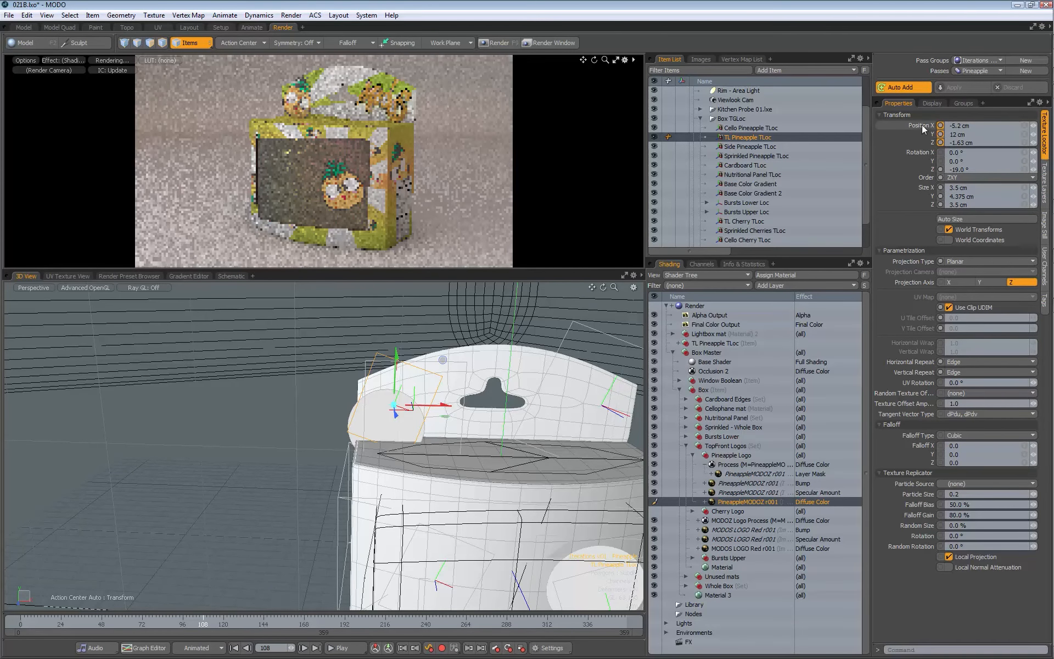
{"action": "right_click", "coordinate": [922, 124]}
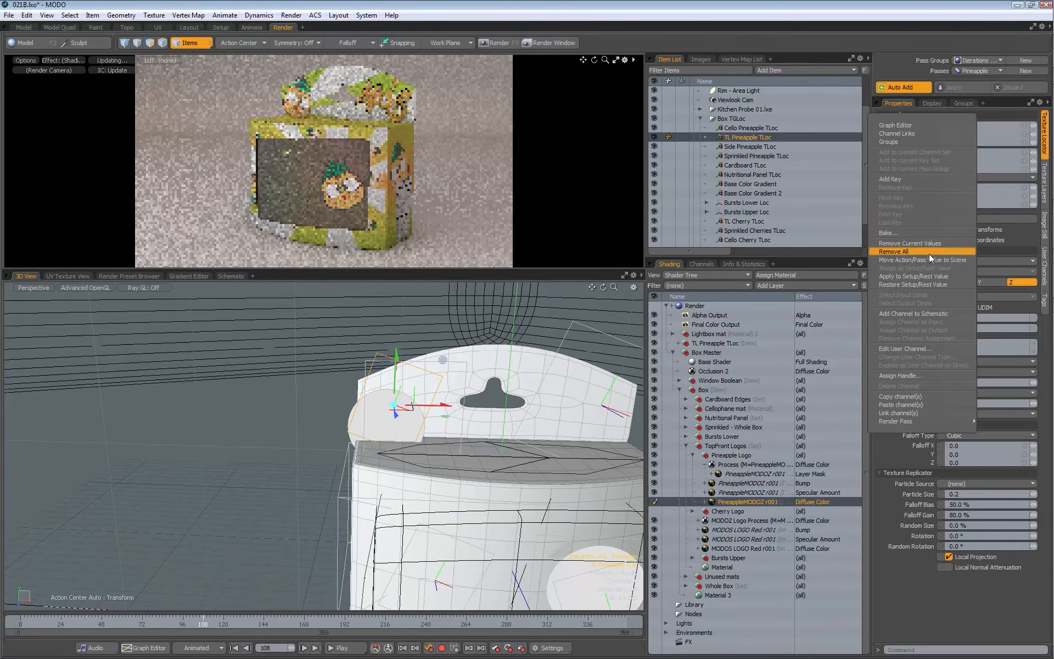
{"action": "left_click", "coordinate": [912, 278]}
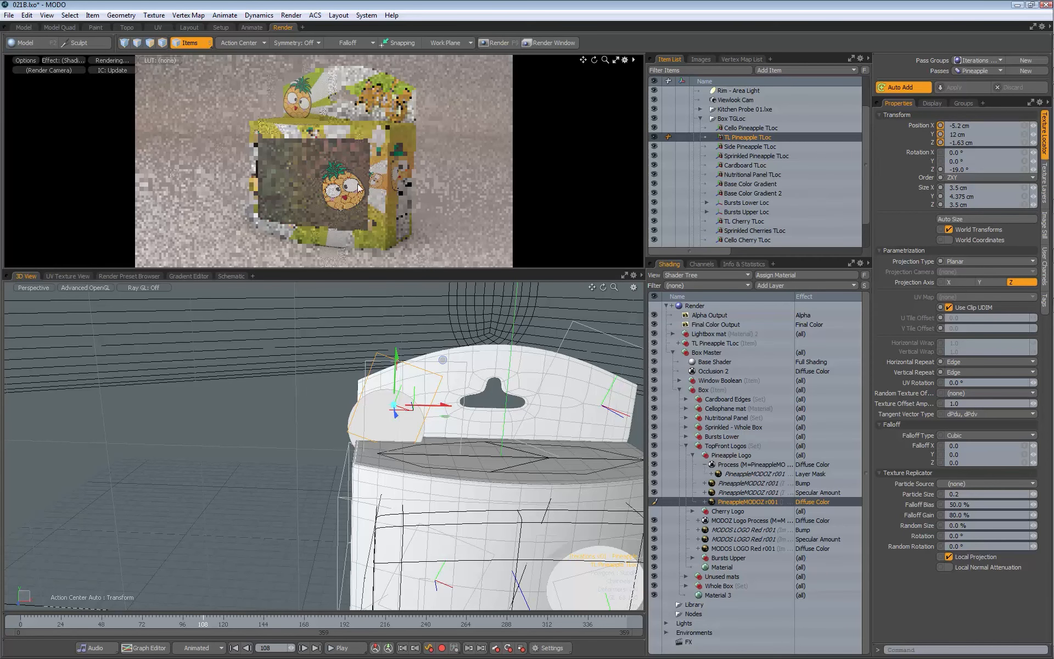
Step: Select Cello Pineapple TLoc in the 3D view and set the active pass to none
{"action": "scroll", "coordinate": [493, 442], "scroll_direction": "down", "scroll_amount": 3}
{"action": "left_click_drag", "start_coordinate": [494, 442], "coordinate": [450, 420], "text": "alt"}
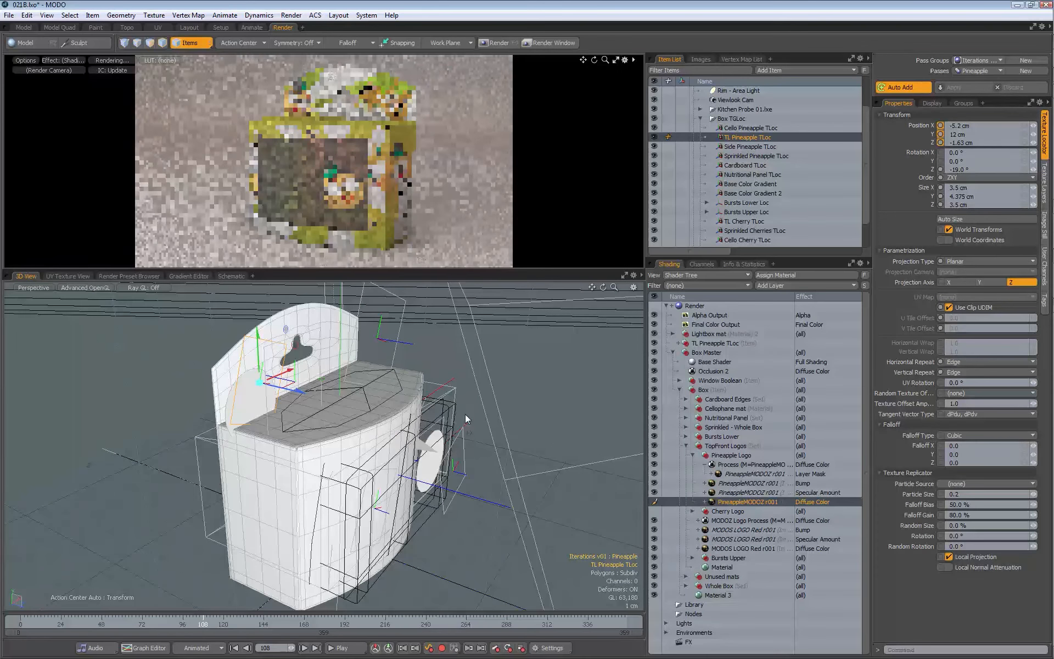
{"action": "left_click", "coordinate": [465, 430]}
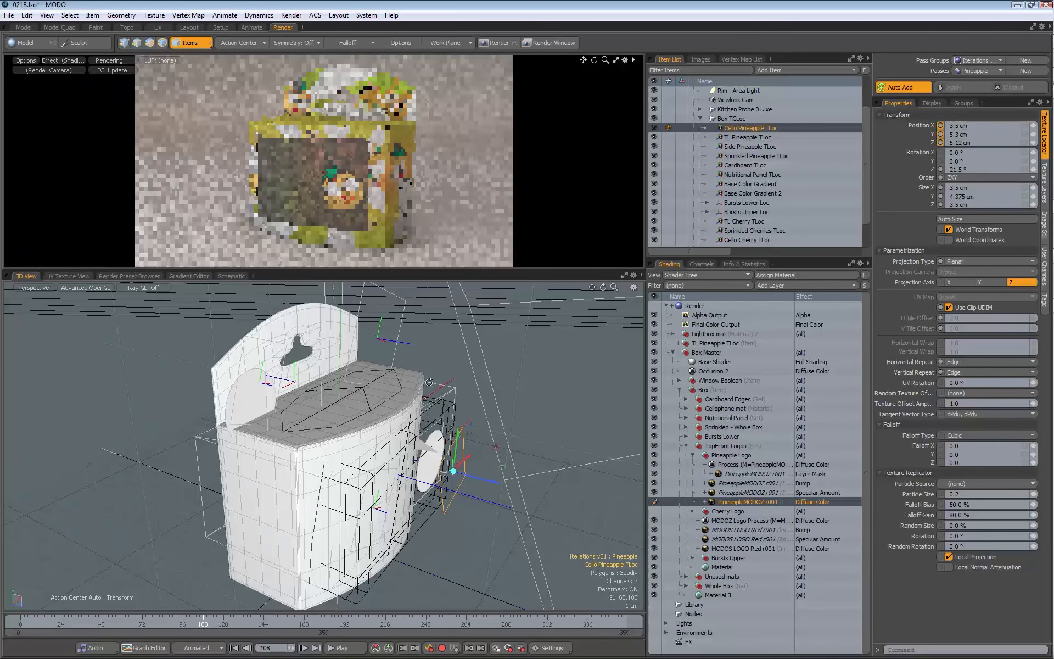
{"action": "left_click", "coordinate": [967, 71]}
{"action": "left_click", "coordinate": [972, 52]}
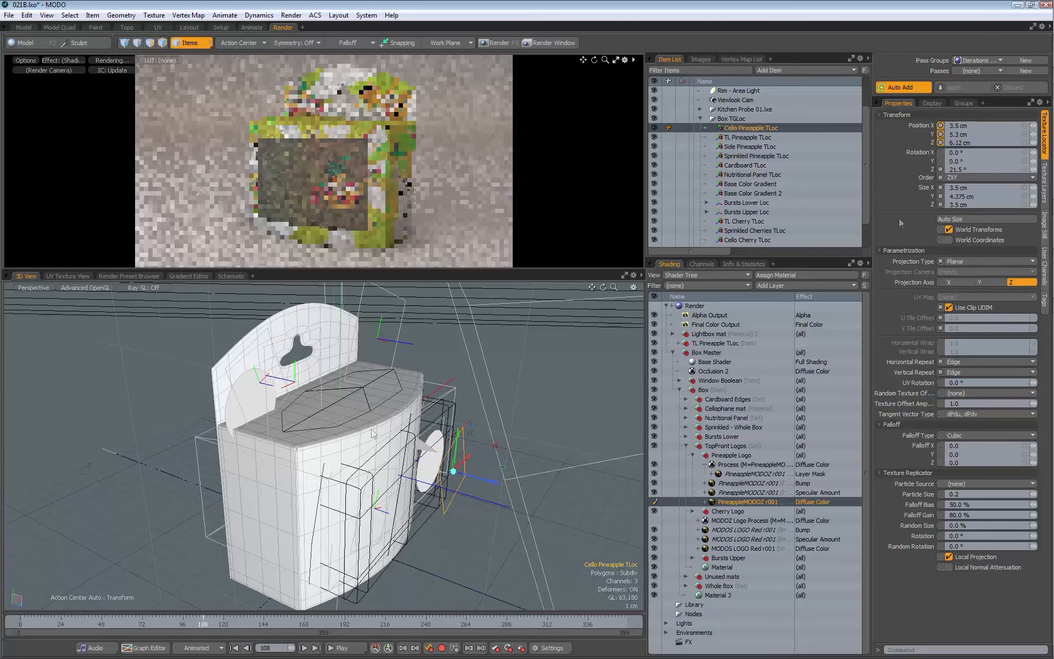
Step: Apply a Size X and Size Z of 3.25 cm to Cello Pineapple TLoc, and reactivate the Pineapple pass
{"action": "left_click", "coordinate": [972, 188]}
{"action": "type", "text": "3.25"}
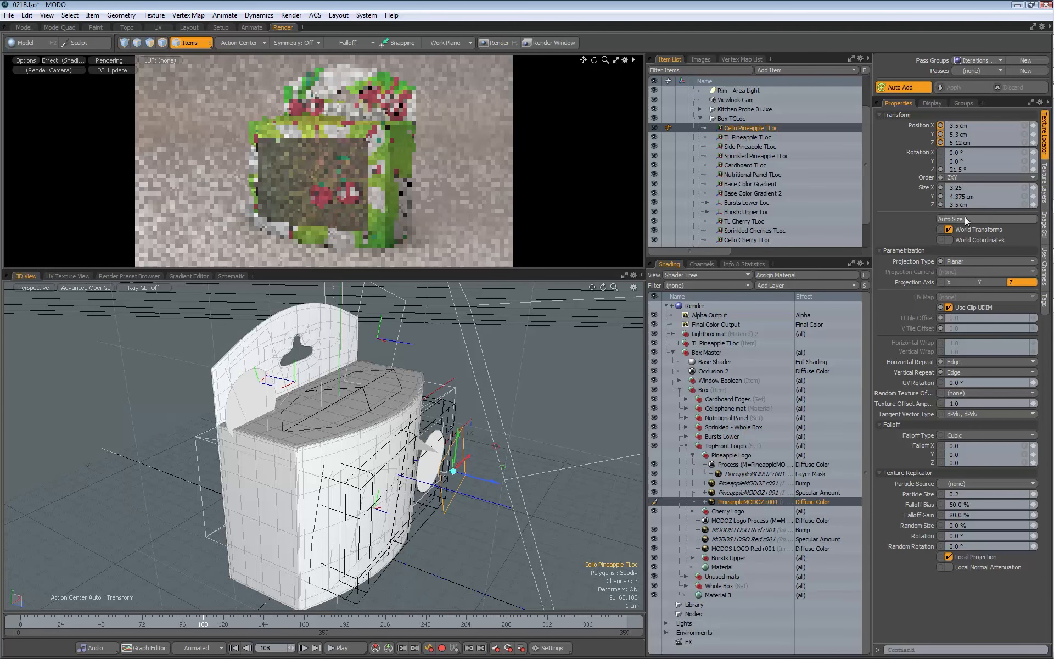
{"action": "key", "text": "Tab"}
{"action": "key", "text": "Tab"}
{"action": "type", "text": "3.25"}
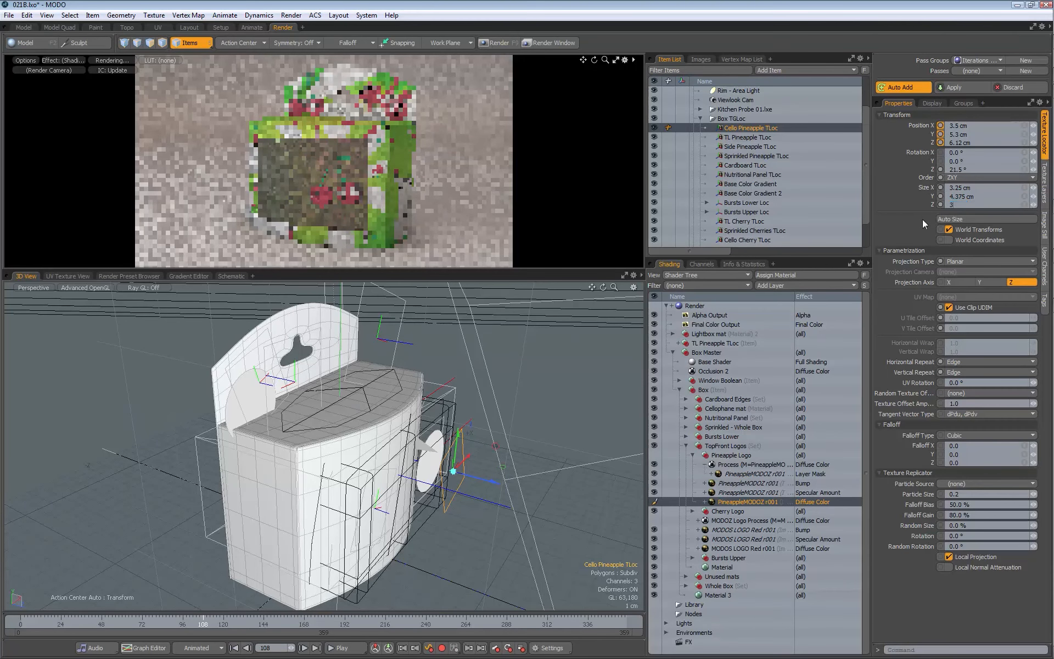
{"action": "key", "text": "Return"}
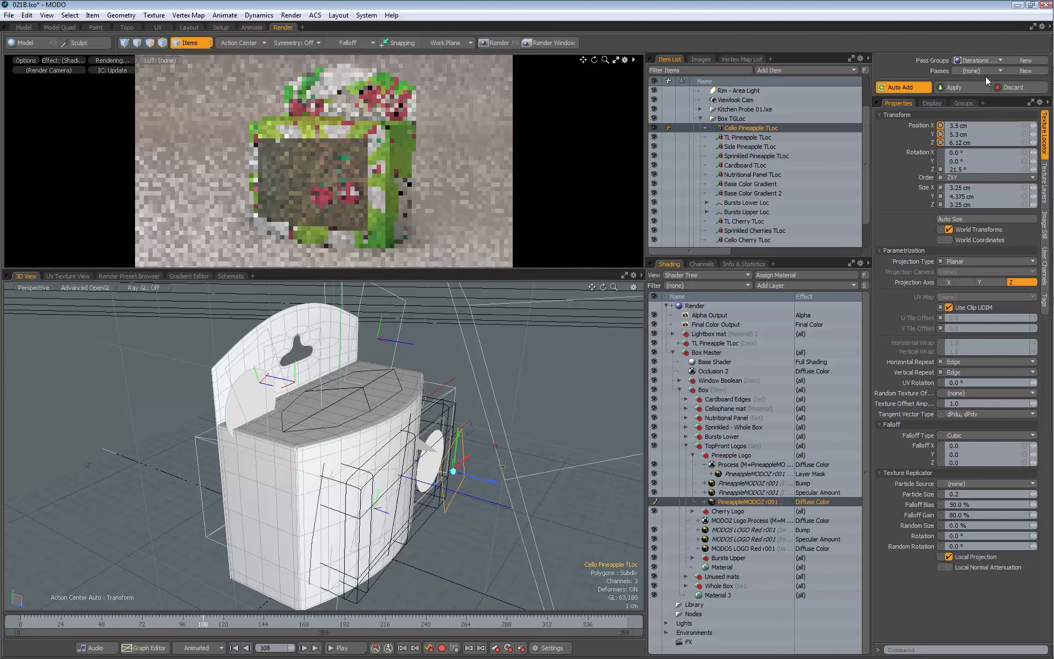
{"action": "left_click", "coordinate": [957, 86]}
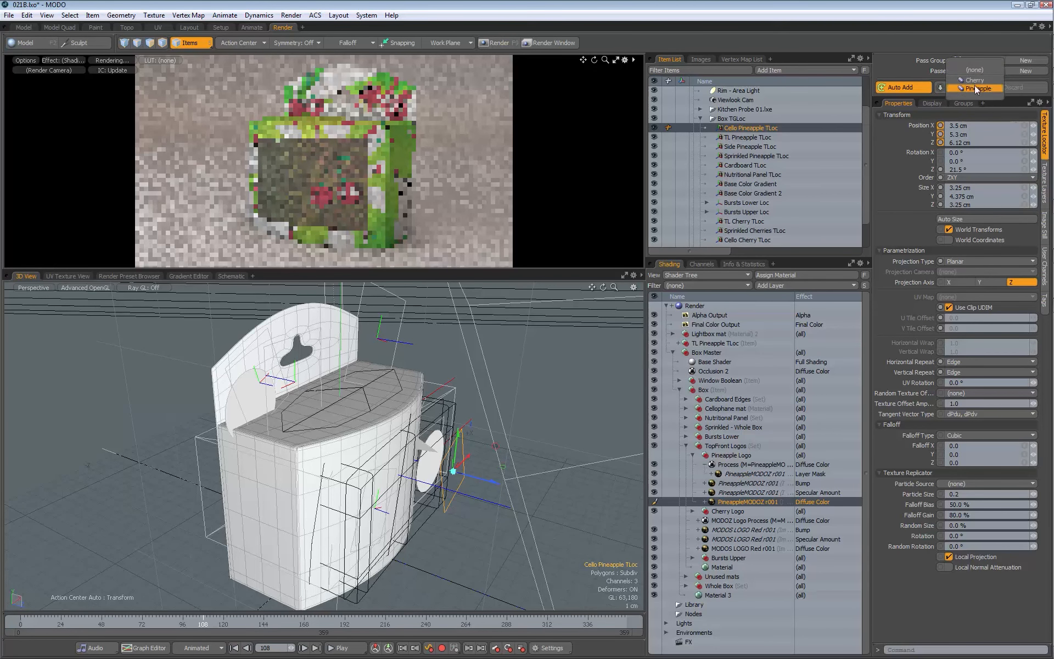
{"action": "left_click", "coordinate": [975, 86]}
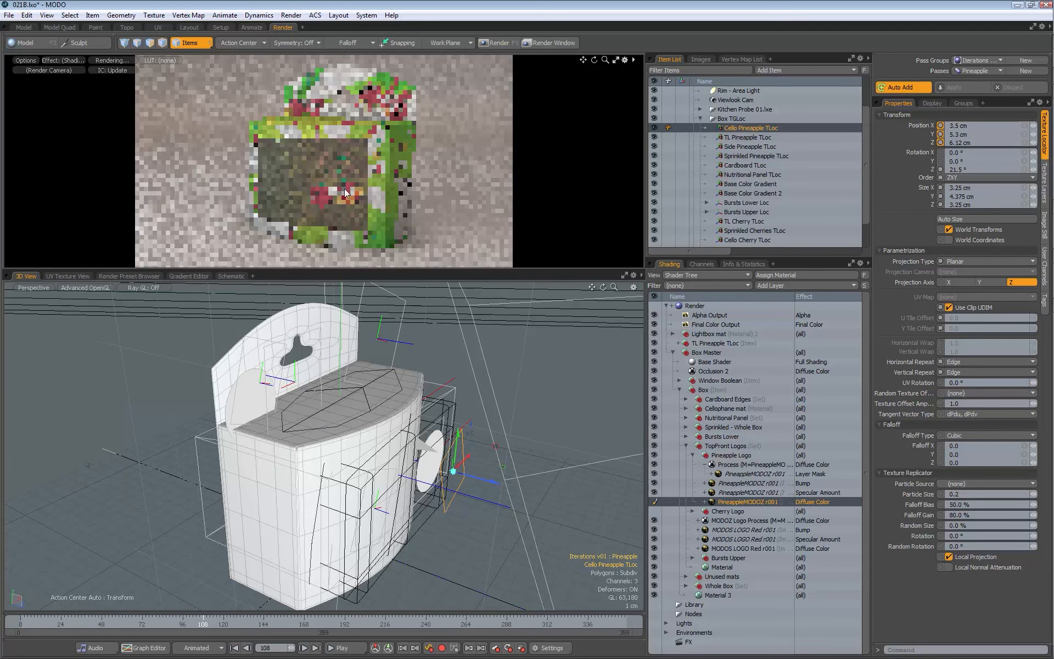